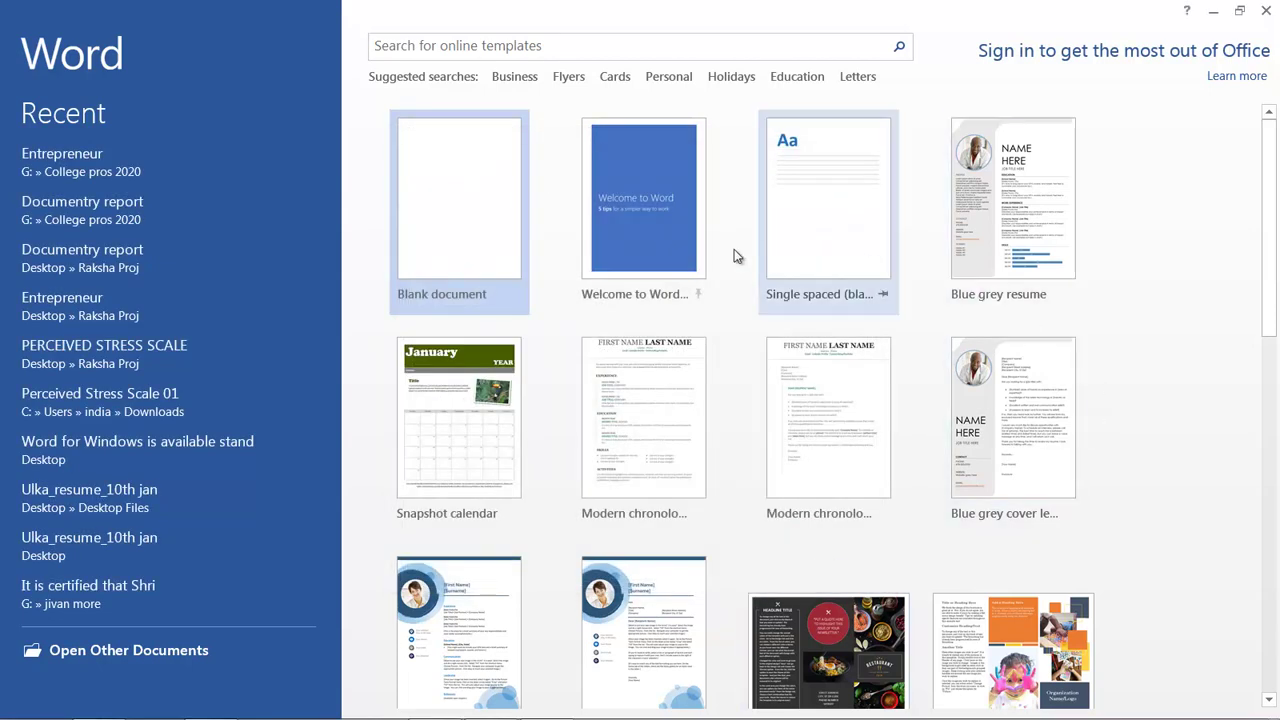
- Create a blank document and draw an isosceles triangle about 2.31" high and 1.88" wide near the top centre of the page
{"action": "left_click", "coordinate": [441, 227]}
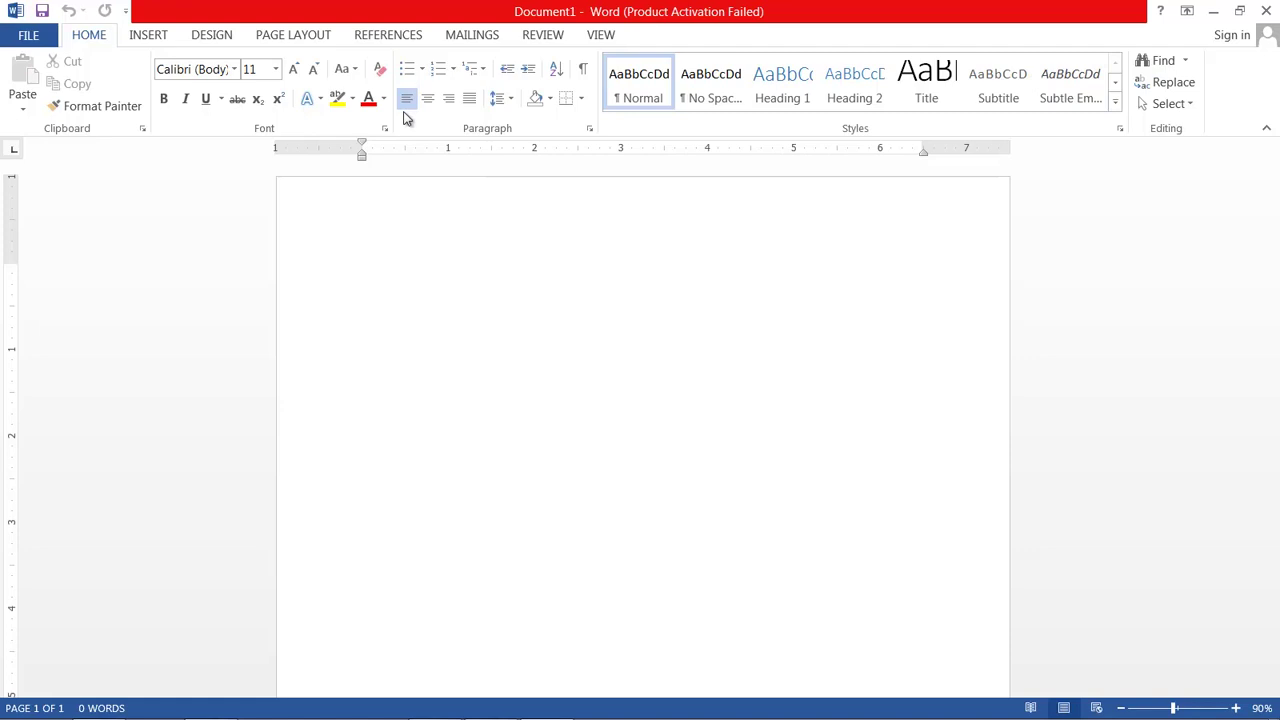
{"action": "left_click", "coordinate": [149, 38]}
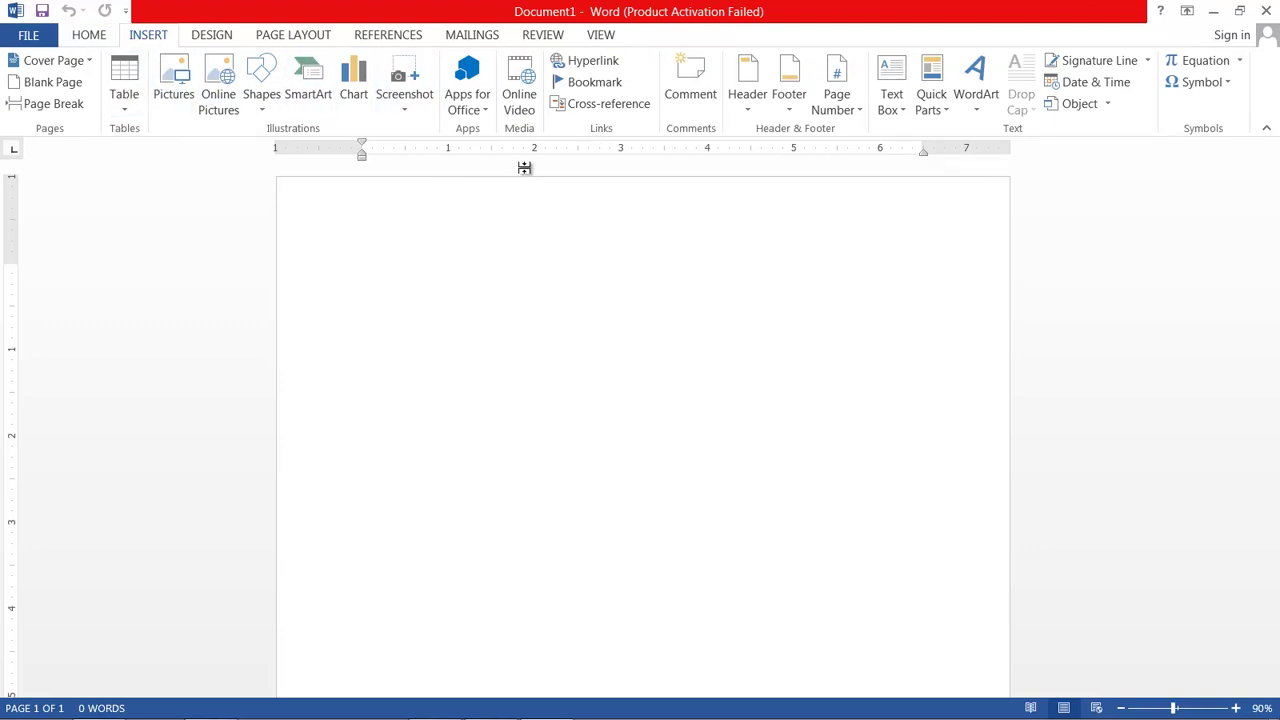
{"action": "left_click", "coordinate": [262, 113]}
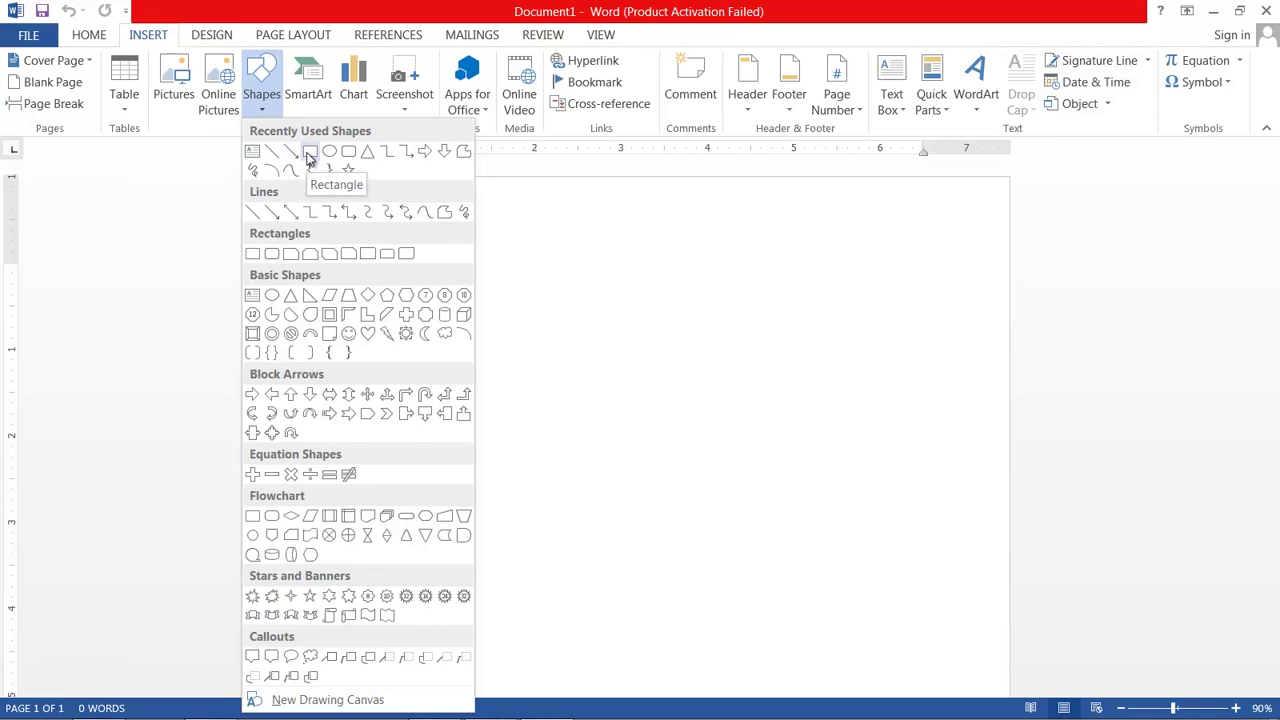
{"action": "left_click", "coordinate": [294, 303]}
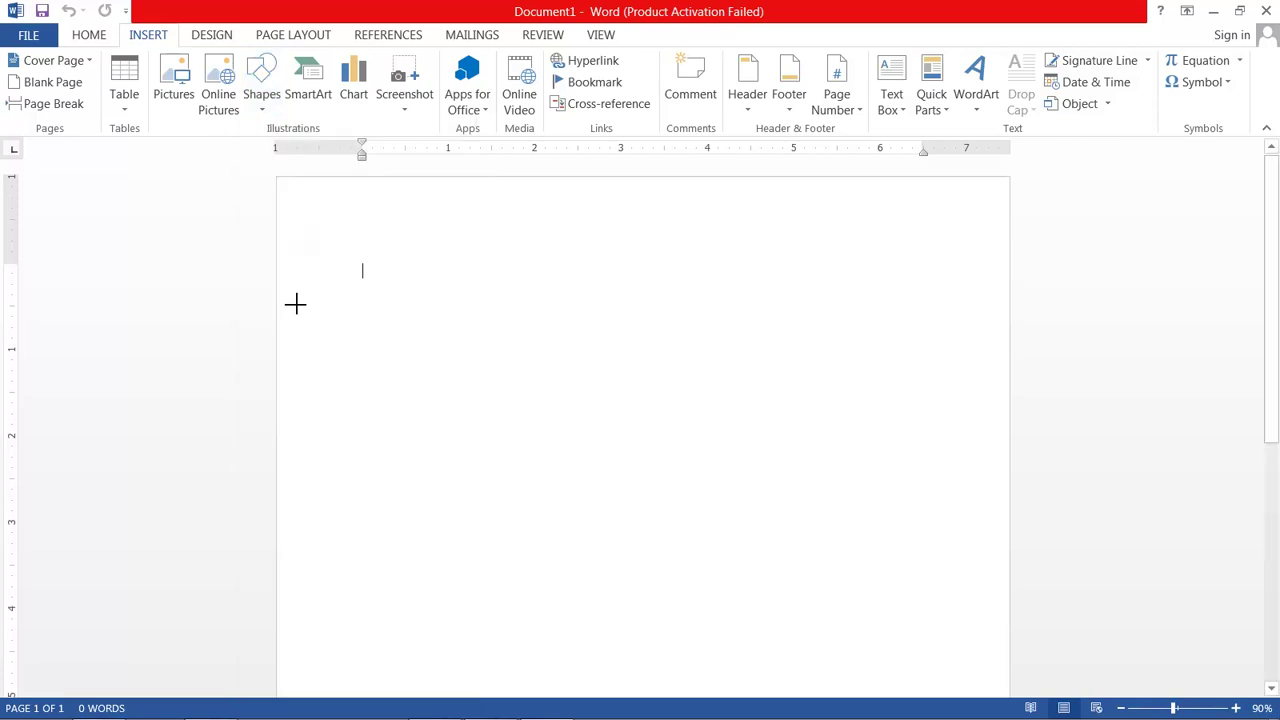
{"action": "left_click_drag", "start_coordinate": [503, 271], "coordinate": [666, 471]}
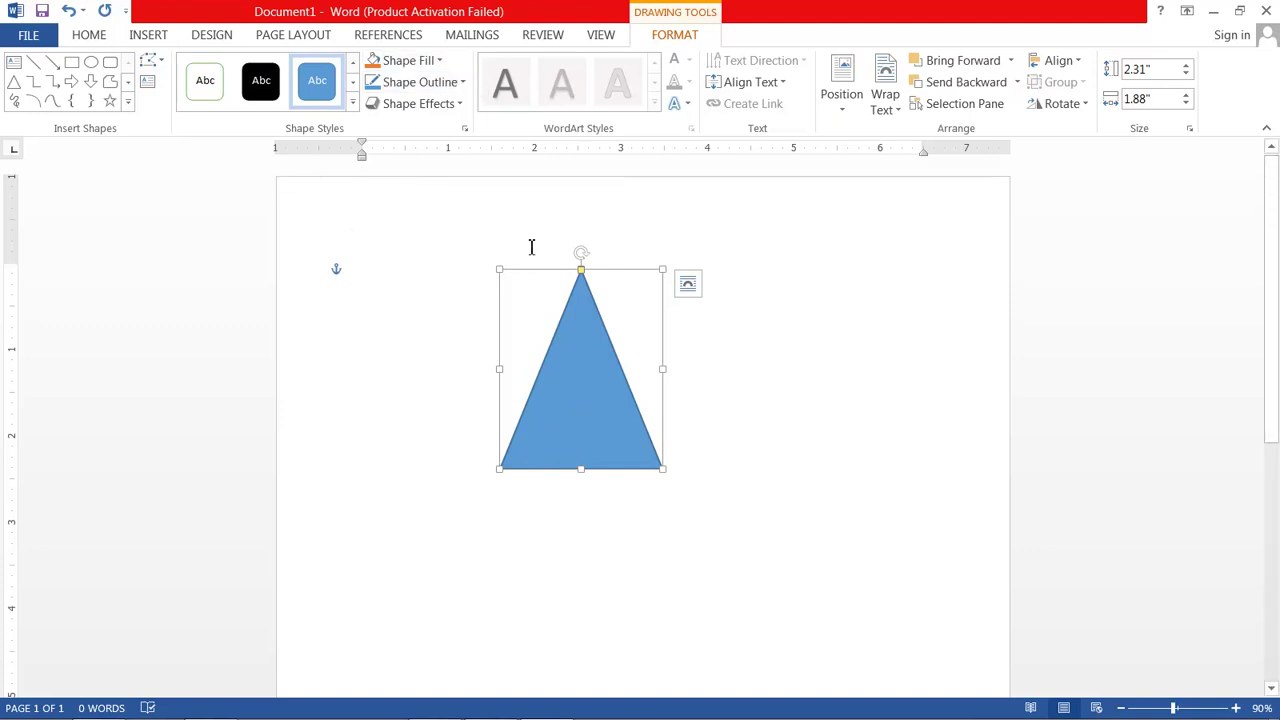
- Fill the triangle with a light orange theme colour, and replace it with a custom light blue
{"action": "left_click", "coordinate": [445, 62]}
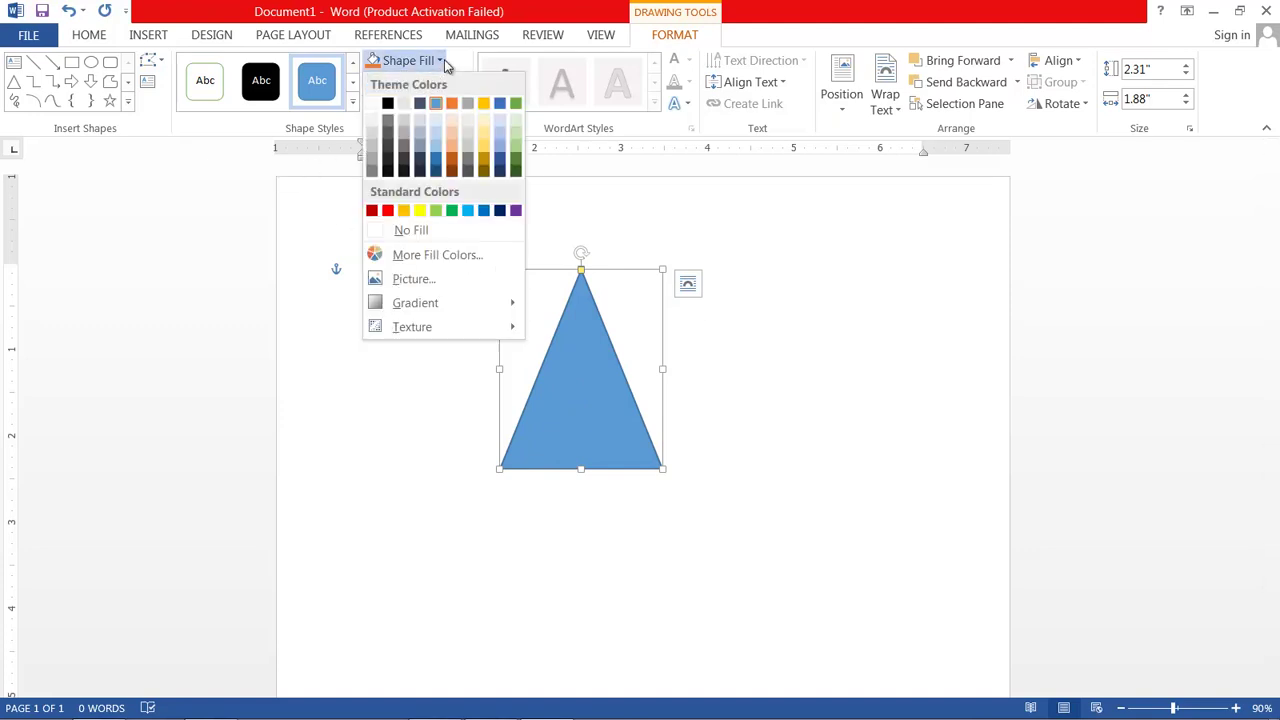
{"action": "left_click", "coordinate": [451, 148]}
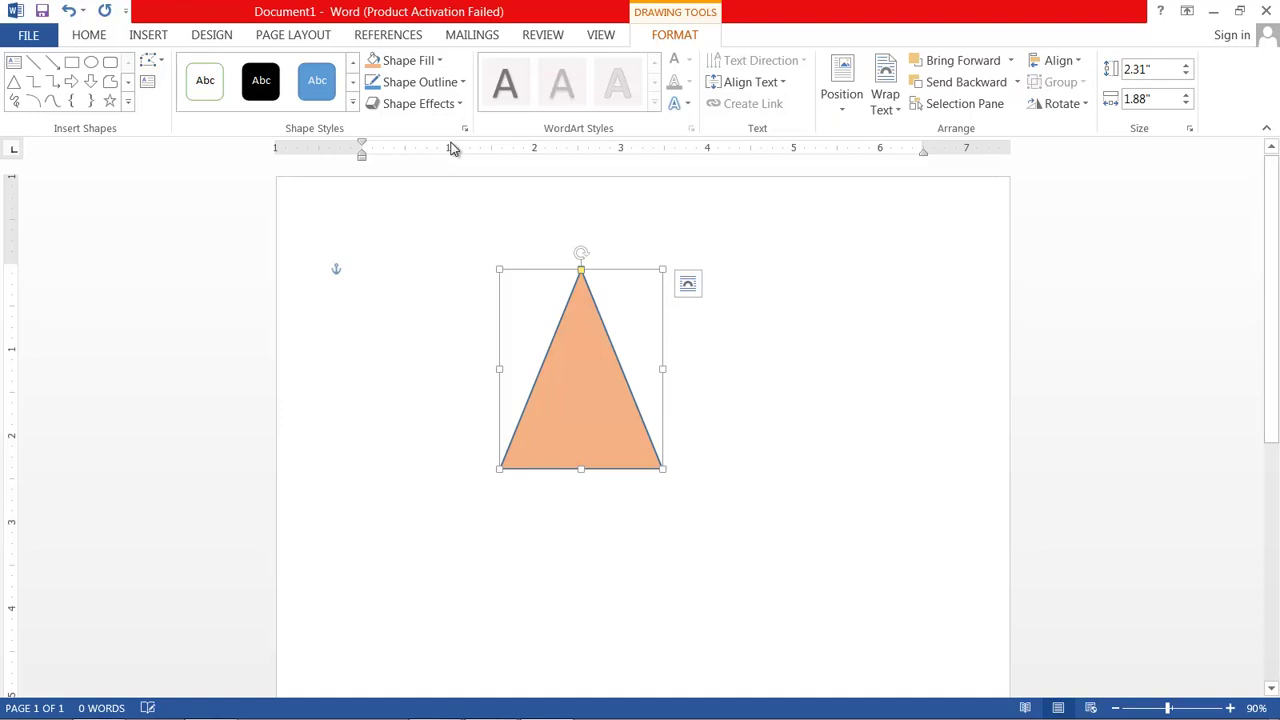
{"action": "left_click", "coordinate": [437, 62]}
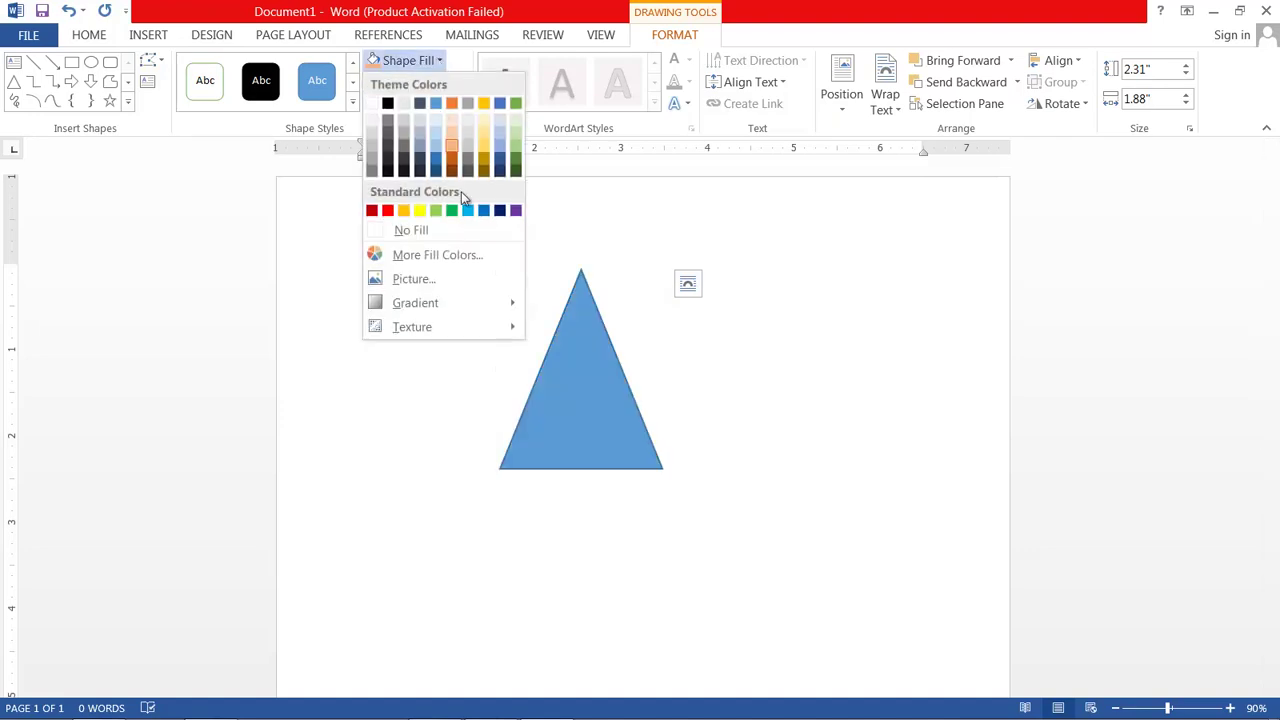
{"action": "left_click", "coordinate": [460, 256]}
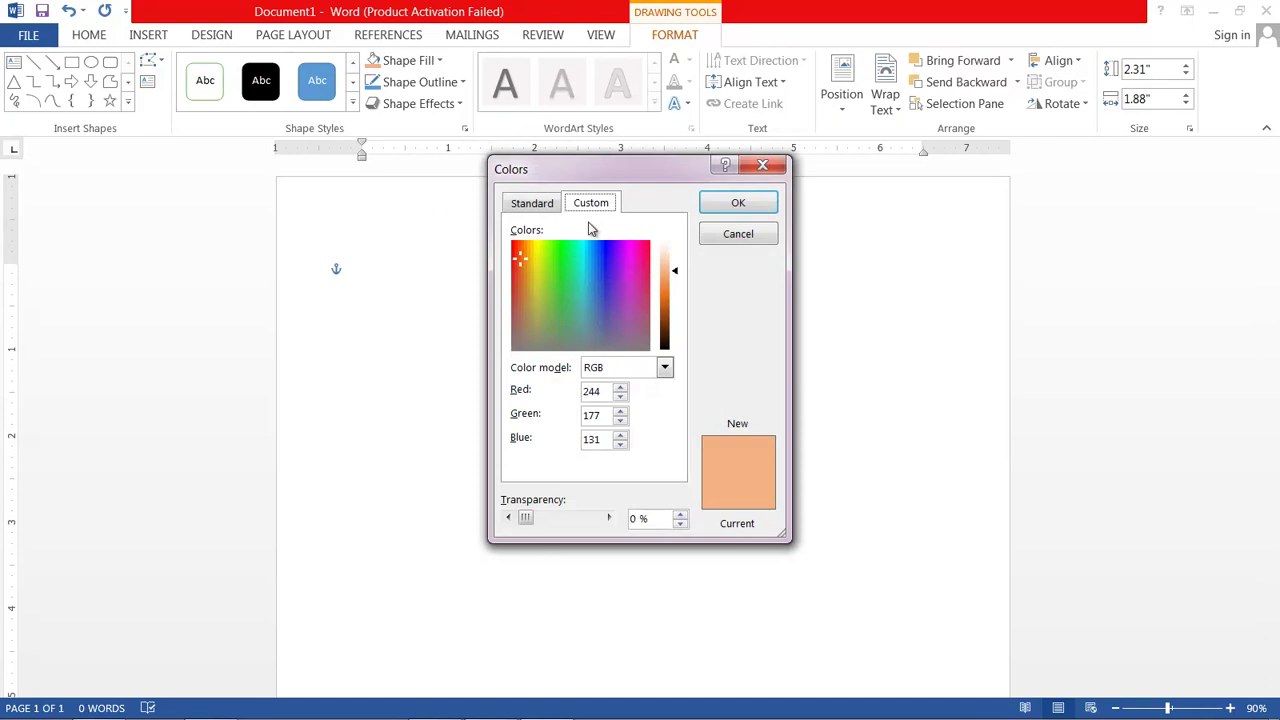
{"action": "left_click", "coordinate": [535, 203]}
{"action": "left_click", "coordinate": [601, 289]}
{"action": "left_click", "coordinate": [618, 288]}
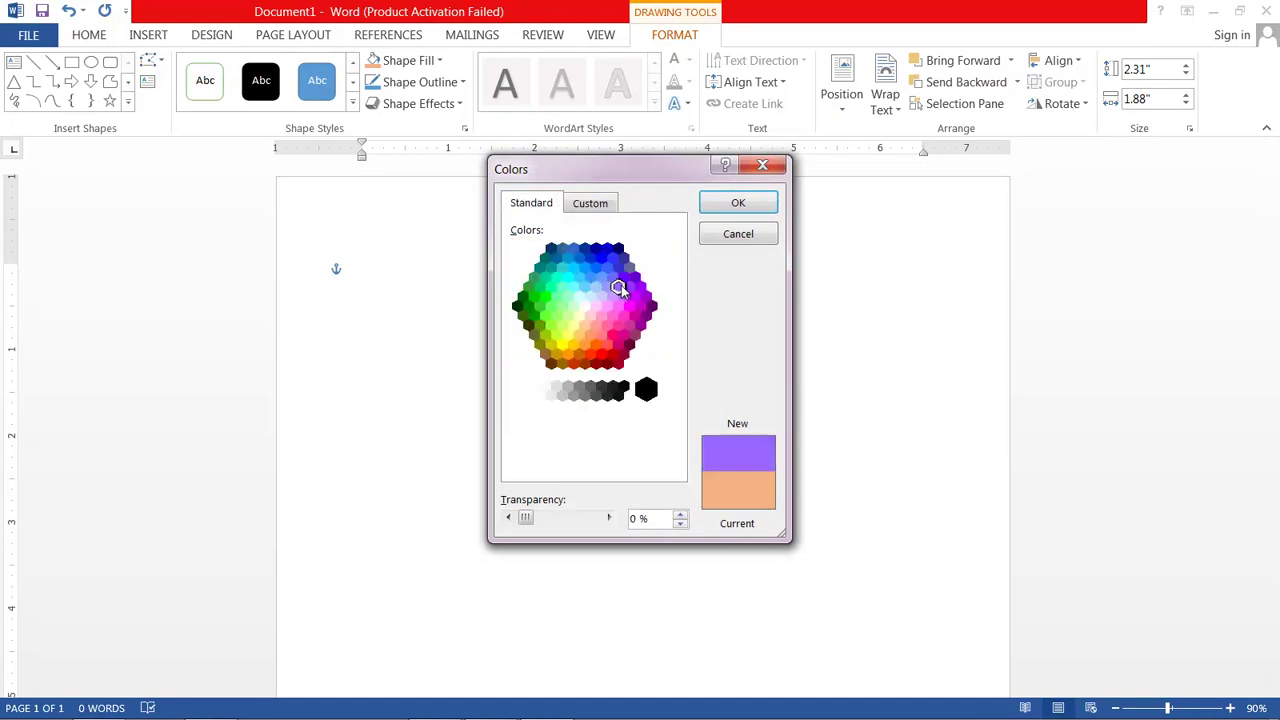
{"action": "left_click", "coordinate": [589, 205]}
{"action": "left_click", "coordinate": [589, 280]}
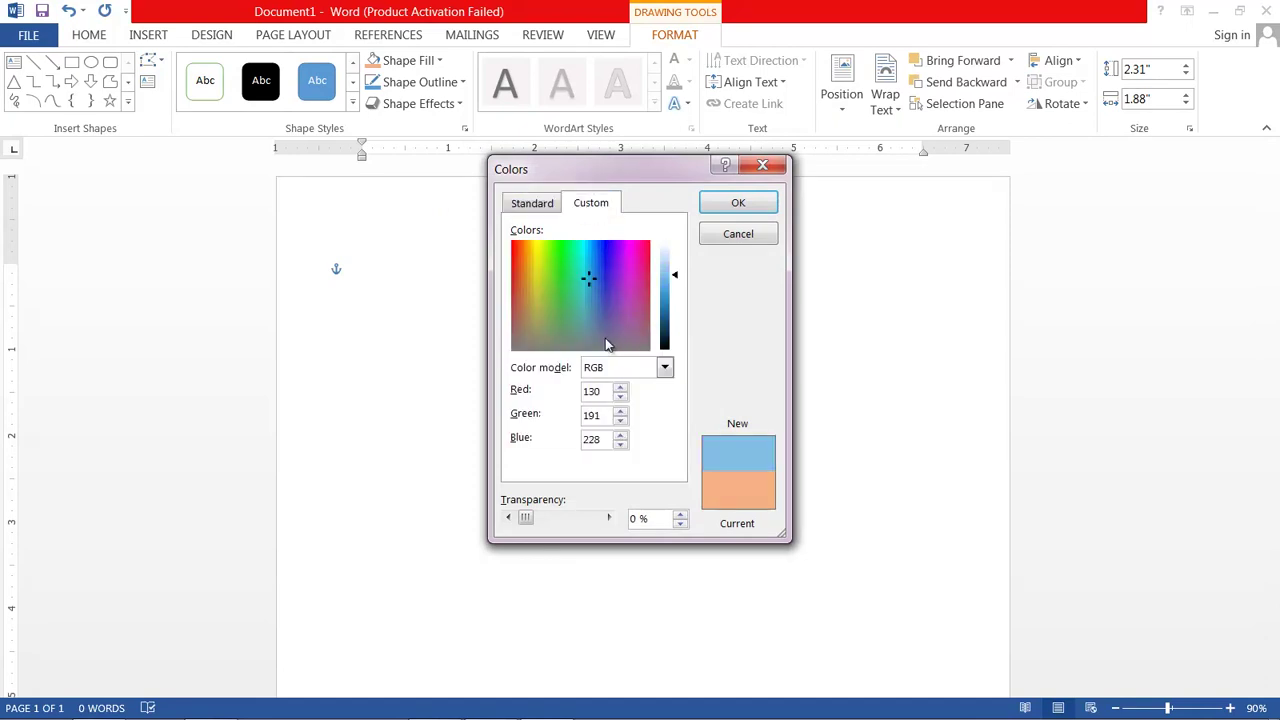
{"action": "mouse_move", "coordinate": [675, 280]}
{"action": "left_mouse_down"}
{"action": "mouse_move", "coordinate": [680, 317]}
{"action": "mouse_move", "coordinate": [678, 277]}
{"action": "left_mouse_up"}
{"action": "left_click", "coordinate": [722, 200]}
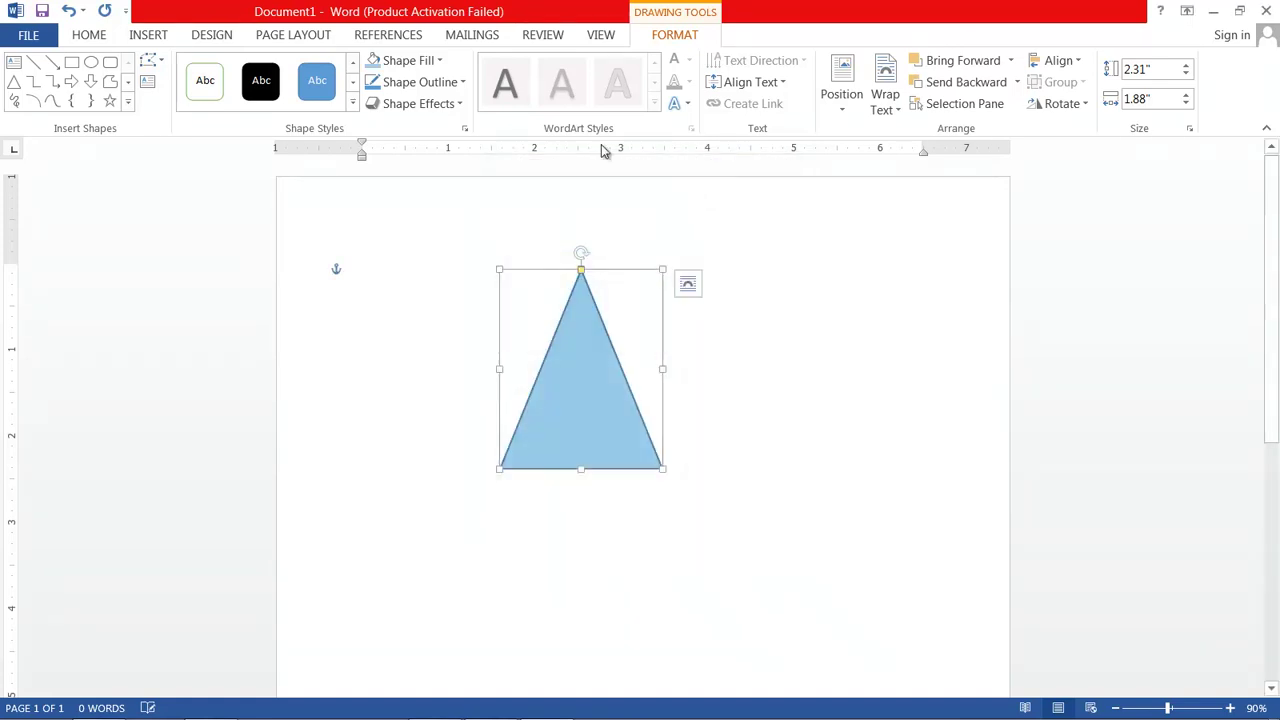
- Fill the triangle with the orange-red flower picture from the local Sample Pictures folder, working offline
{"action": "left_click", "coordinate": [438, 62]}
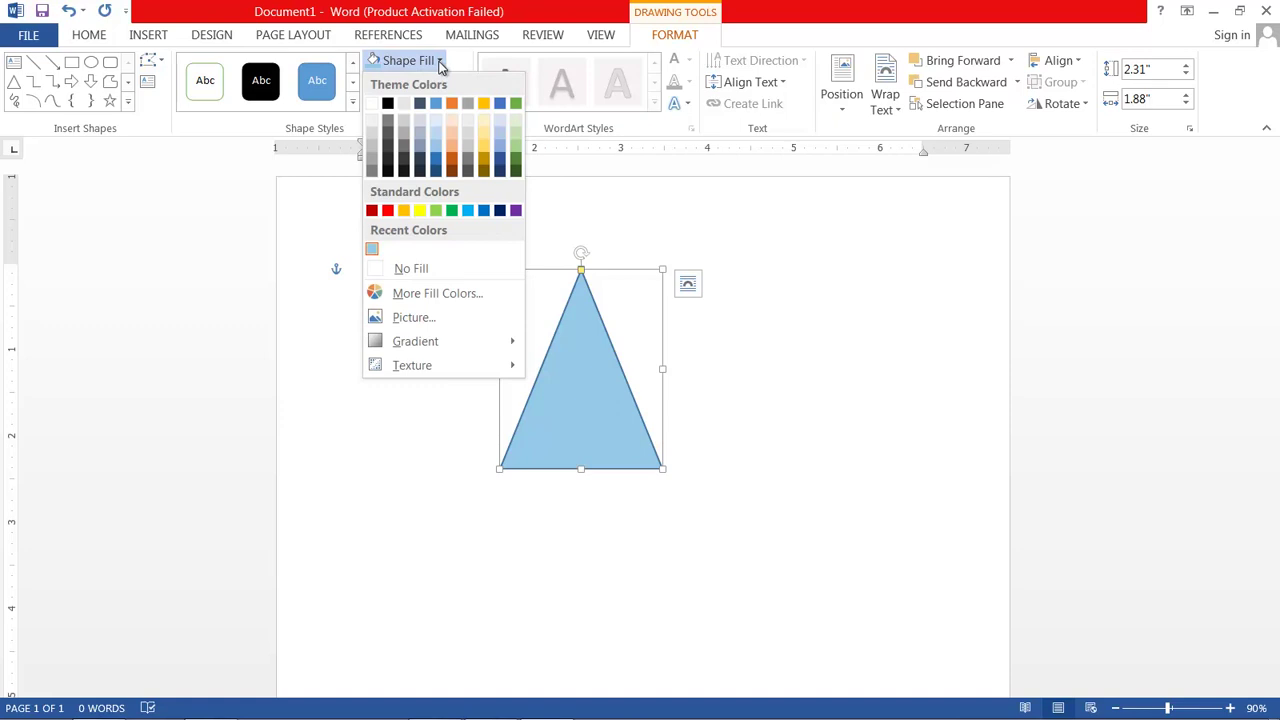
{"action": "left_click", "coordinate": [441, 322]}
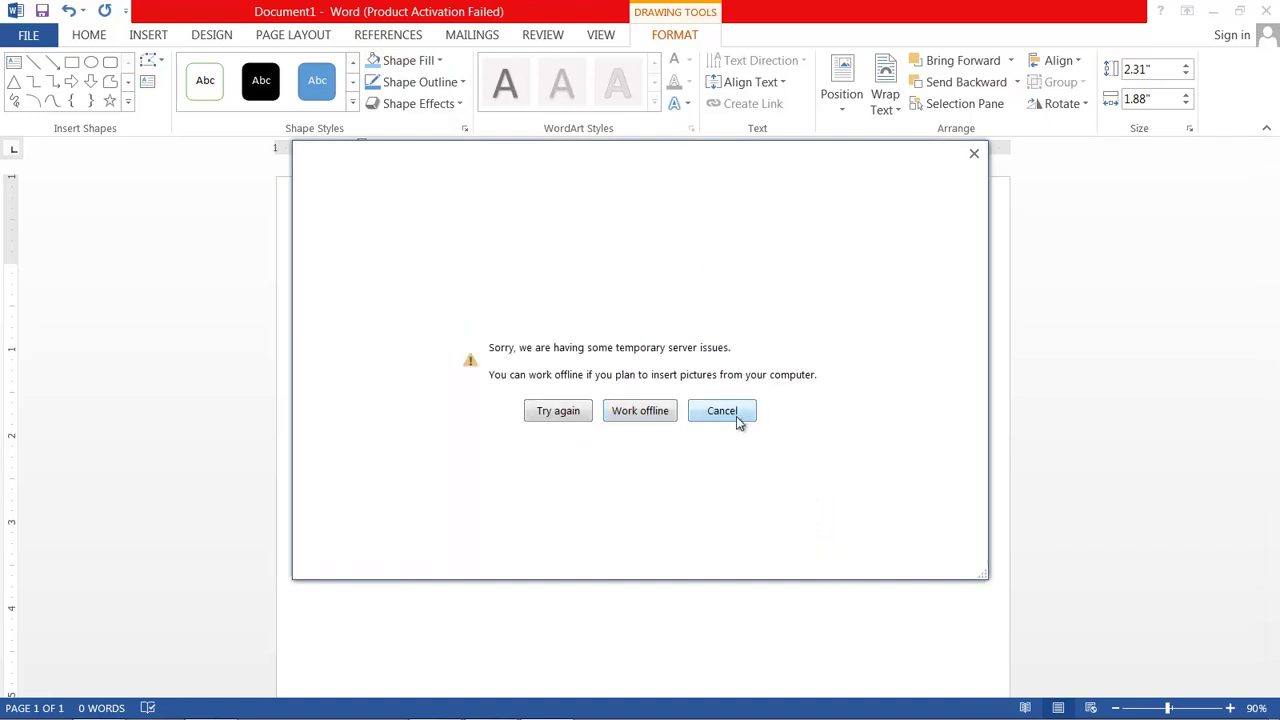
{"action": "left_click", "coordinate": [668, 412]}
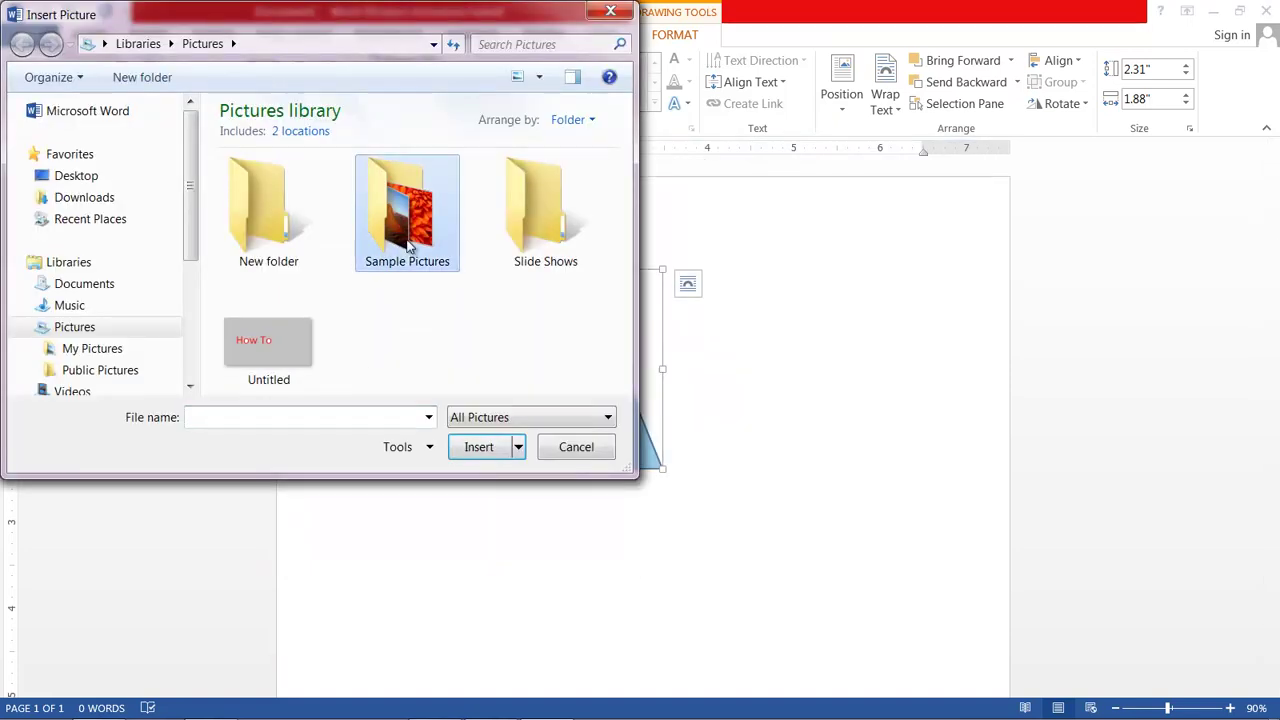
{"action": "double_click", "coordinate": [405, 220]}
{"action": "left_click", "coordinate": [300, 208]}
{"action": "left_click", "coordinate": [484, 450]}
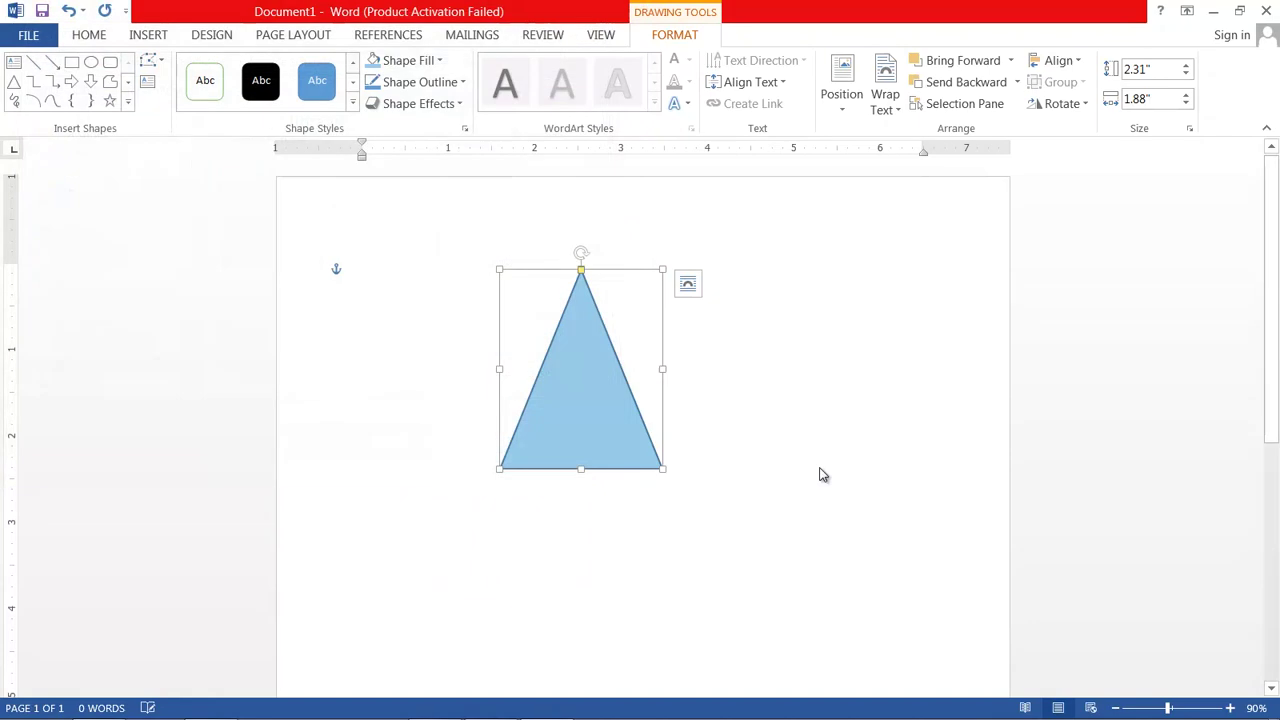
- Replace the triangle's picture fill with a light blue linear gradient variation running from top to bottom
{"action": "left_click", "coordinate": [442, 62]}
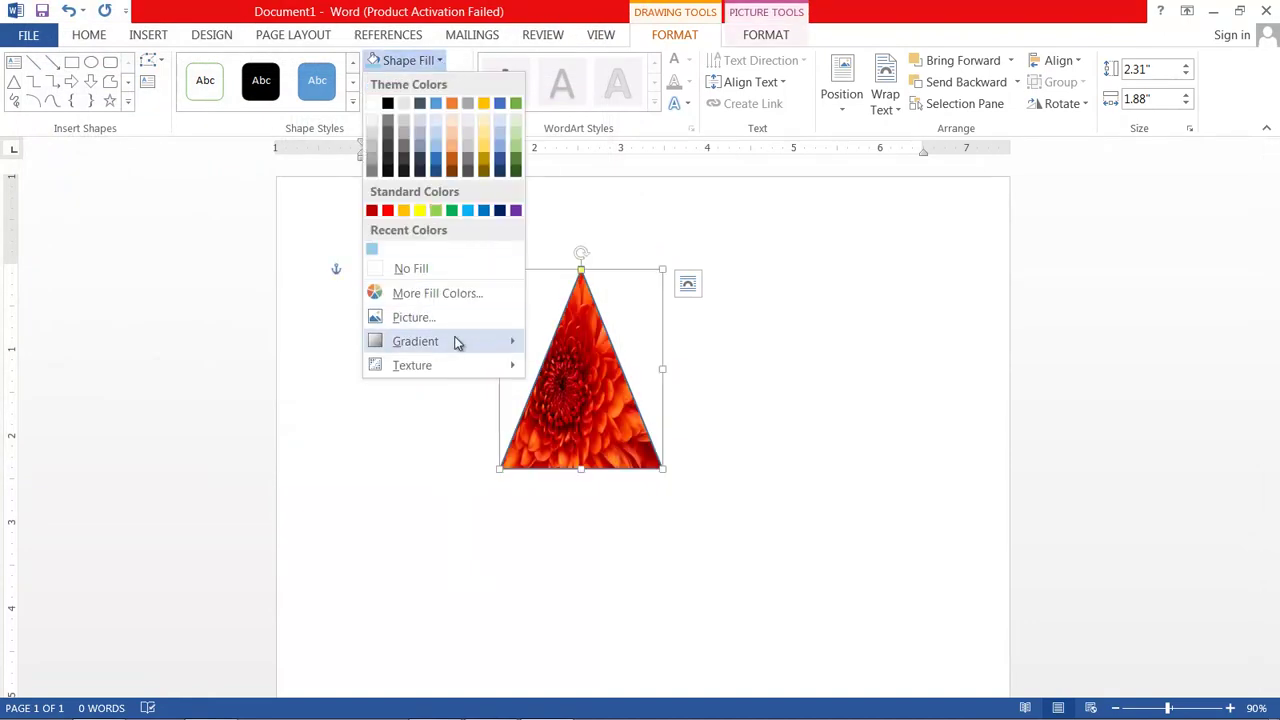
{"action": "mouse_move", "coordinate": [456, 343]}
{"action": "left_click", "coordinate": [596, 425]}
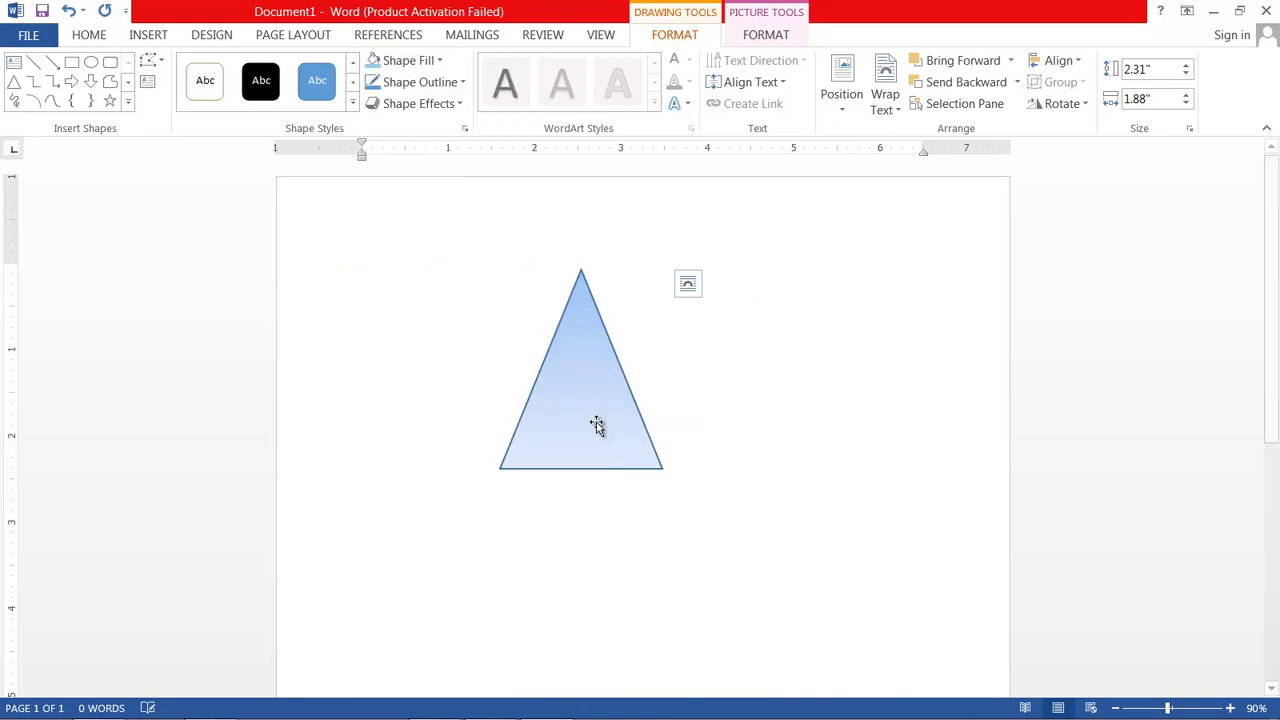
{"action": "left_click", "coordinate": [452, 82]}
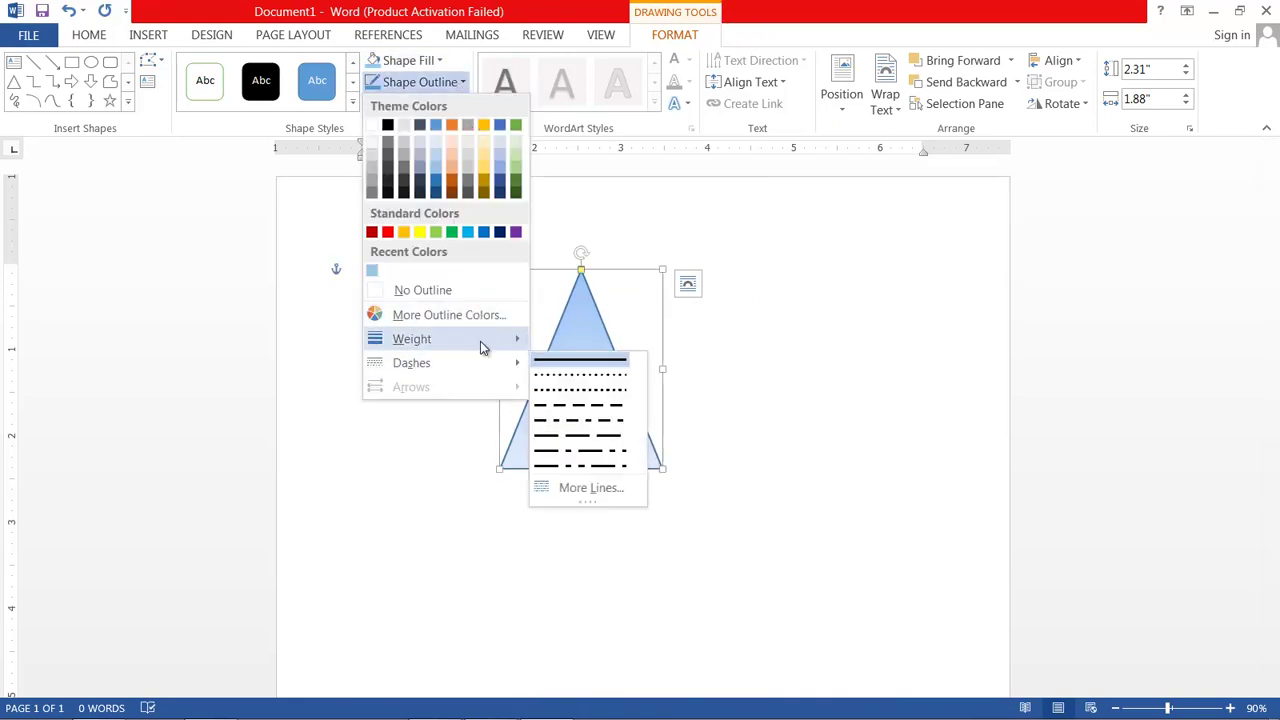
{"action": "mouse_move", "coordinate": [497, 347]}
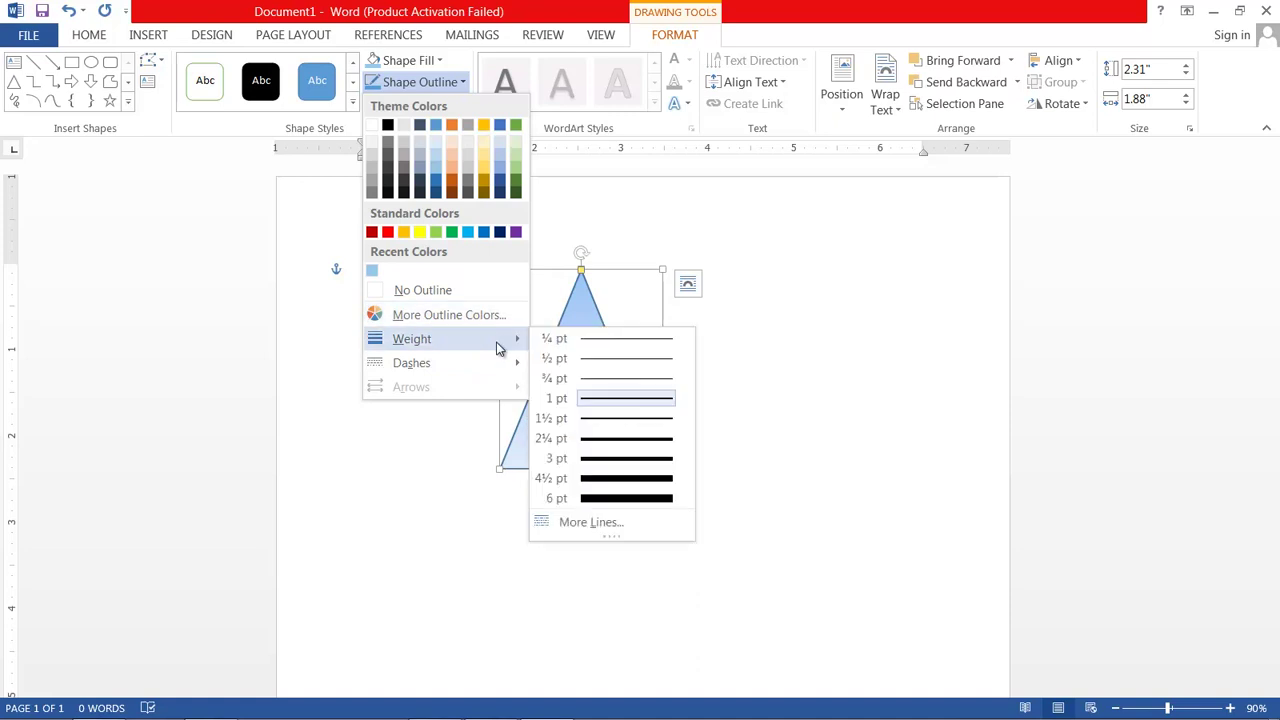
- Open the detailed gradient fill settings for the triangle and set the first gradient stop's colour to yellow
{"action": "left_click", "coordinate": [408, 60]}
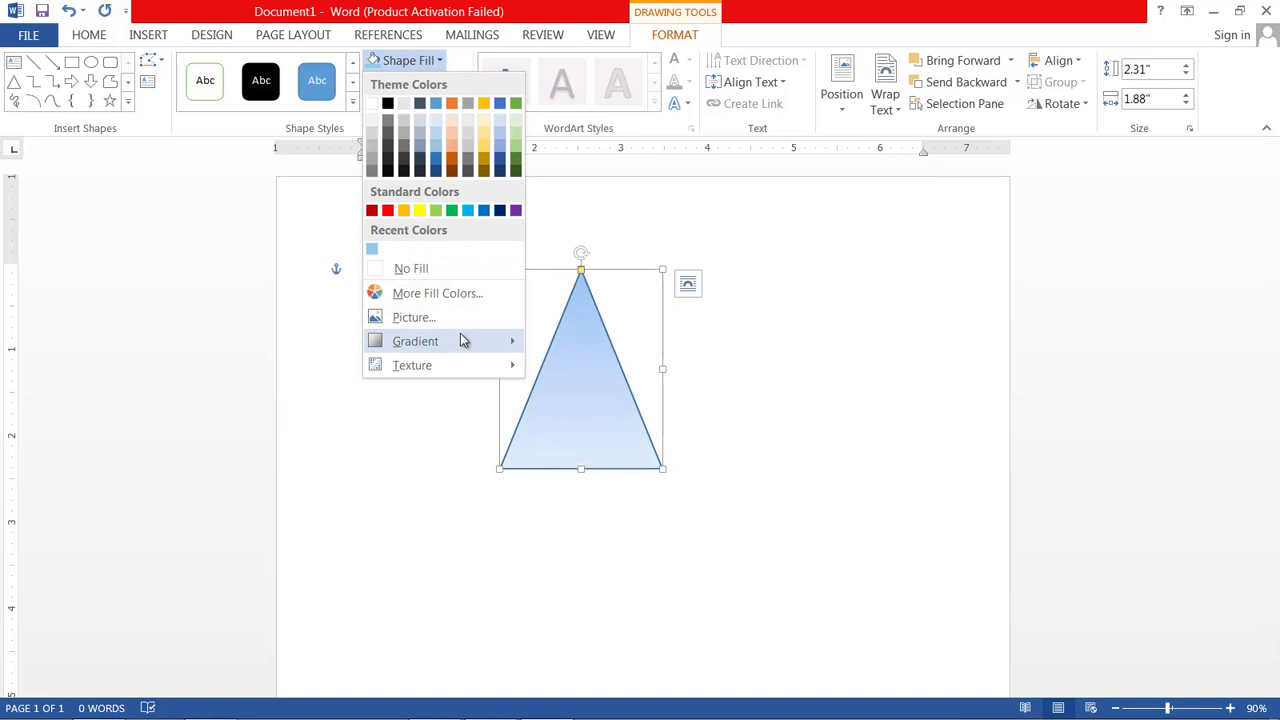
{"action": "mouse_move", "coordinate": [464, 342]}
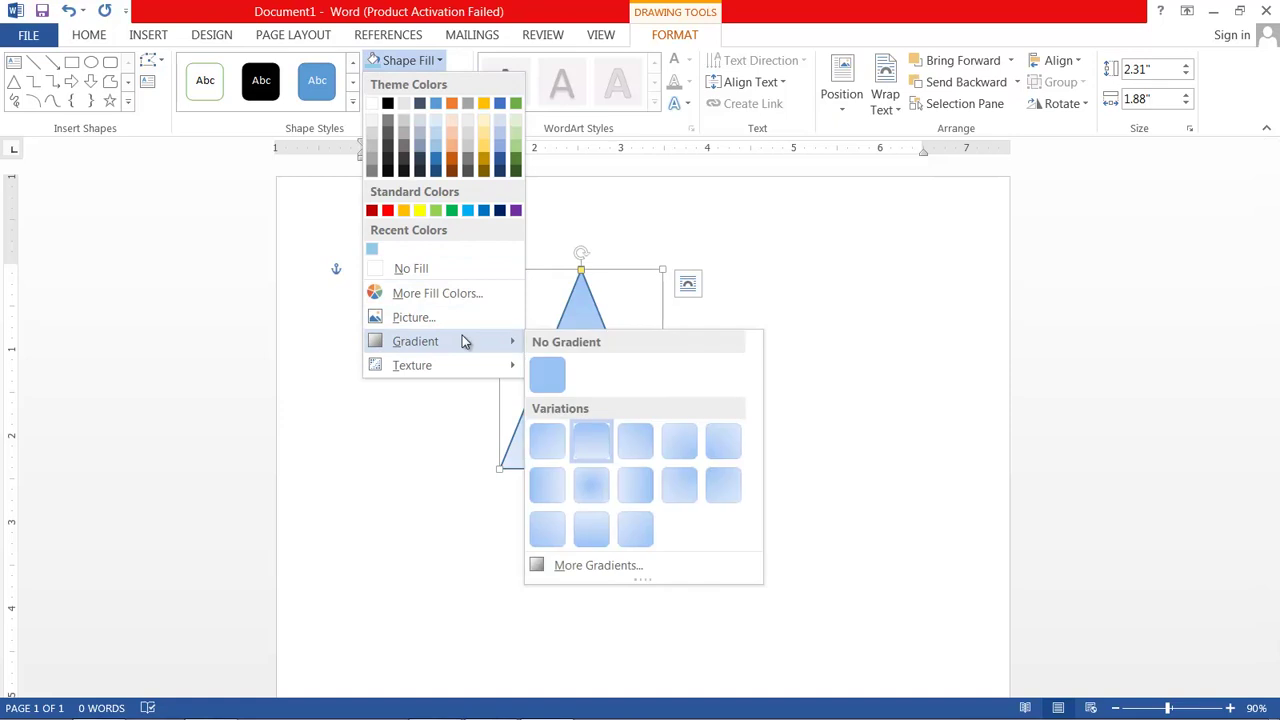
{"action": "left_click", "coordinate": [582, 570]}
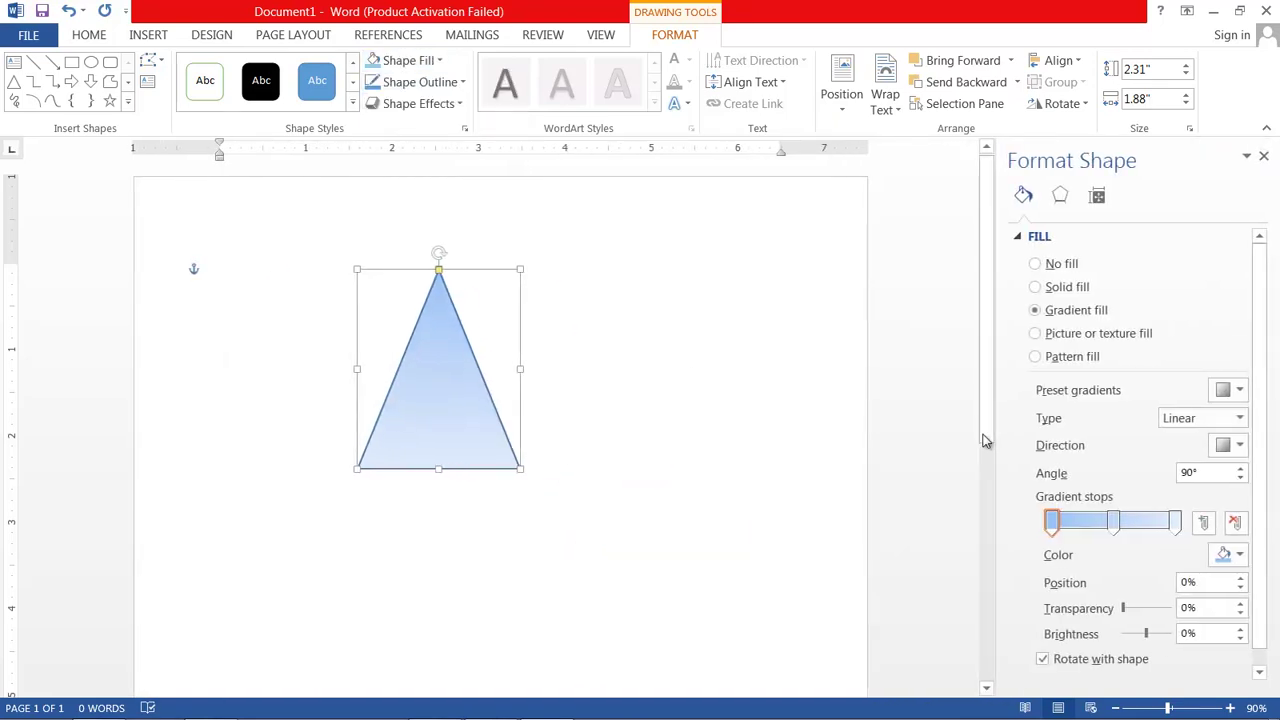
{"action": "left_click", "coordinate": [1053, 524]}
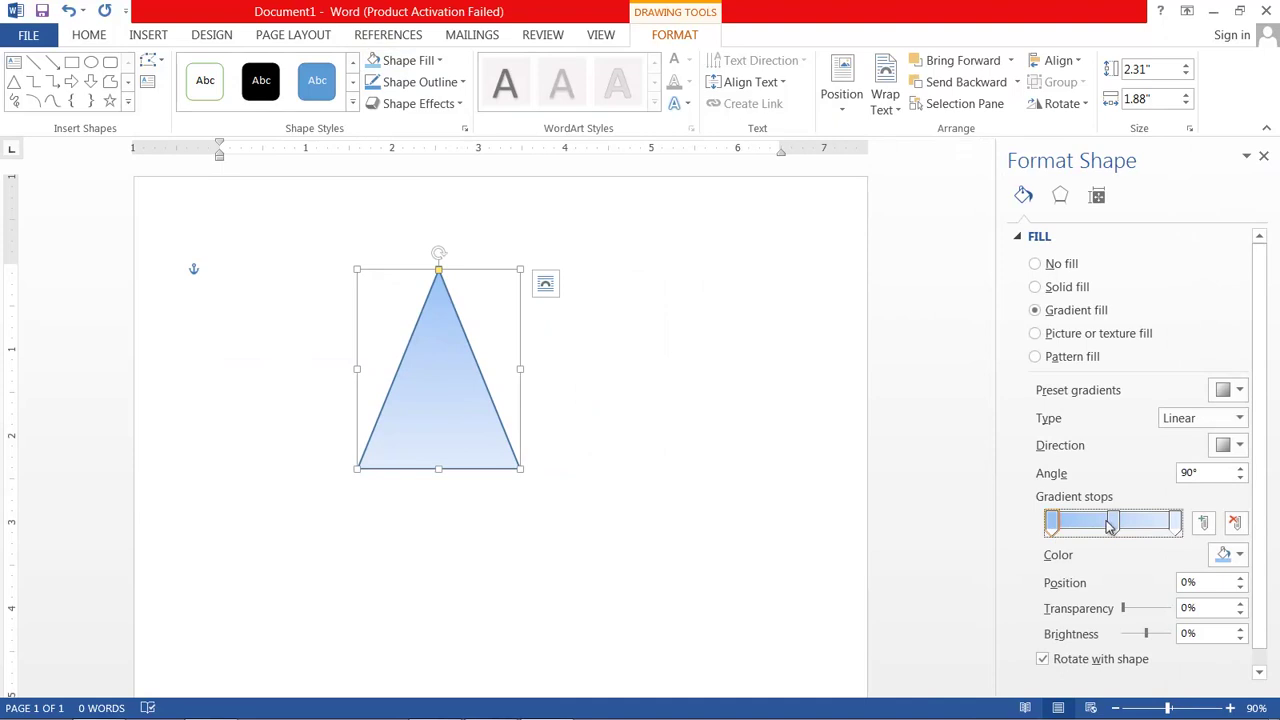
{"action": "left_click", "coordinate": [1239, 555]}
{"action": "left_click", "coordinate": [1172, 481]}
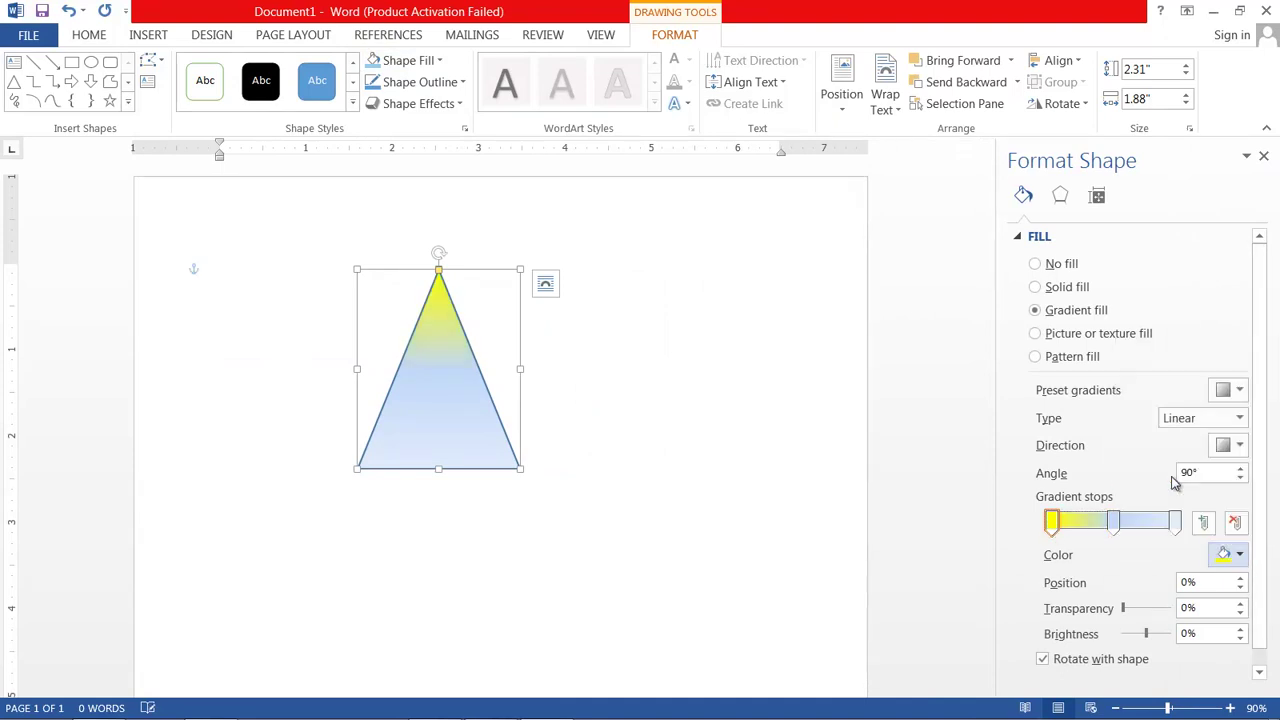
- Change the middle gradient stop to red and move it to the 68% position
{"action": "left_click", "coordinate": [1113, 522]}
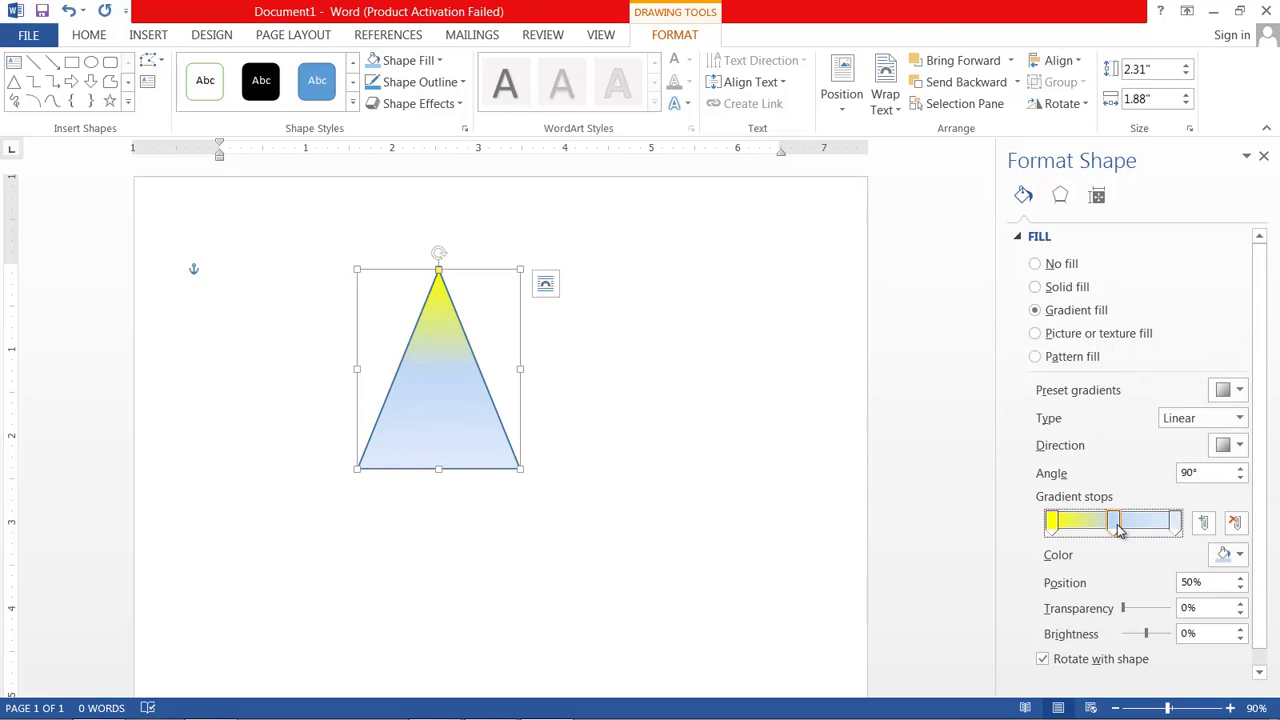
{"action": "left_click", "coordinate": [1244, 562]}
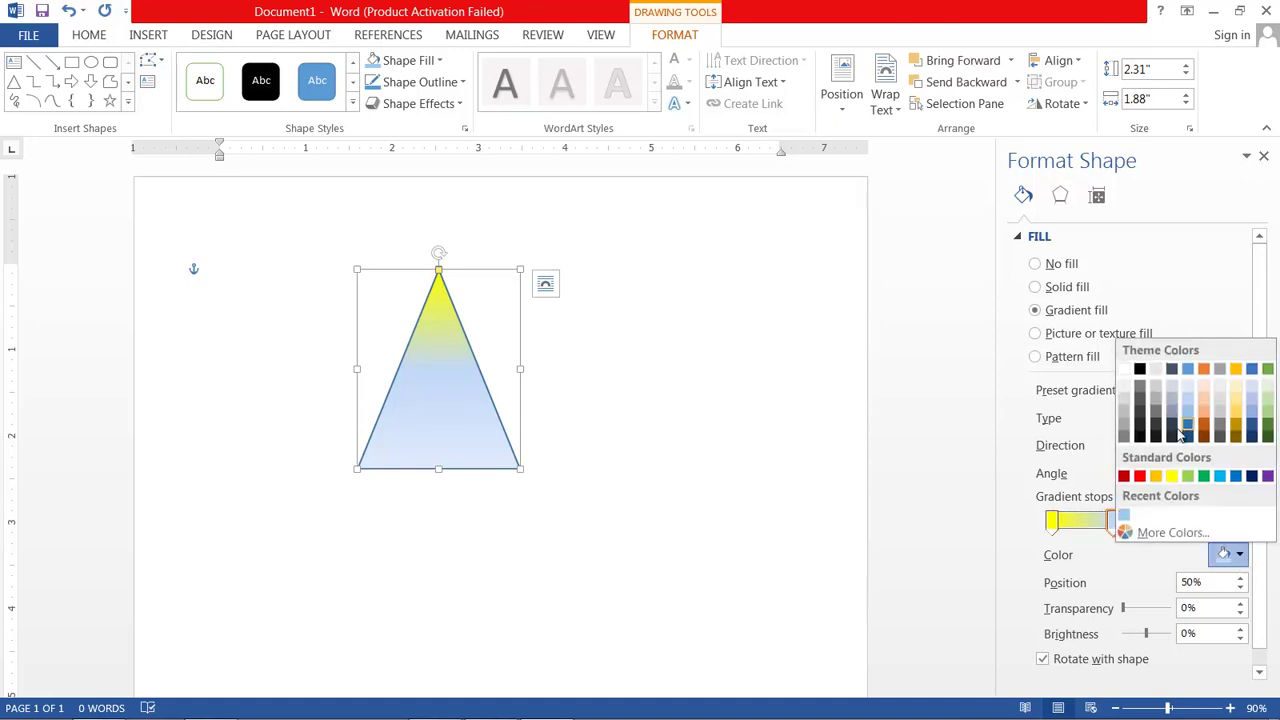
{"action": "left_click", "coordinate": [1140, 479]}
{"action": "left_click", "coordinate": [1240, 558]}
{"action": "left_click", "coordinate": [1240, 558]}
{"action": "mouse_move", "coordinate": [1121, 535]}
{"action": "left_mouse_down"}
{"action": "mouse_move", "coordinate": [1157, 537]}
{"action": "mouse_move", "coordinate": [1117, 537]}
{"action": "mouse_move", "coordinate": [1143, 537]}
{"action": "left_mouse_up"}
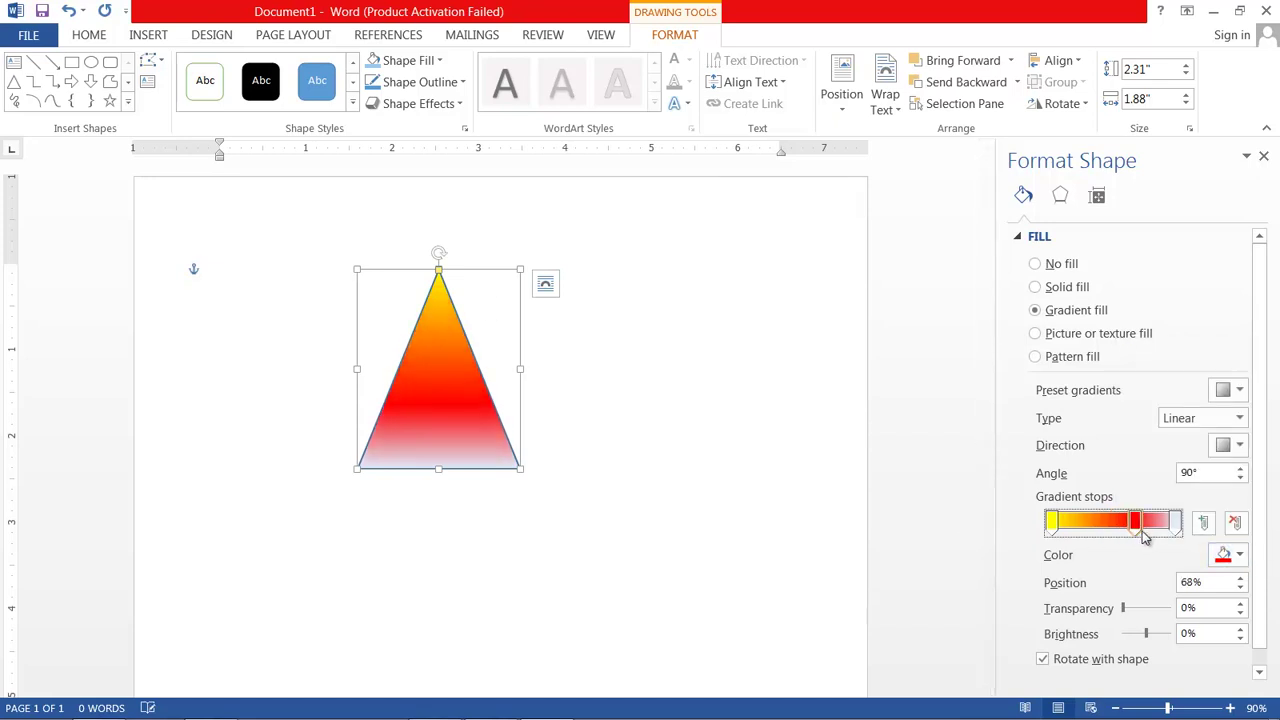
- Try the 135° diagonal gradient direction on the triangle, and switch the direction to 180°
{"action": "left_click", "coordinate": [1239, 447]}
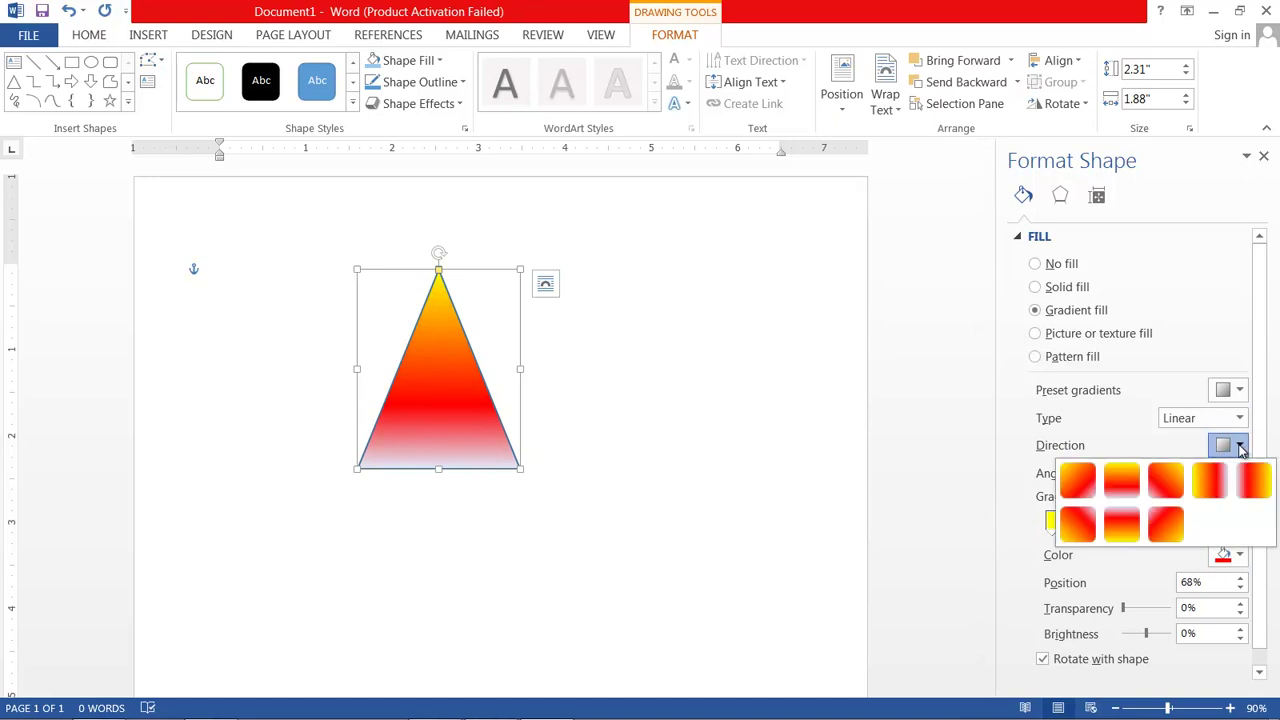
{"action": "left_click", "coordinate": [1166, 481]}
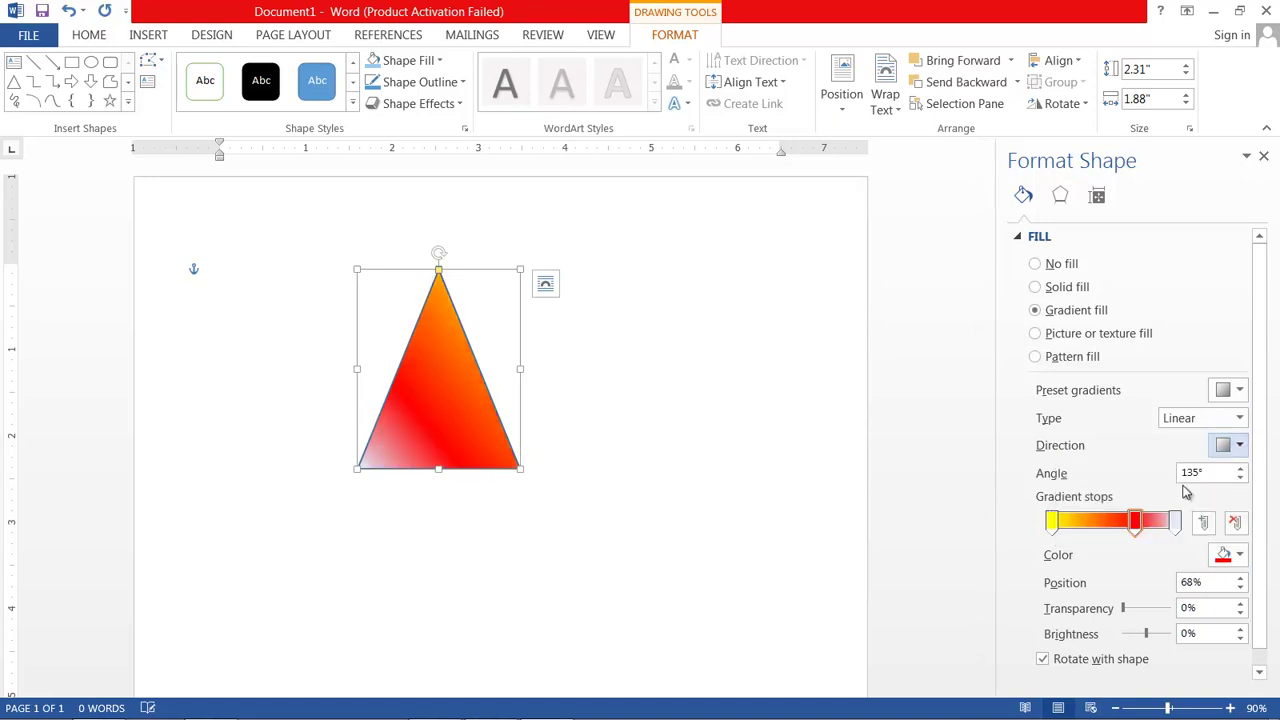
{"action": "left_click", "coordinate": [1239, 445]}
{"action": "left_click", "coordinate": [1249, 481]}
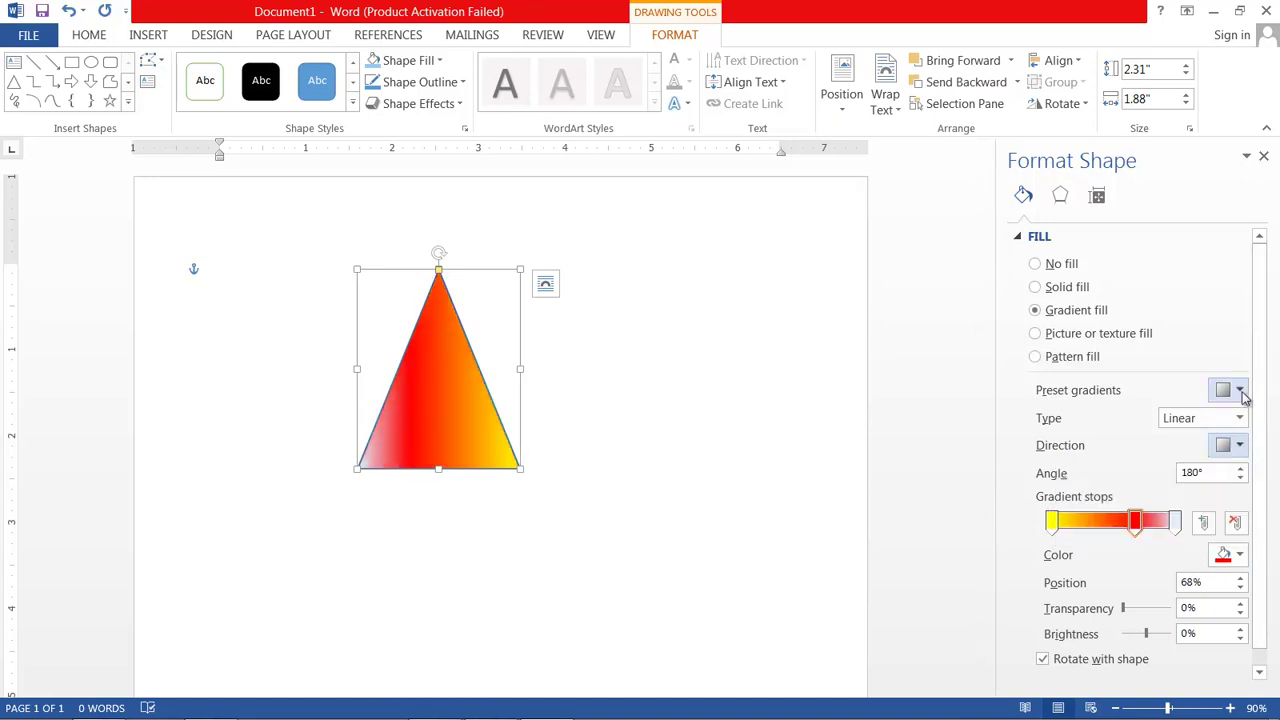
- Apply the dark blue radial preset gradient with a light lower edge, and set its first stop to 15% transparency and 94% brightness
{"action": "left_click", "coordinate": [1240, 392]}
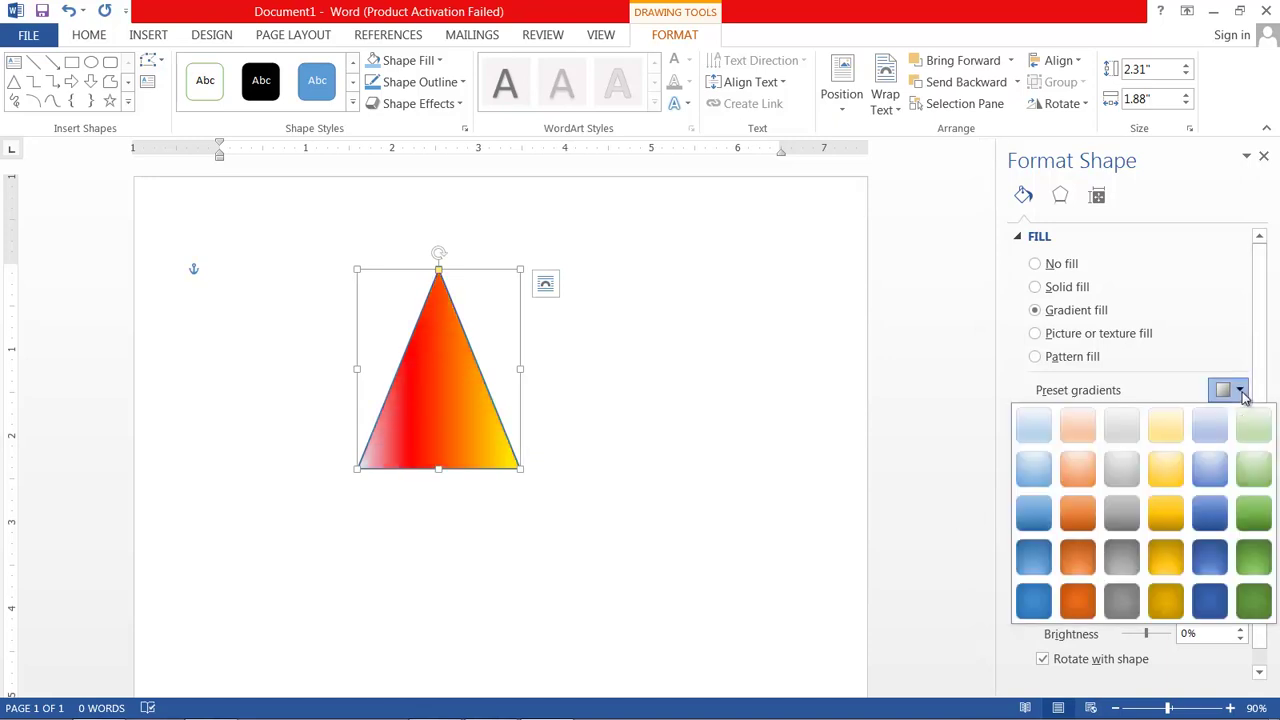
{"action": "left_click", "coordinate": [1210, 560]}
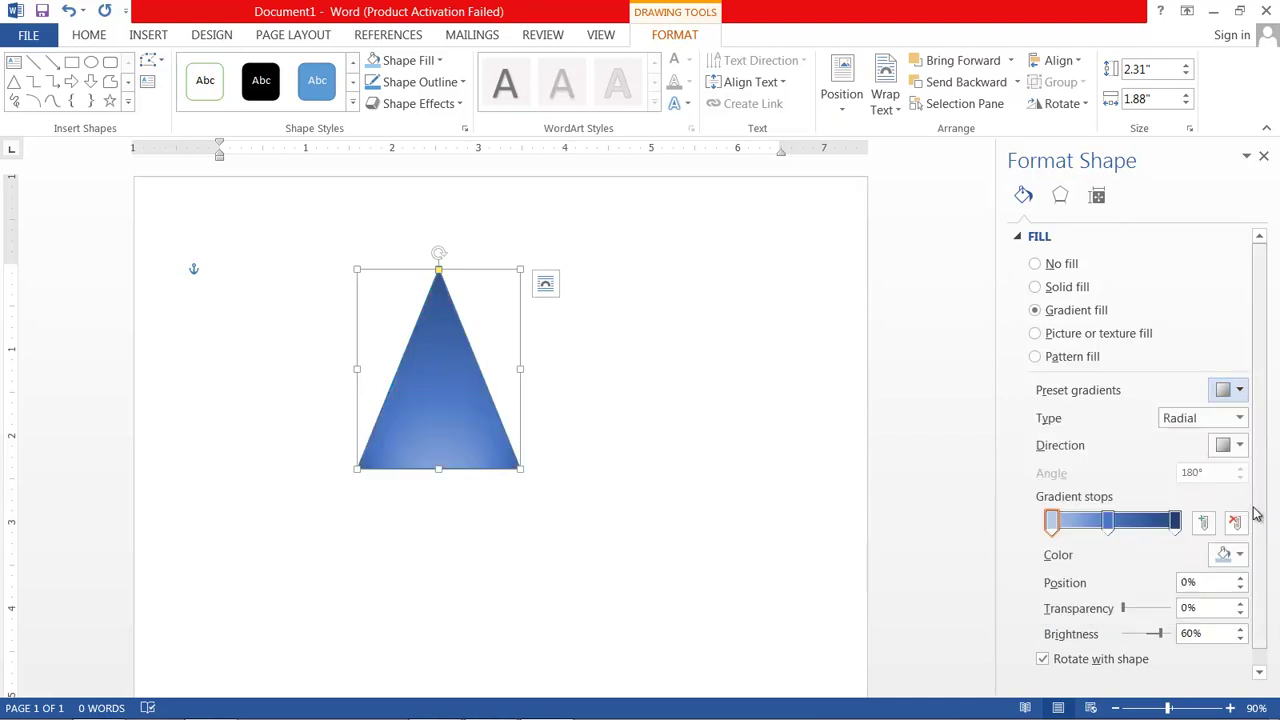
{"action": "scroll", "coordinate": [1263, 405], "scroll_direction": "down", "scroll_amount": 1}
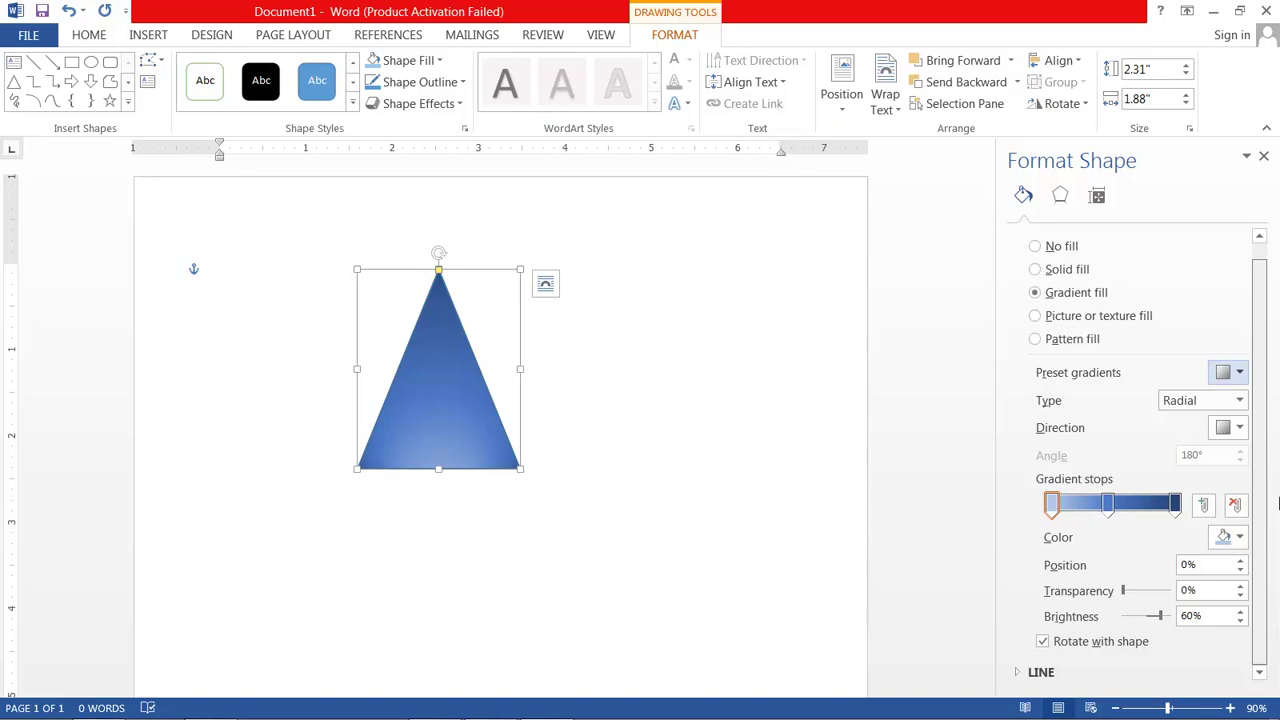
{"action": "left_click_drag", "start_coordinate": [1122, 591], "coordinate": [1171, 620]}
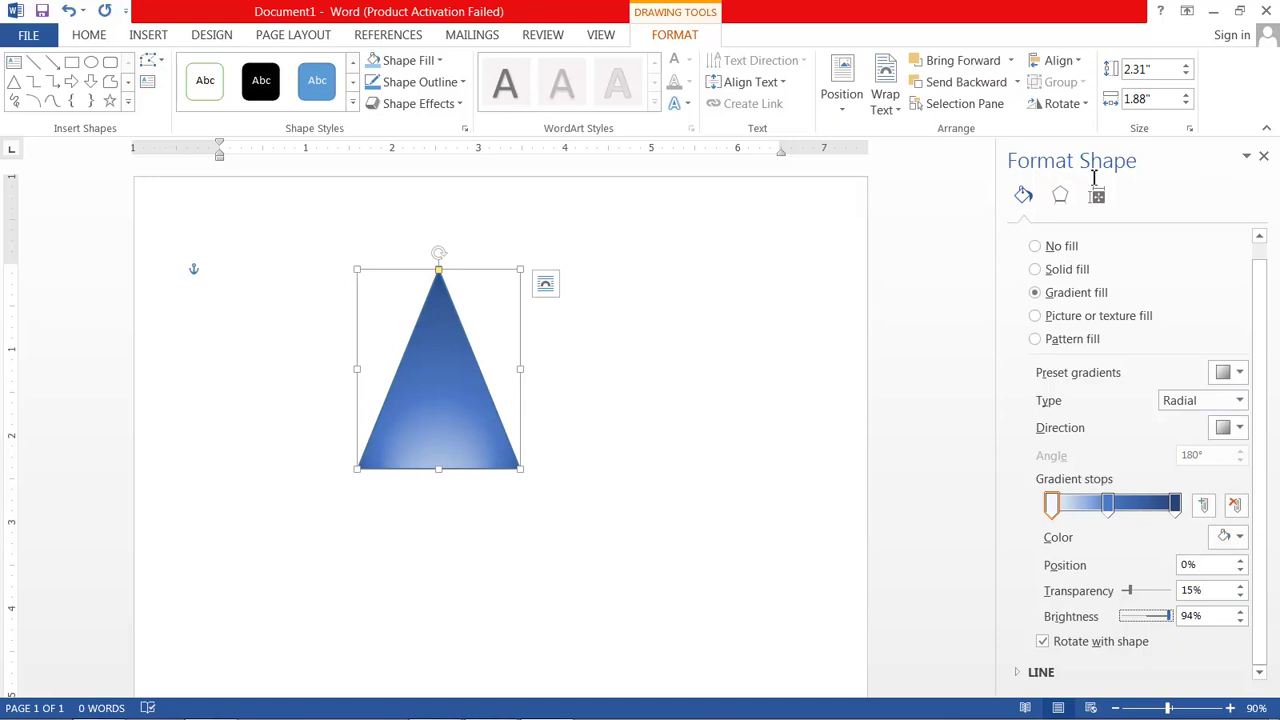
- Fill the triangle with the light blue water droplets texture, keeping its transparency at 0%
{"action": "left_click", "coordinate": [441, 62]}
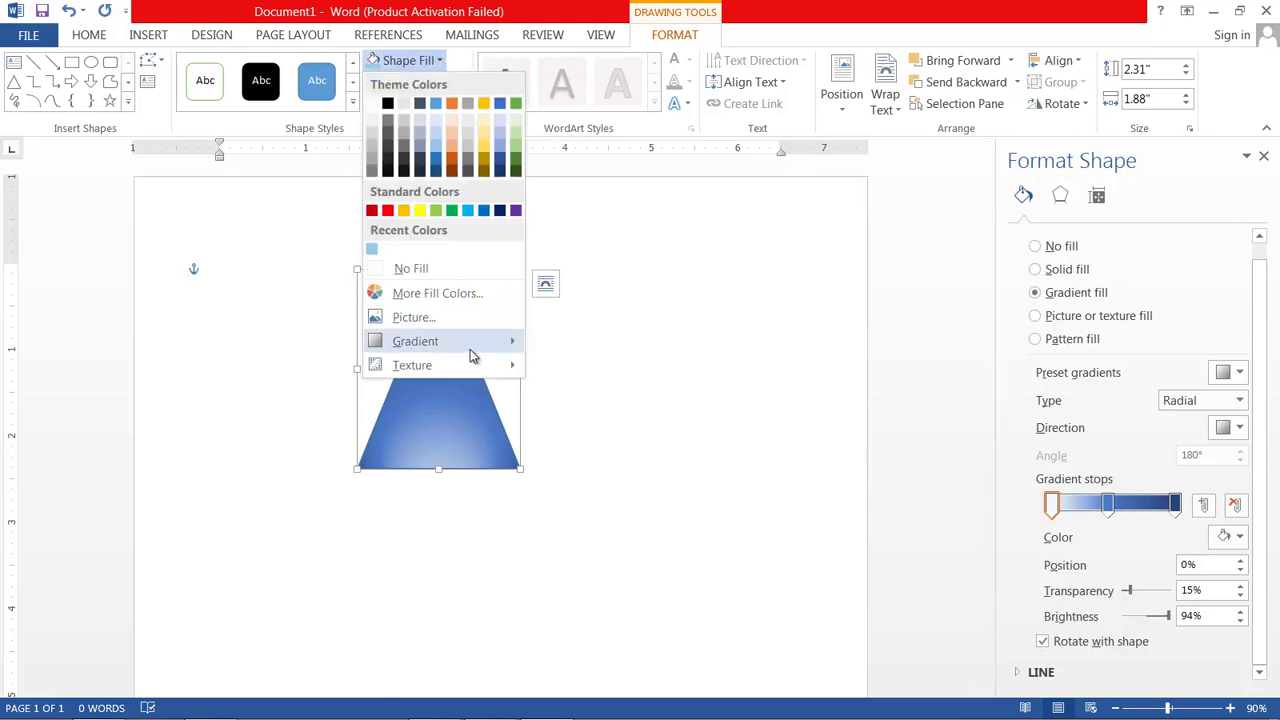
{"action": "mouse_move", "coordinate": [480, 368]}
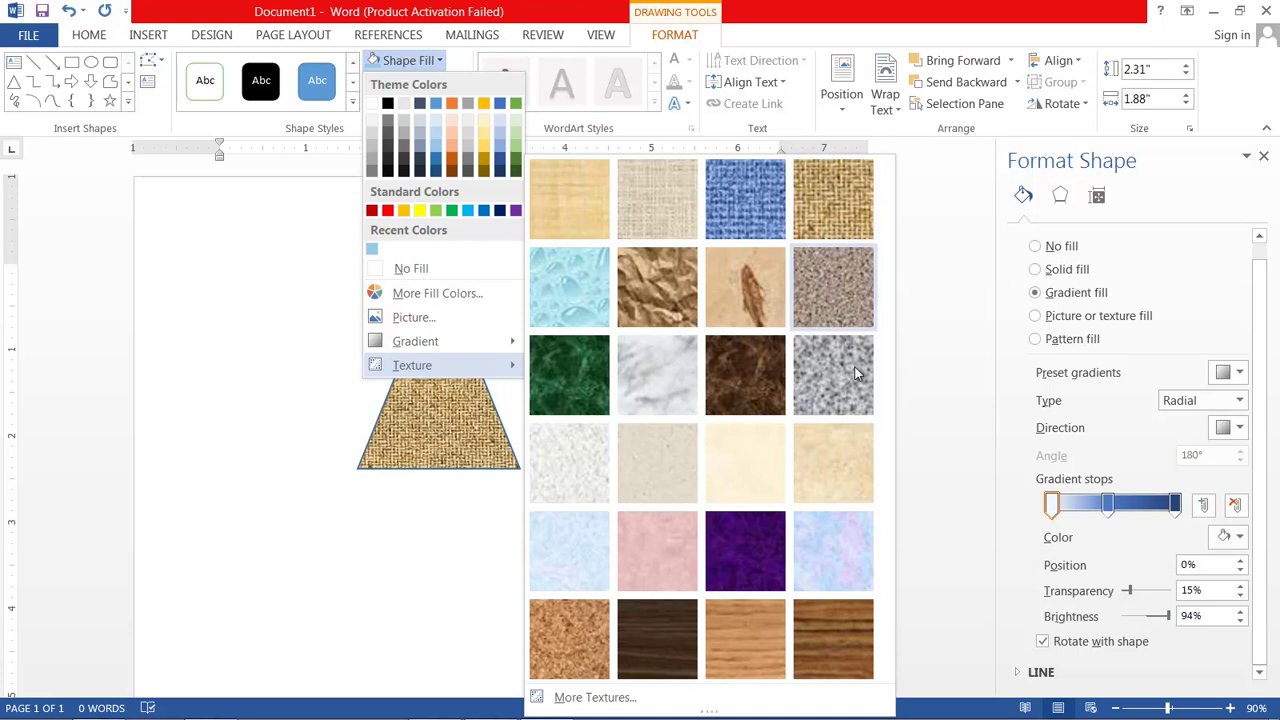
{"action": "left_click", "coordinate": [573, 303]}
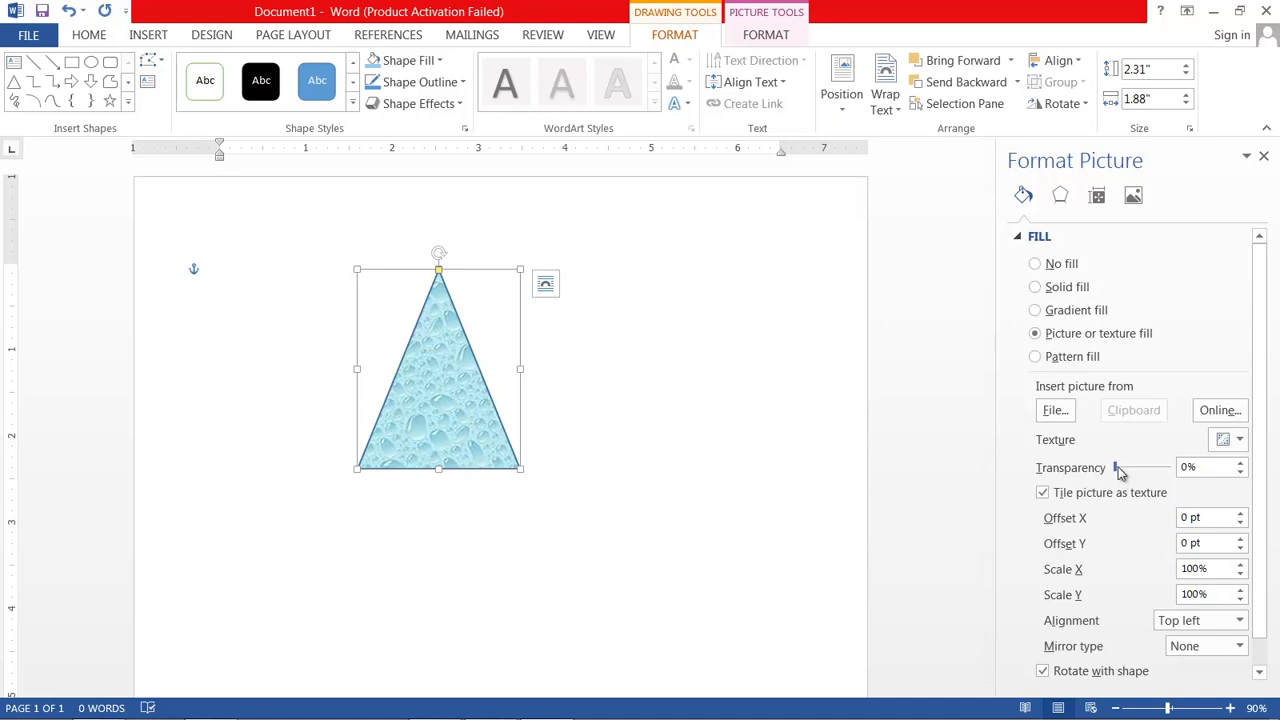
{"action": "mouse_move", "coordinate": [1115, 473]}
{"action": "left_mouse_down"}
{"action": "mouse_move", "coordinate": [1148, 467]}
{"action": "mouse_move", "coordinate": [1113, 473]}
{"action": "left_mouse_up"}
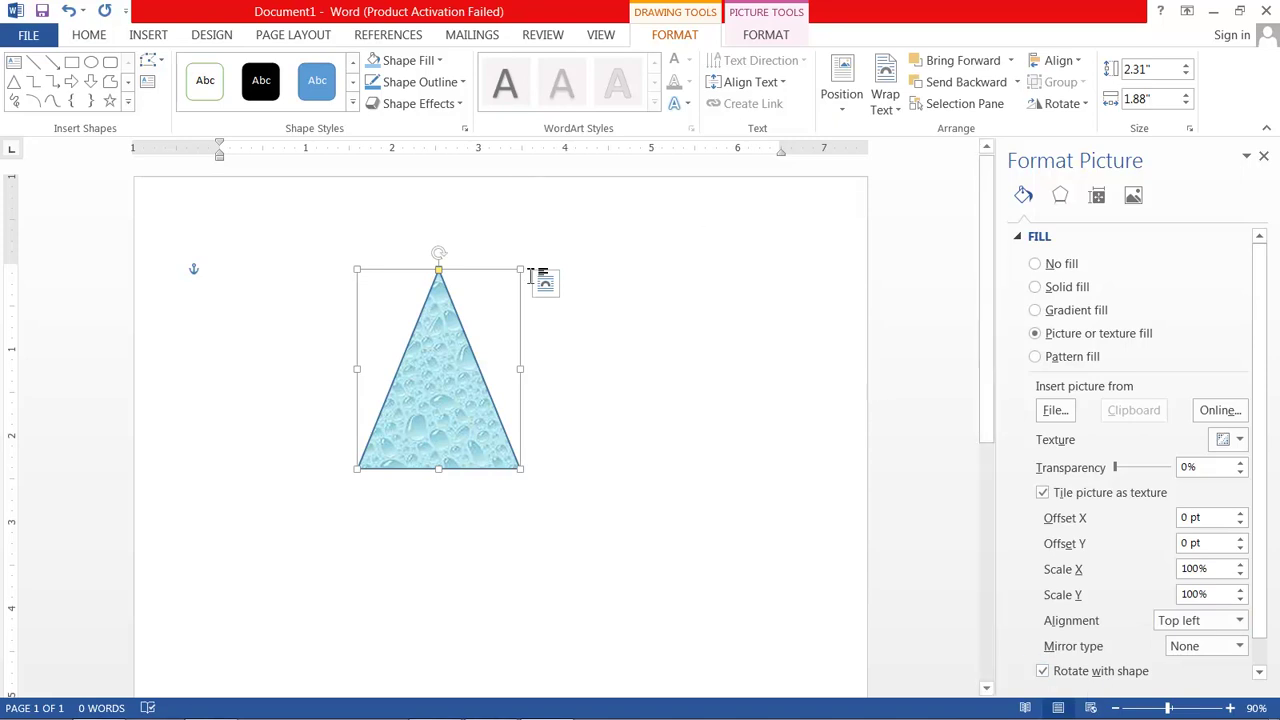
- Replace the triangle's fill with the beige fish fossil texture
{"action": "left_click", "coordinate": [425, 82]}
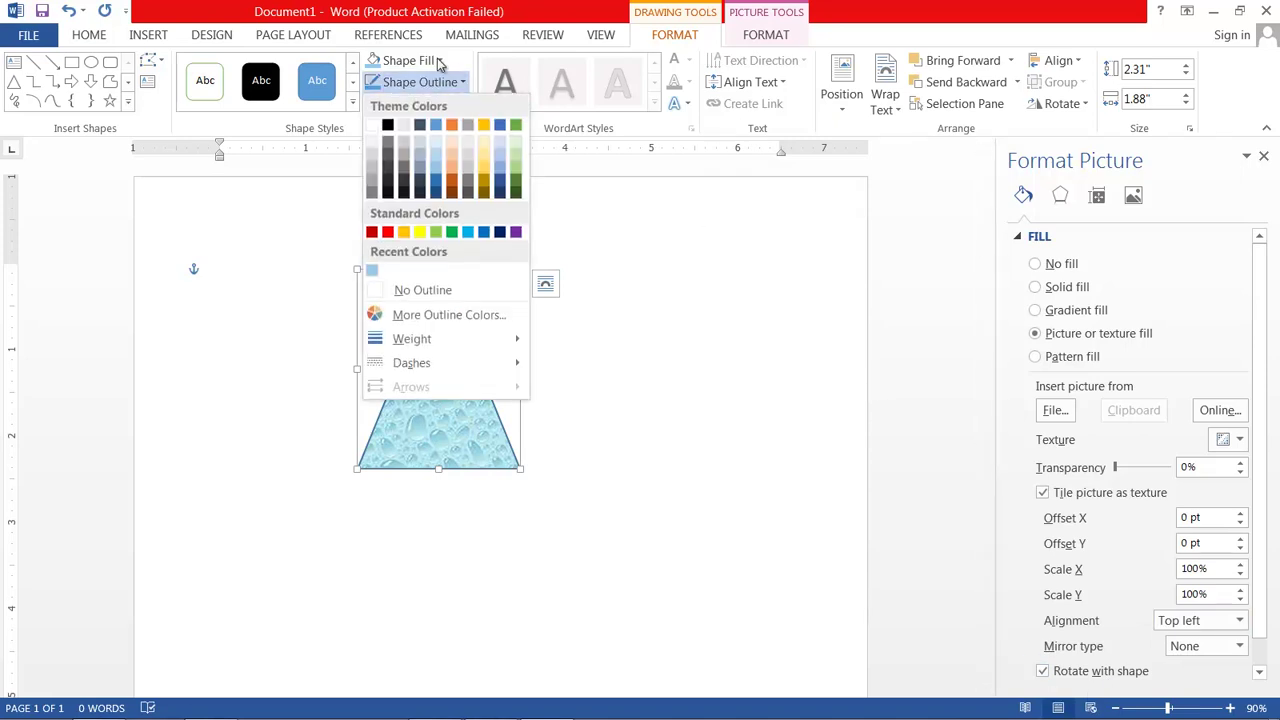
{"action": "left_click", "coordinate": [437, 62]}
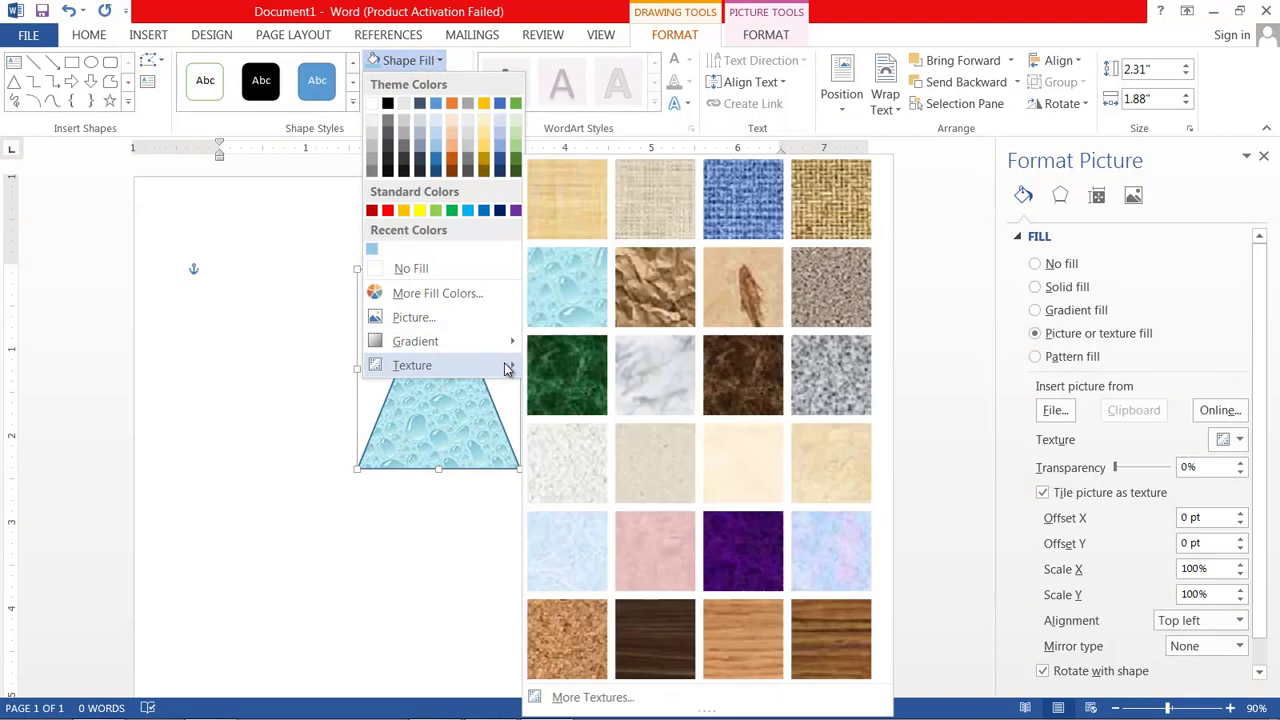
{"action": "left_click", "coordinate": [768, 281]}
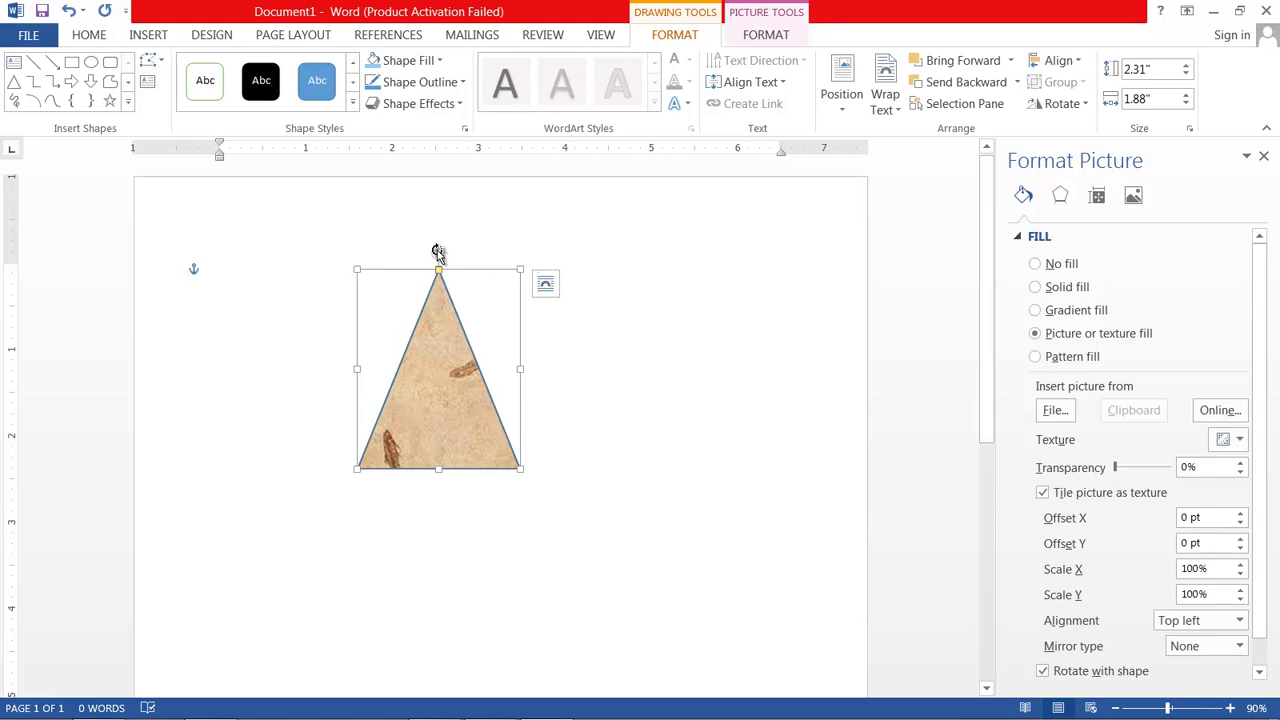
- Test rotating the triangle with the texture's Rotate with shape option off and on, leaving it enabled and the triangle tilted slightly clockwise
{"action": "left_click_drag", "start_coordinate": [437, 252], "coordinate": [535, 292]}
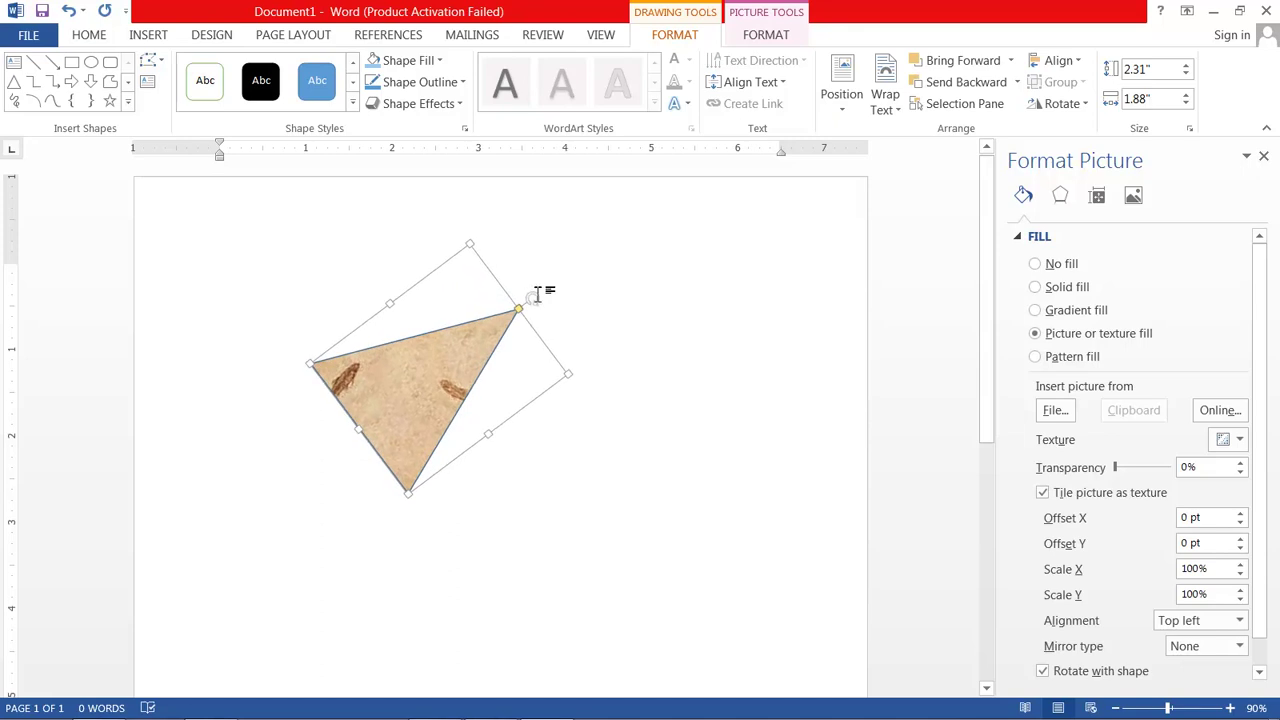
{"action": "left_click", "coordinate": [1043, 672]}
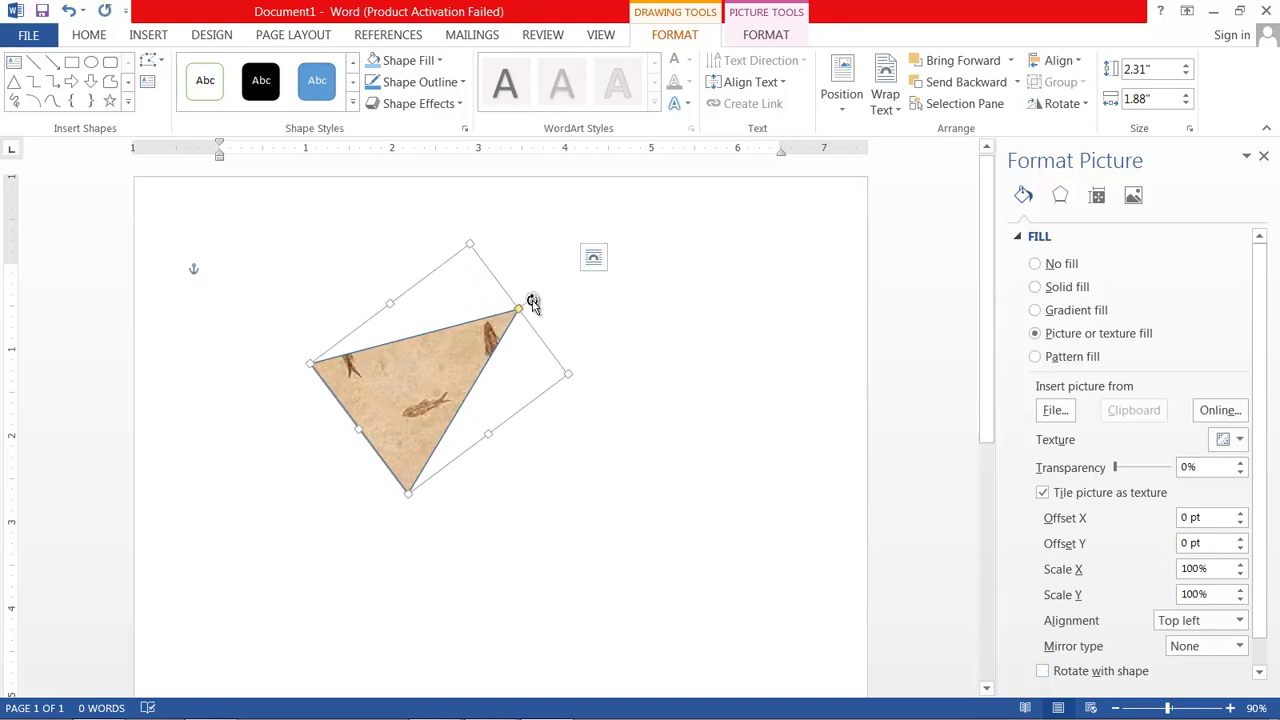
{"action": "left_click_drag", "start_coordinate": [533, 302], "coordinate": [443, 312]}
{"action": "left_click", "coordinate": [1042, 671]}
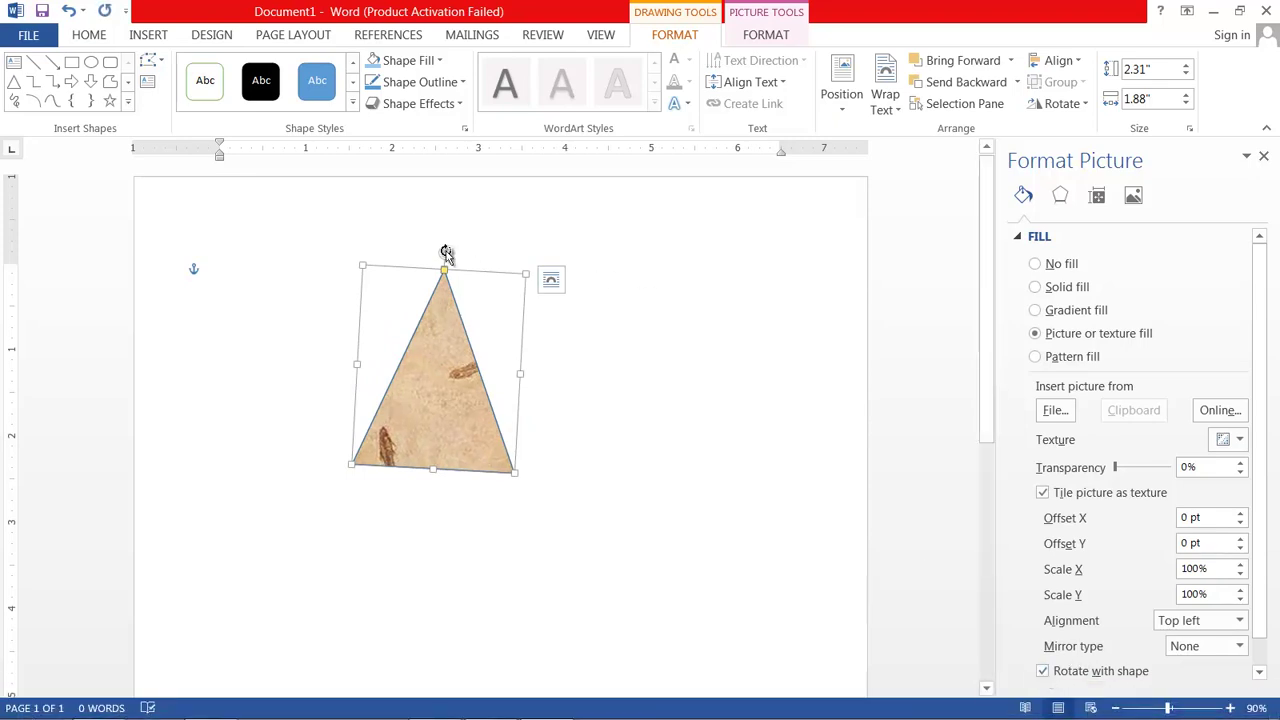
{"action": "mouse_move", "coordinate": [466, 256]}
{"action": "left_mouse_down"}
{"action": "mouse_move", "coordinate": [598, 341]}
{"action": "mouse_move", "coordinate": [498, 433]}
{"action": "mouse_move", "coordinate": [392, 280]}
{"action": "mouse_move", "coordinate": [507, 304]}
{"action": "mouse_move", "coordinate": [443, 263]}
{"action": "mouse_move", "coordinate": [455, 255]}
{"action": "left_mouse_up"}
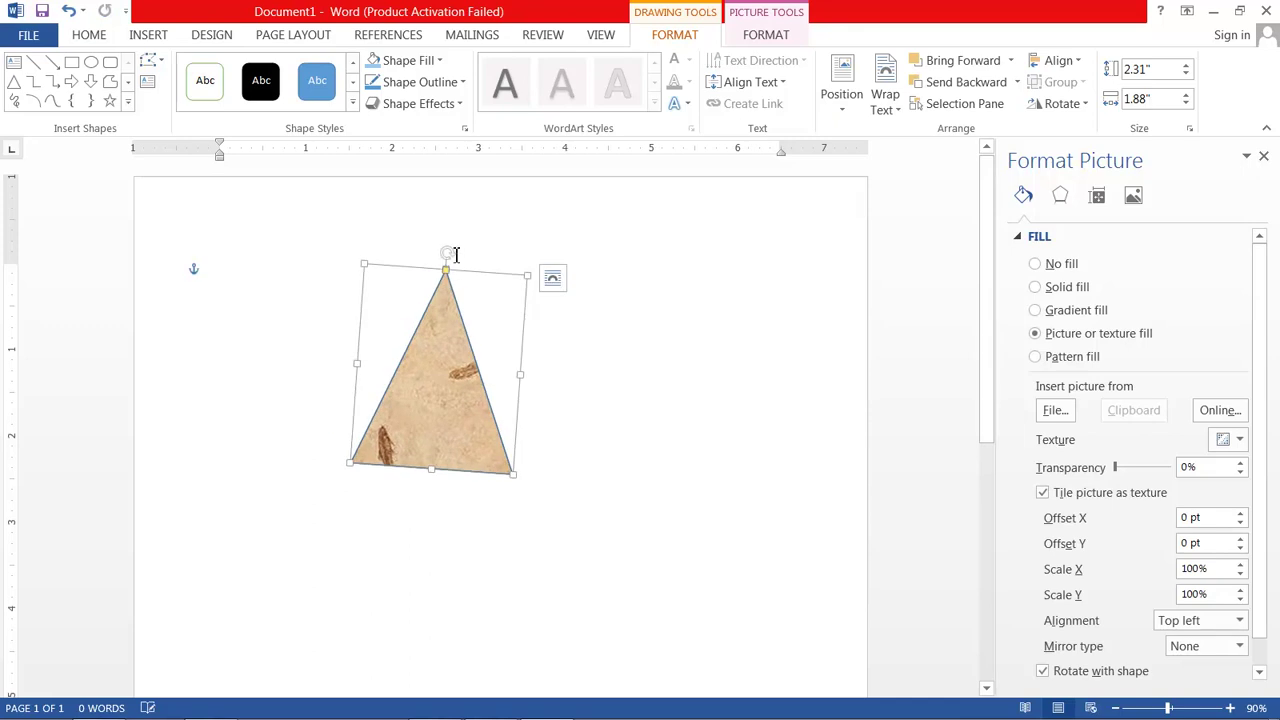
- Give the triangle a thicker red outline with a dash-dot pattern
{"action": "left_click", "coordinate": [463, 82]}
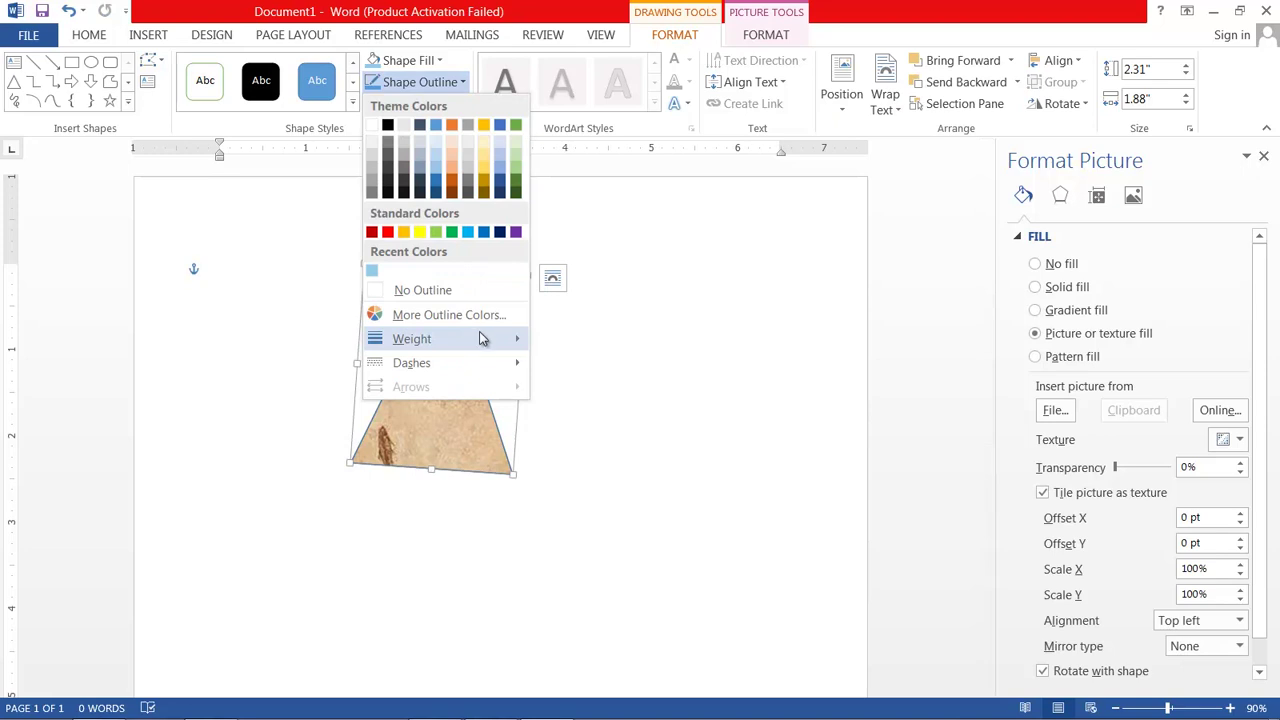
{"action": "mouse_move", "coordinate": [489, 340]}
{"action": "left_click", "coordinate": [623, 440]}
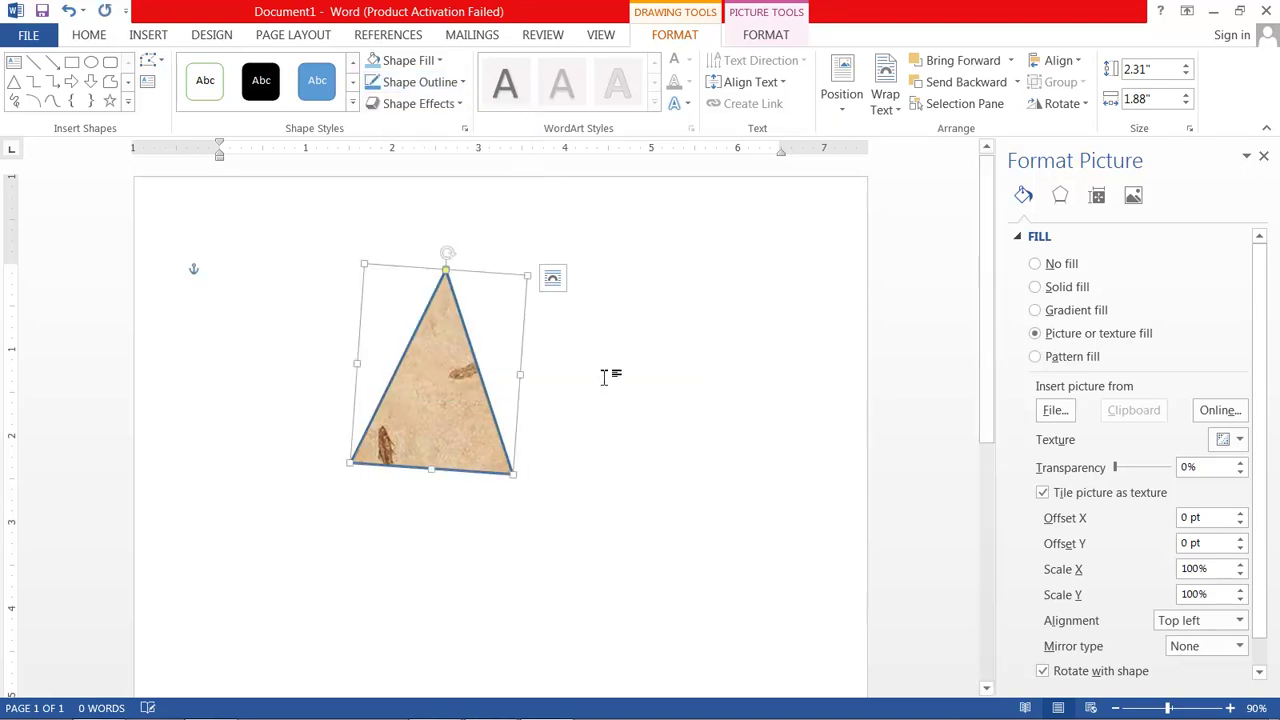
{"action": "left_click", "coordinate": [458, 84]}
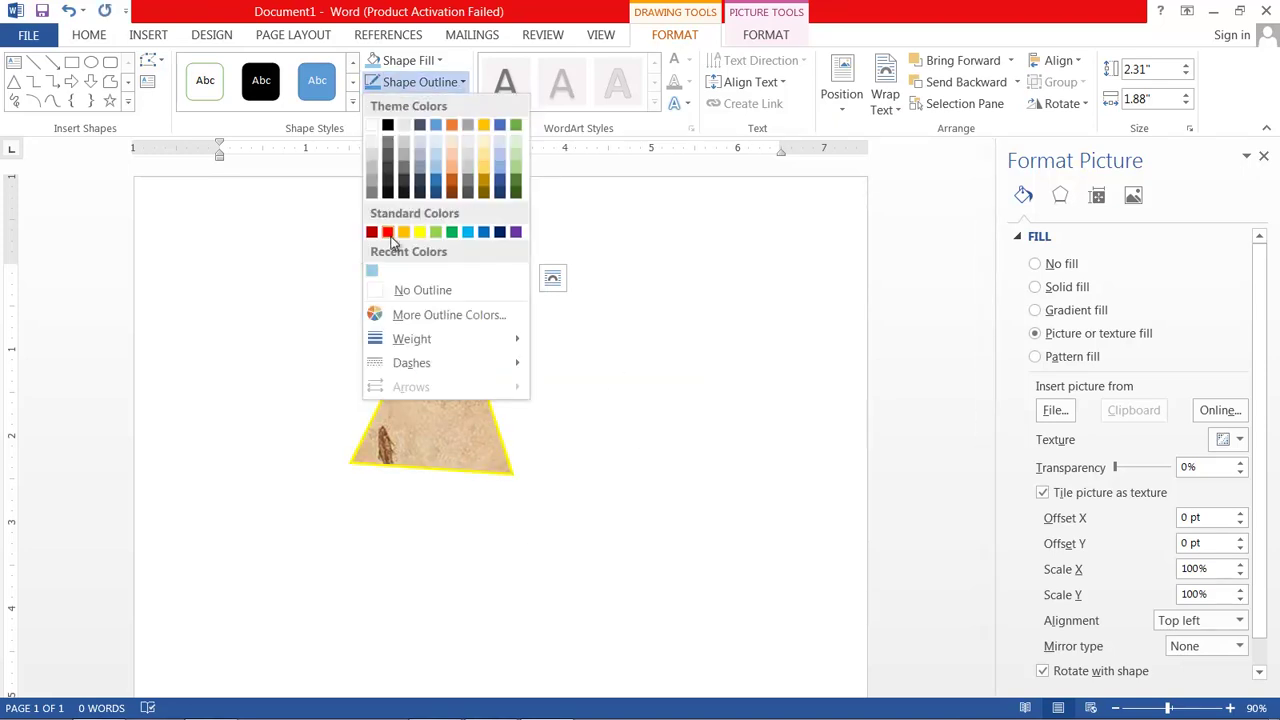
{"action": "left_click", "coordinate": [387, 232]}
{"action": "left_click", "coordinate": [462, 82]}
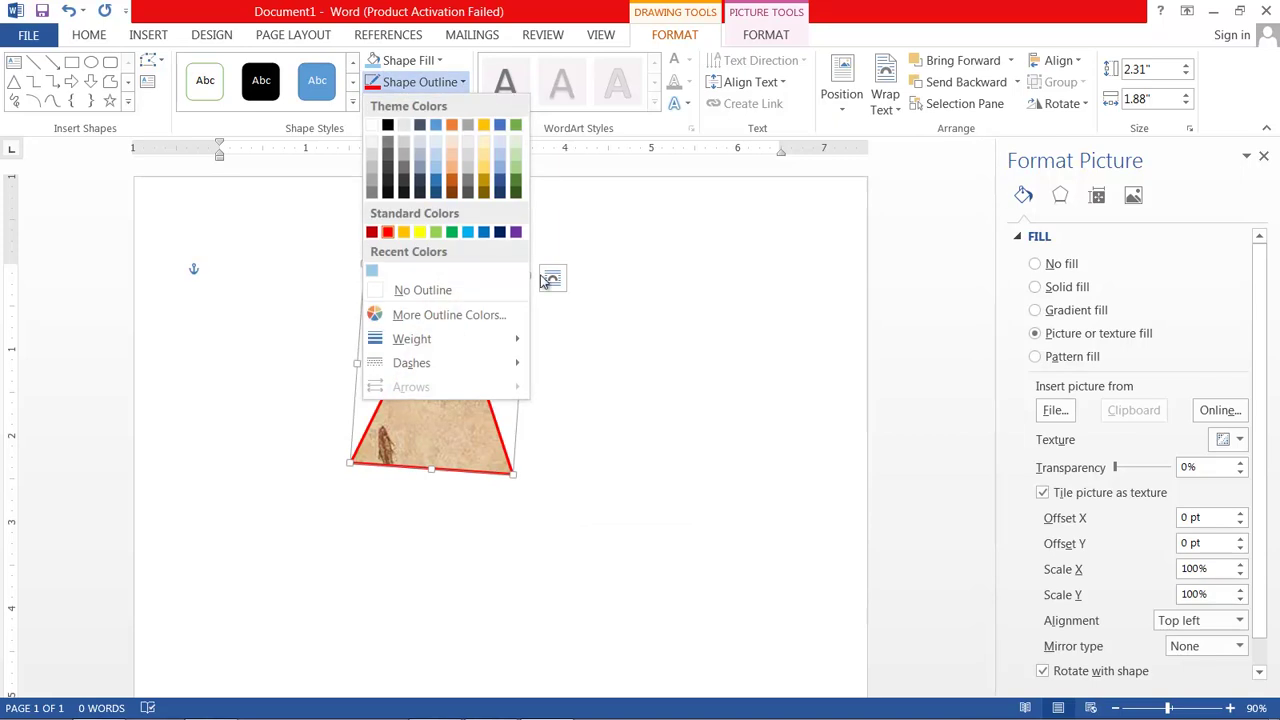
{"action": "mouse_move", "coordinate": [490, 364]}
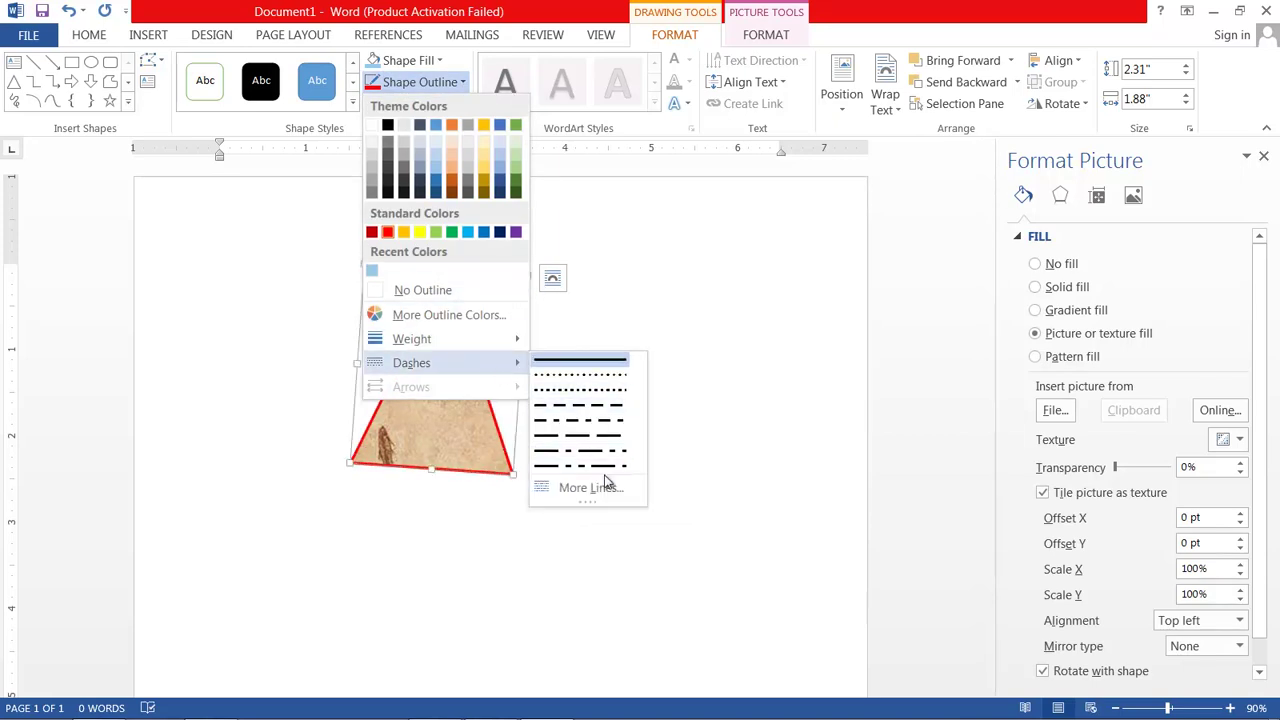
{"action": "left_click", "coordinate": [601, 421]}
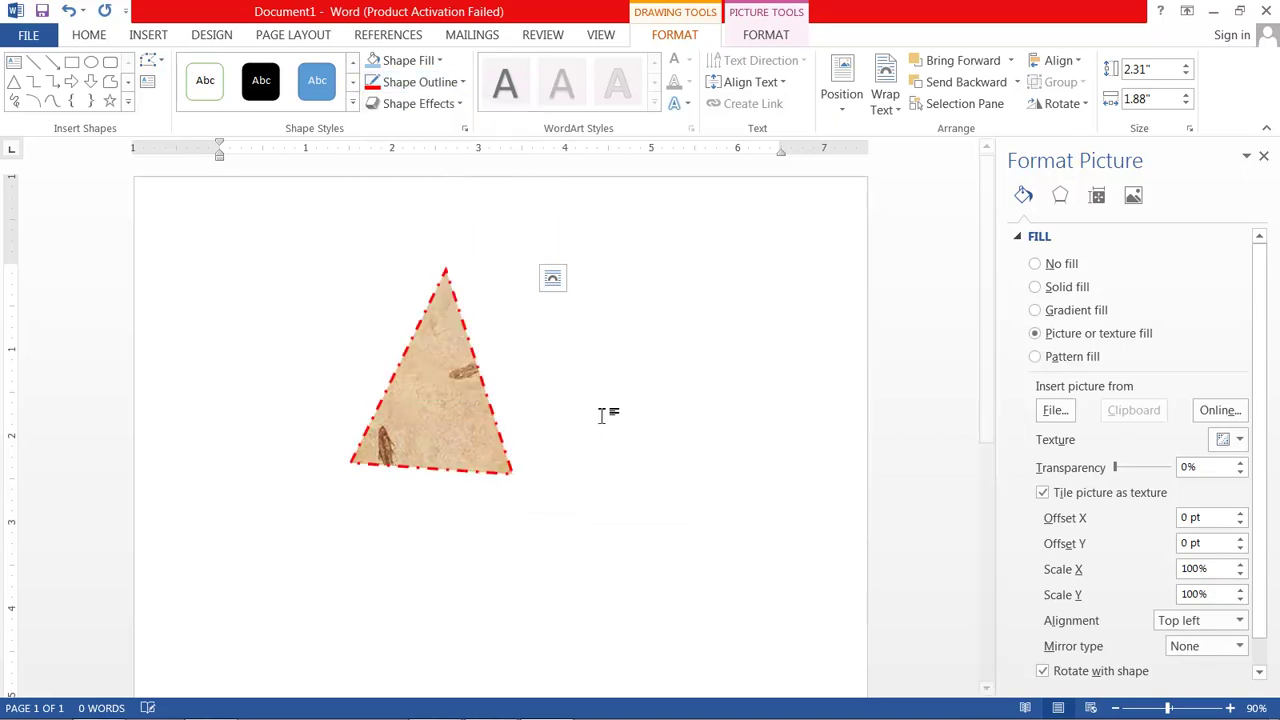
- Apply the last 3-D preset shape effect in the preset gallery to the triangle
{"action": "left_click", "coordinate": [457, 106]}
{"action": "mouse_move", "coordinate": [457, 145]}
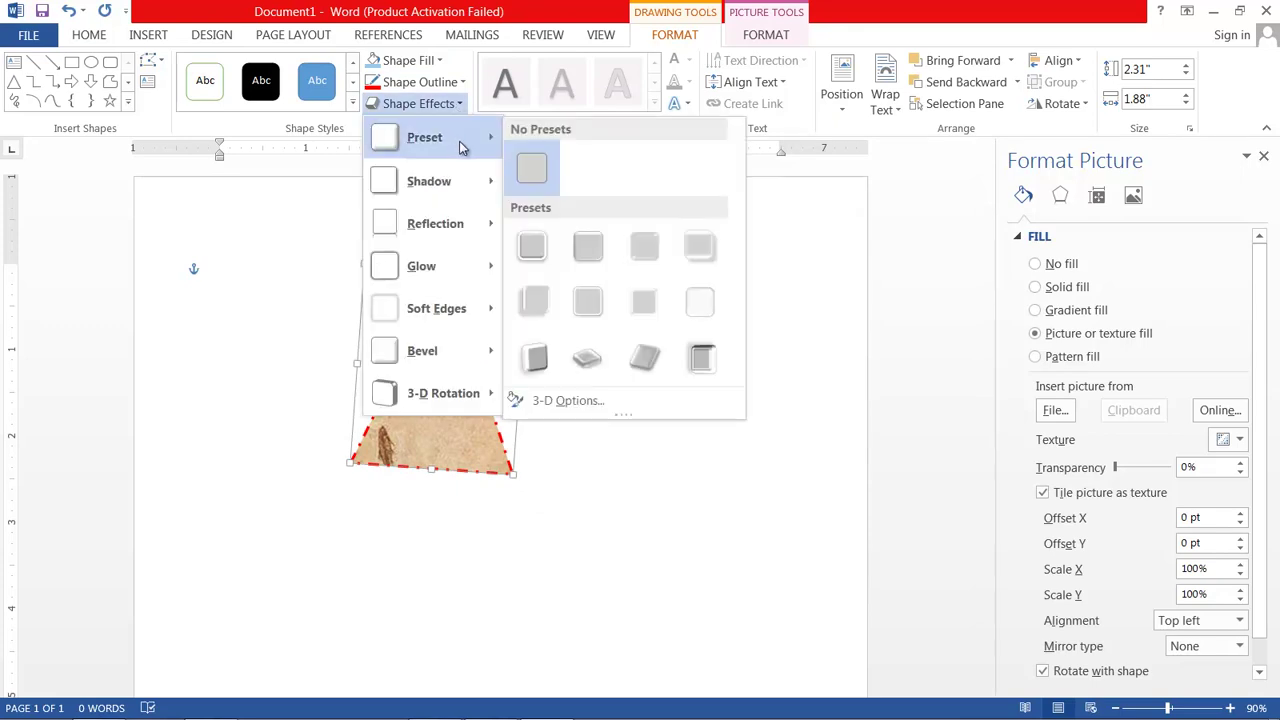
{"action": "left_click", "coordinate": [700, 362]}
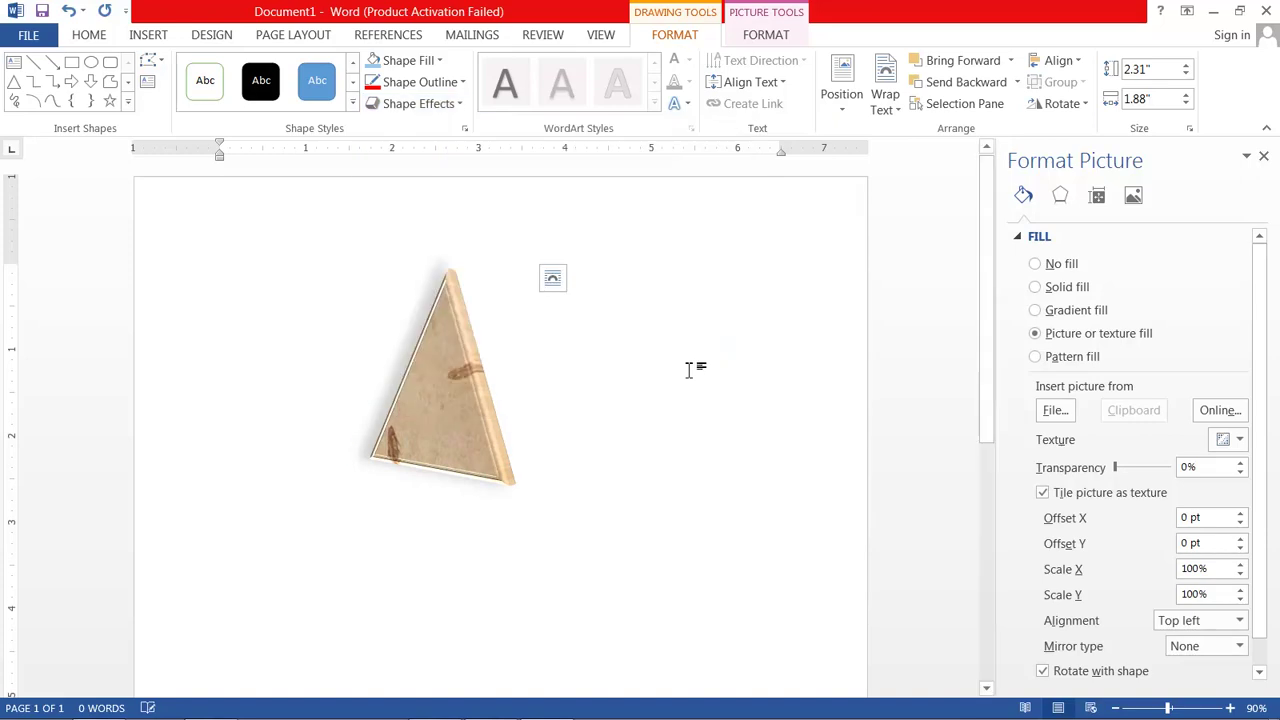
- Apply an outer shadow offset to the left of the triangle
{"action": "left_click", "coordinate": [461, 111]}
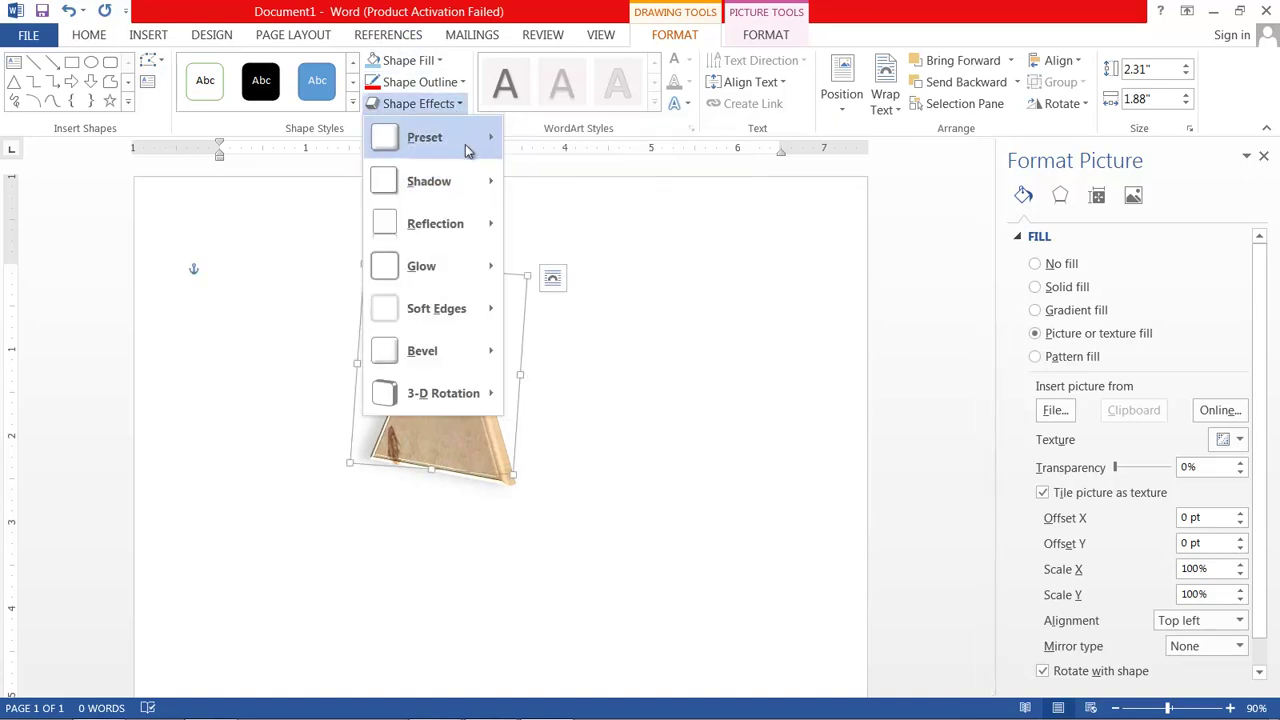
{"action": "mouse_move", "coordinate": [465, 145]}
{"action": "mouse_move", "coordinate": [465, 190]}
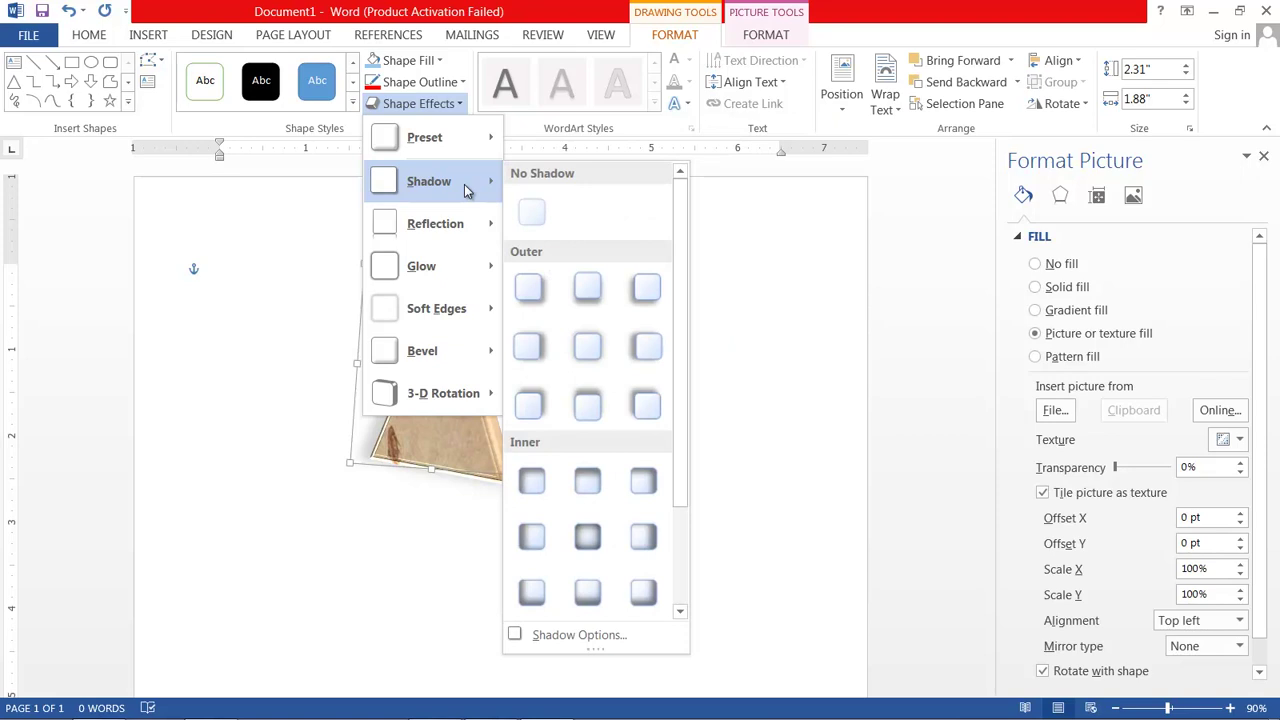
{"action": "left_click", "coordinate": [648, 340]}
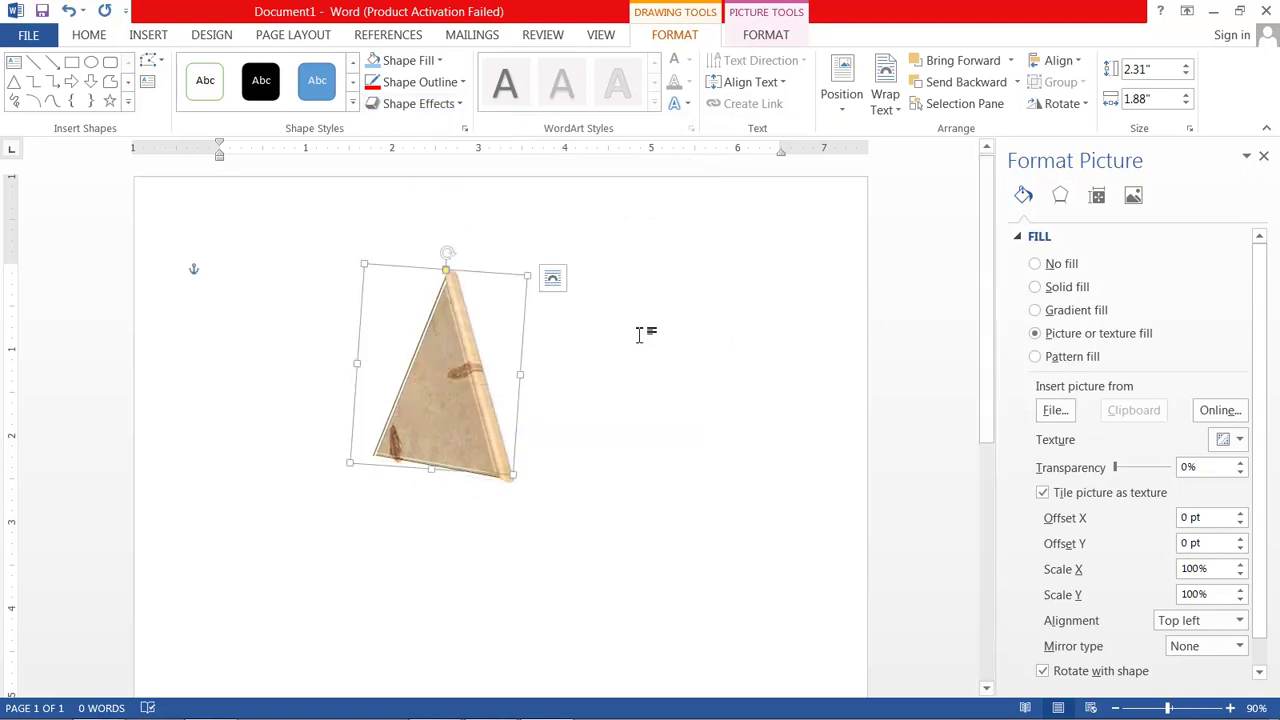
- Remove the 3-D preset effect from the triangle by choosing no preset
{"action": "left_click", "coordinate": [415, 82]}
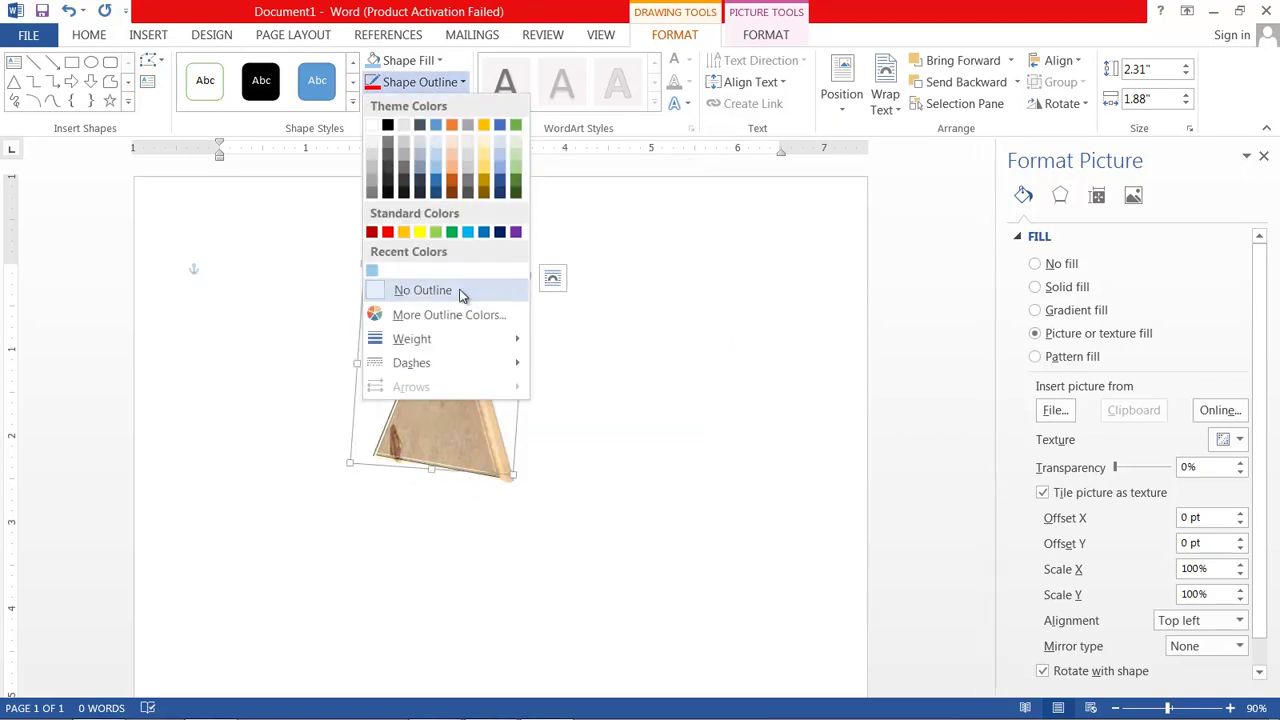
{"action": "key", "text": "Escape"}
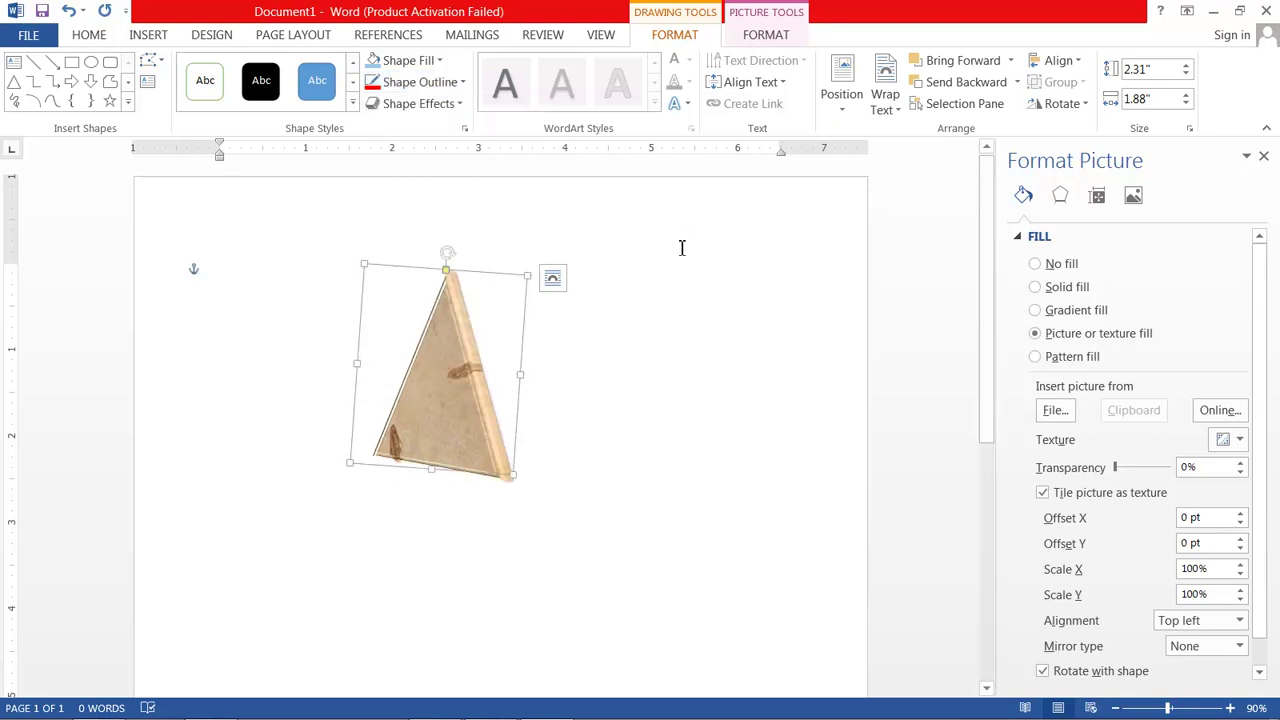
{"action": "left_click", "coordinate": [420, 104]}
{"action": "mouse_move", "coordinate": [447, 147]}
{"action": "left_click", "coordinate": [536, 171]}
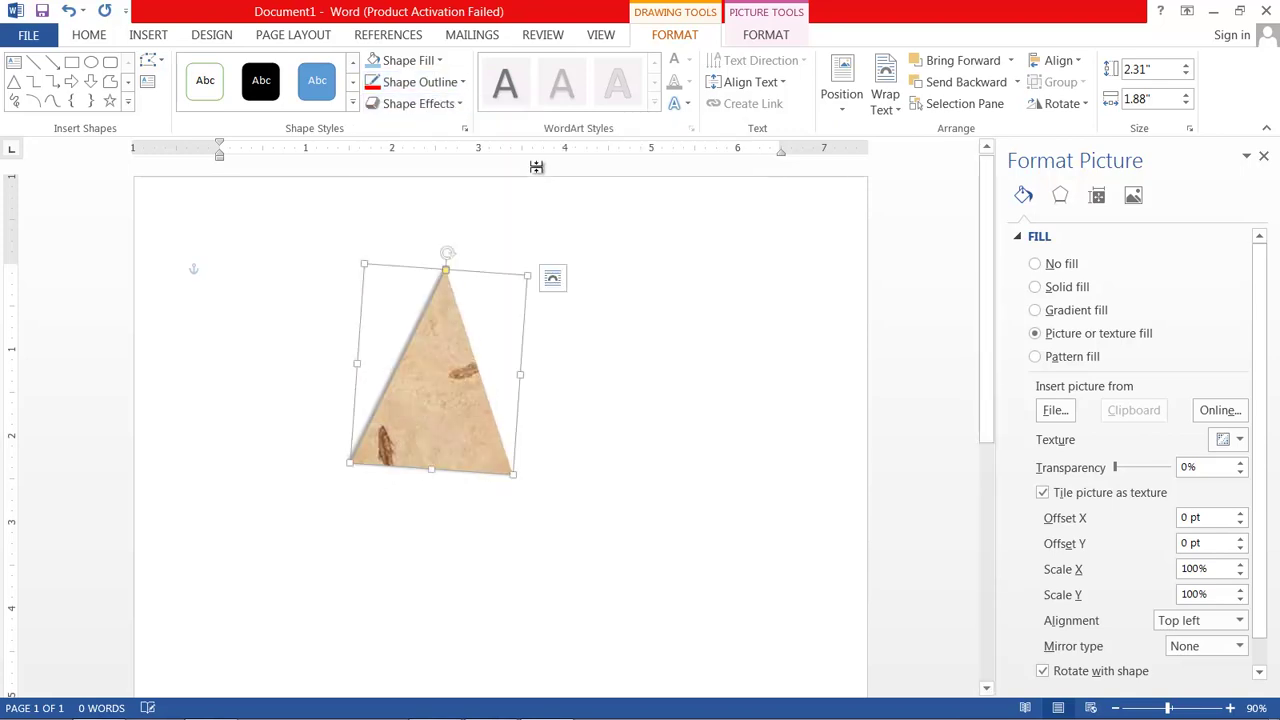
- Change the triangle's shadow to the outer one cast diagonally towards the upper right
{"action": "left_click", "coordinate": [460, 104]}
{"action": "mouse_move", "coordinate": [480, 187]}
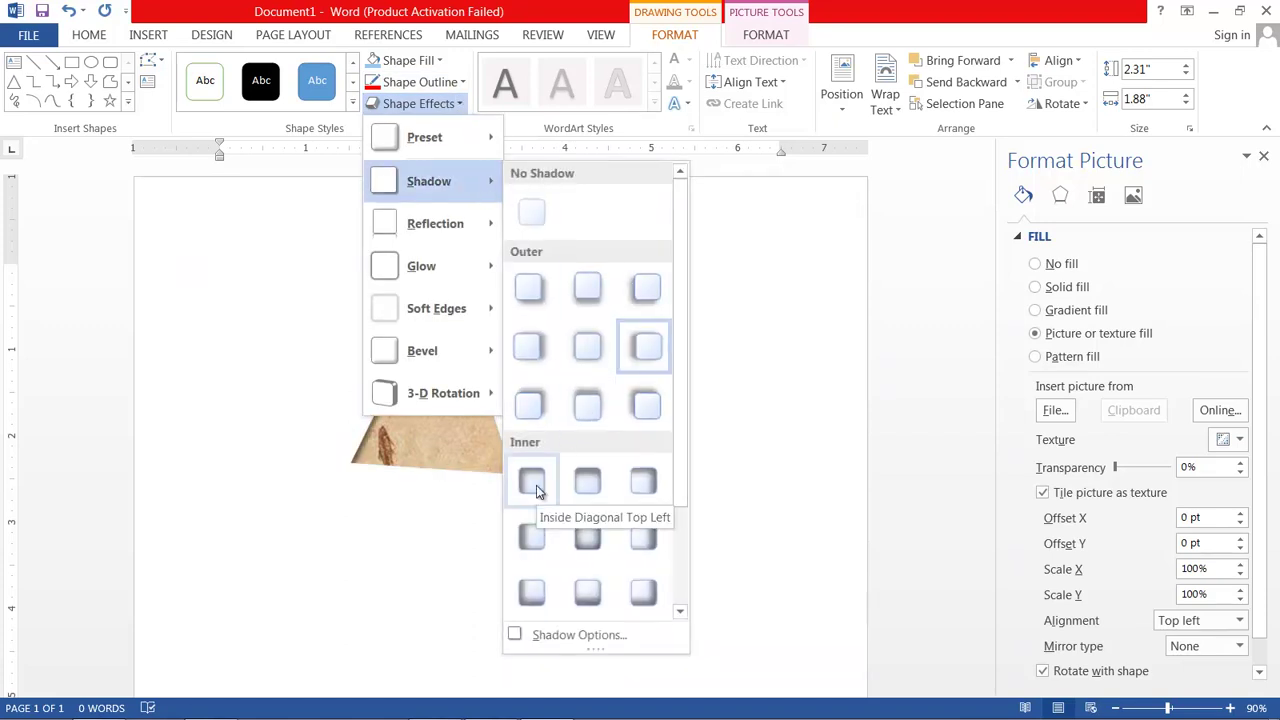
{"action": "left_click", "coordinate": [529, 412]}
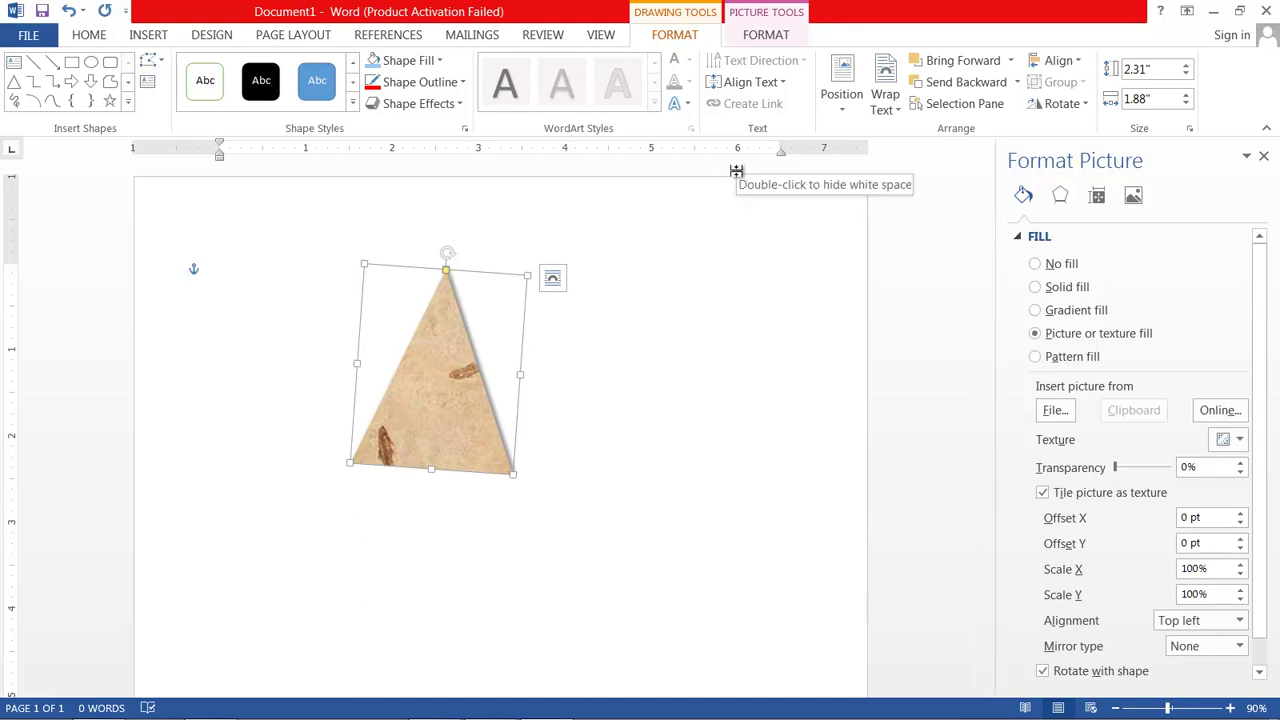
{"action": "left_click", "coordinate": [768, 35]}
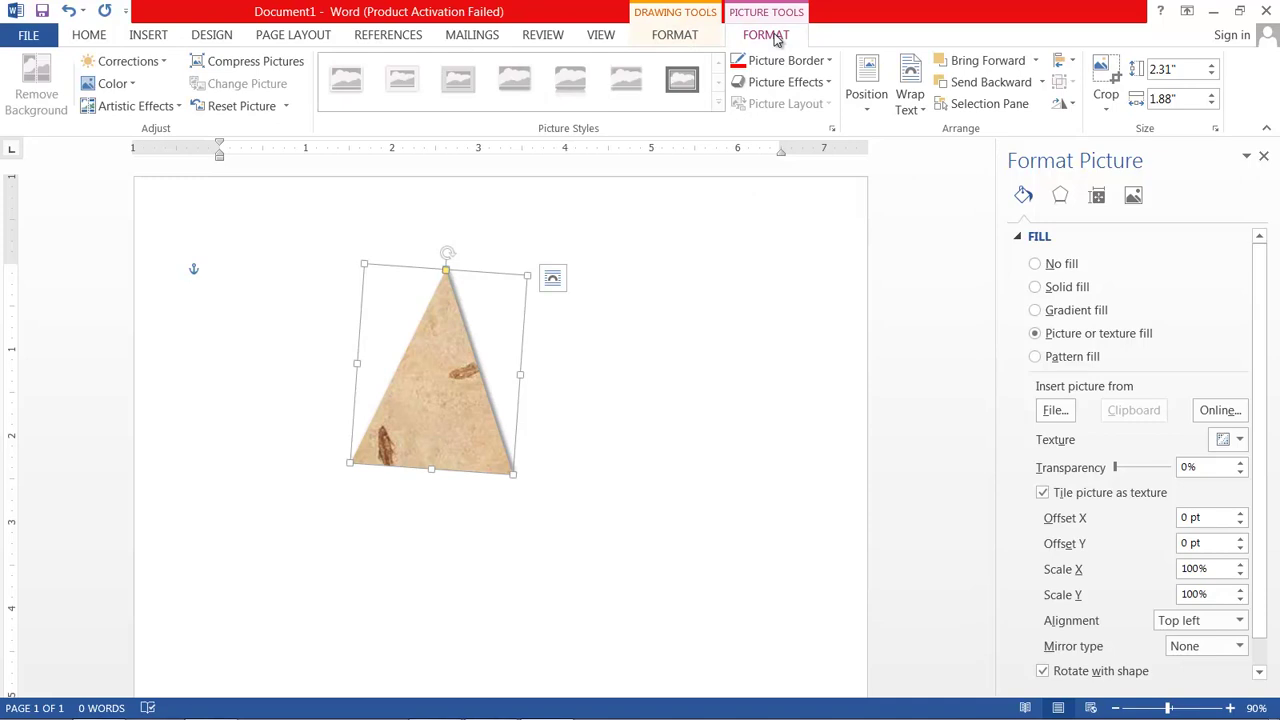
{"action": "left_click", "coordinate": [688, 38]}
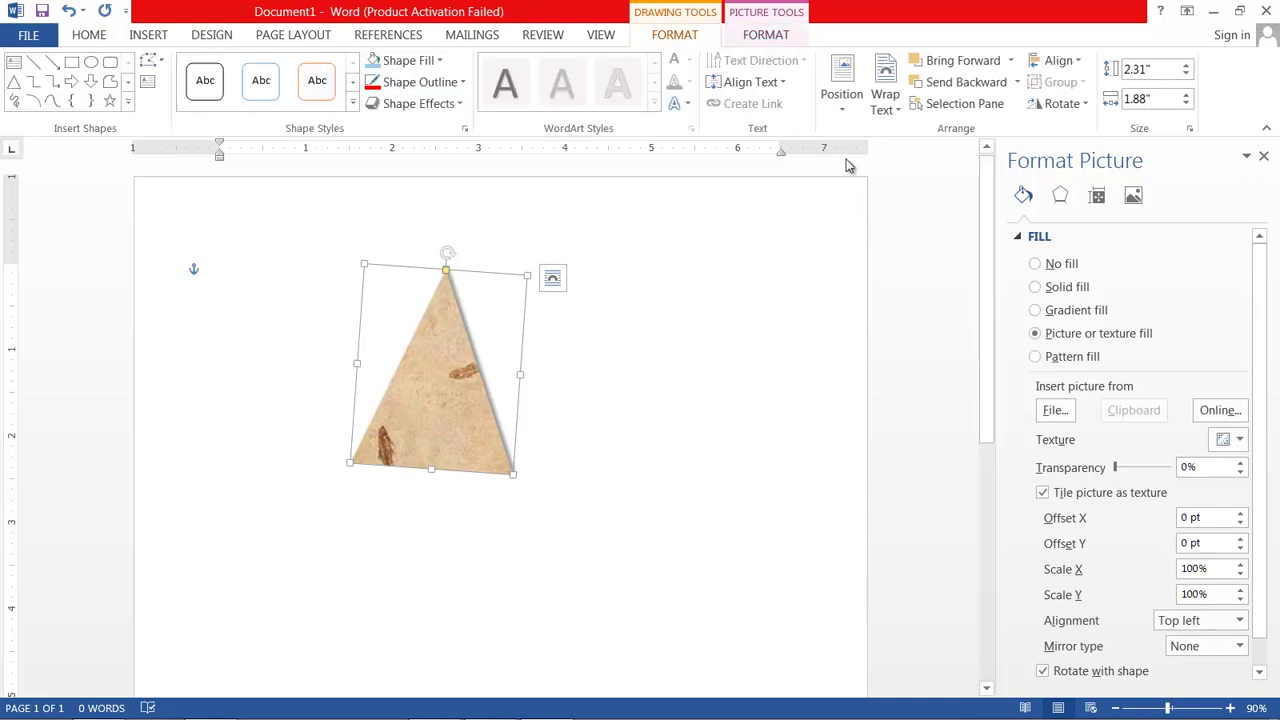
{"action": "left_click", "coordinate": [455, 104]}
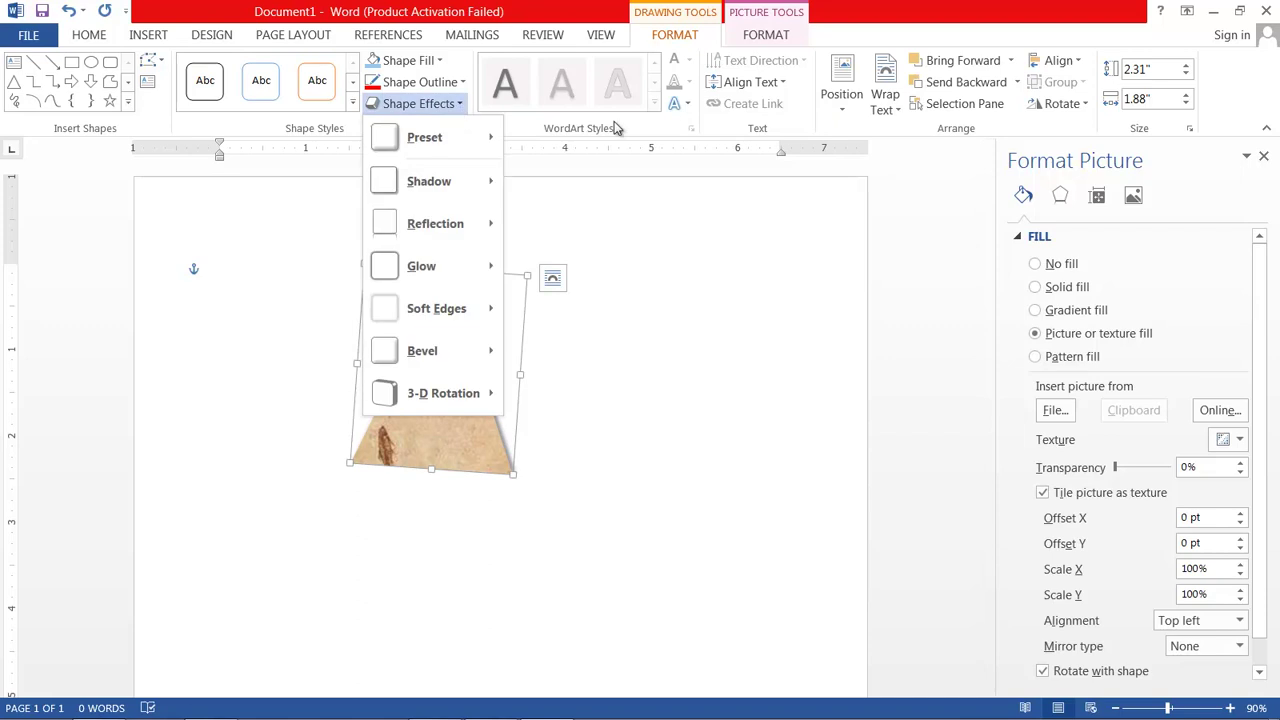
{"action": "left_click", "coordinate": [650, 110]}
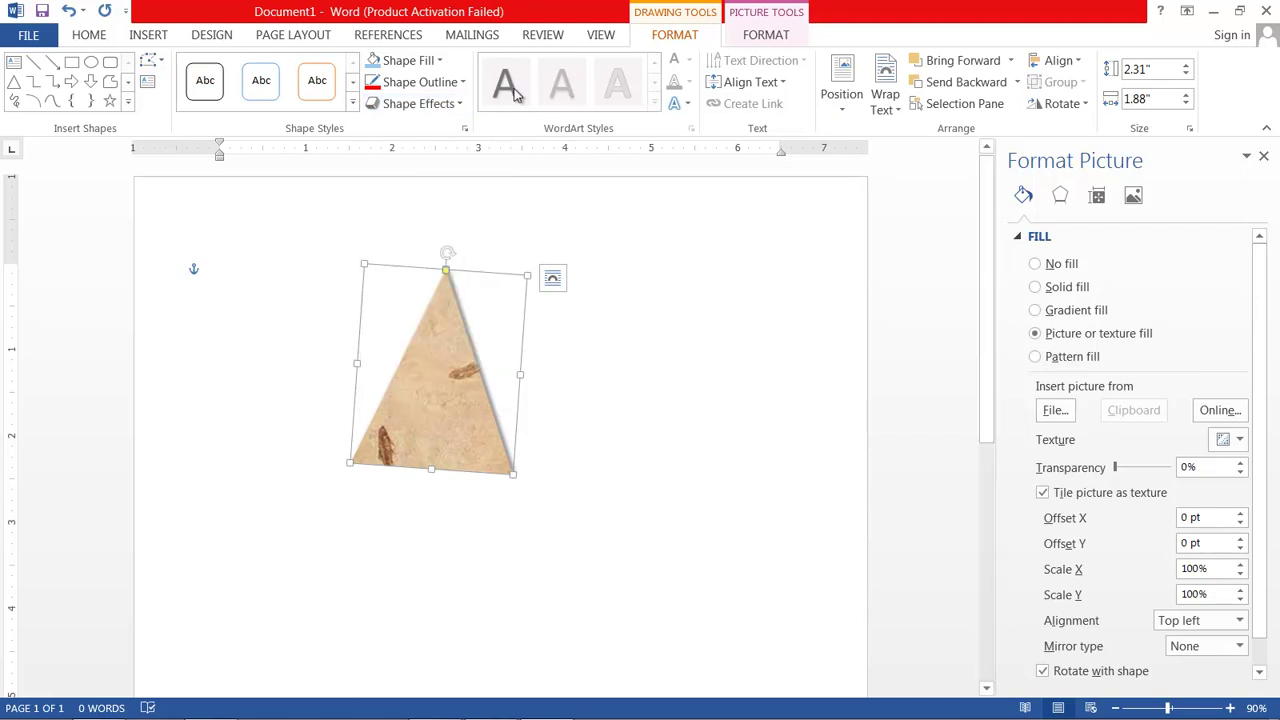
- Customise the triangle's shadow with 30% transparency, 104% size, 10 pt blur, 140° angle and 10 pt distance in the detailed shadow options
{"action": "left_click", "coordinate": [458, 108]}
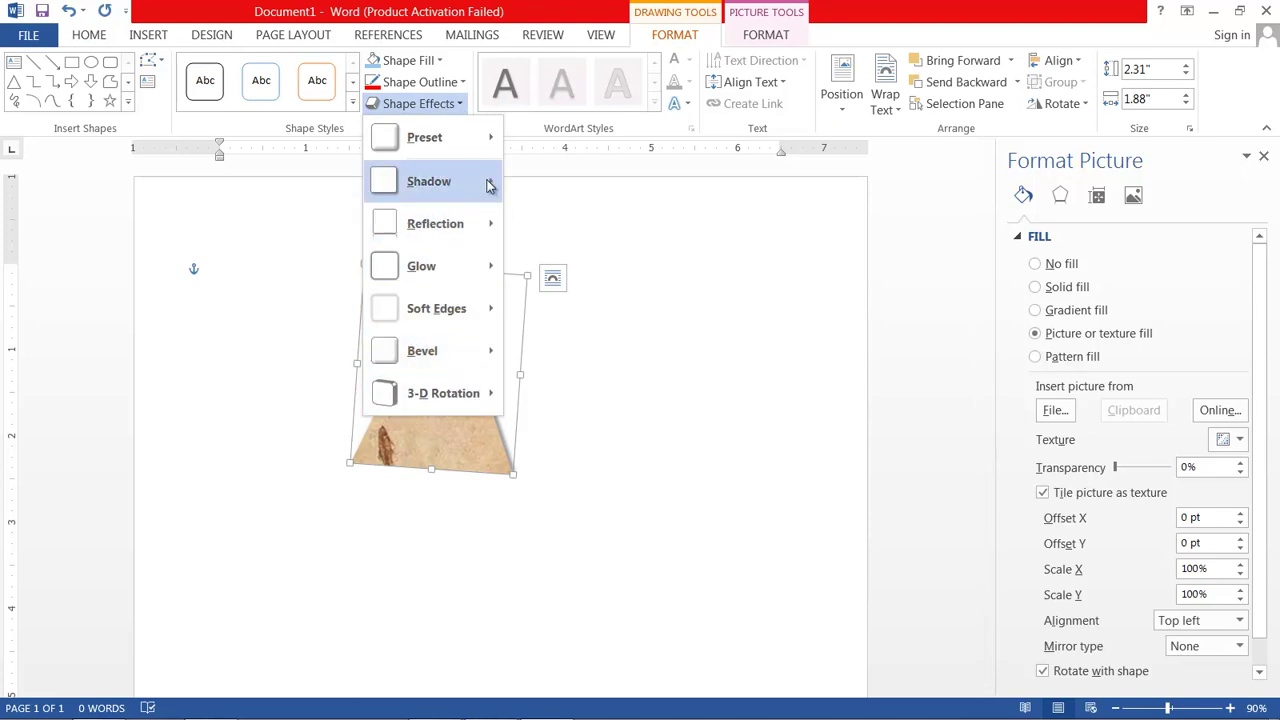
{"action": "mouse_move", "coordinate": [486, 181]}
{"action": "left_click", "coordinate": [588, 640]}
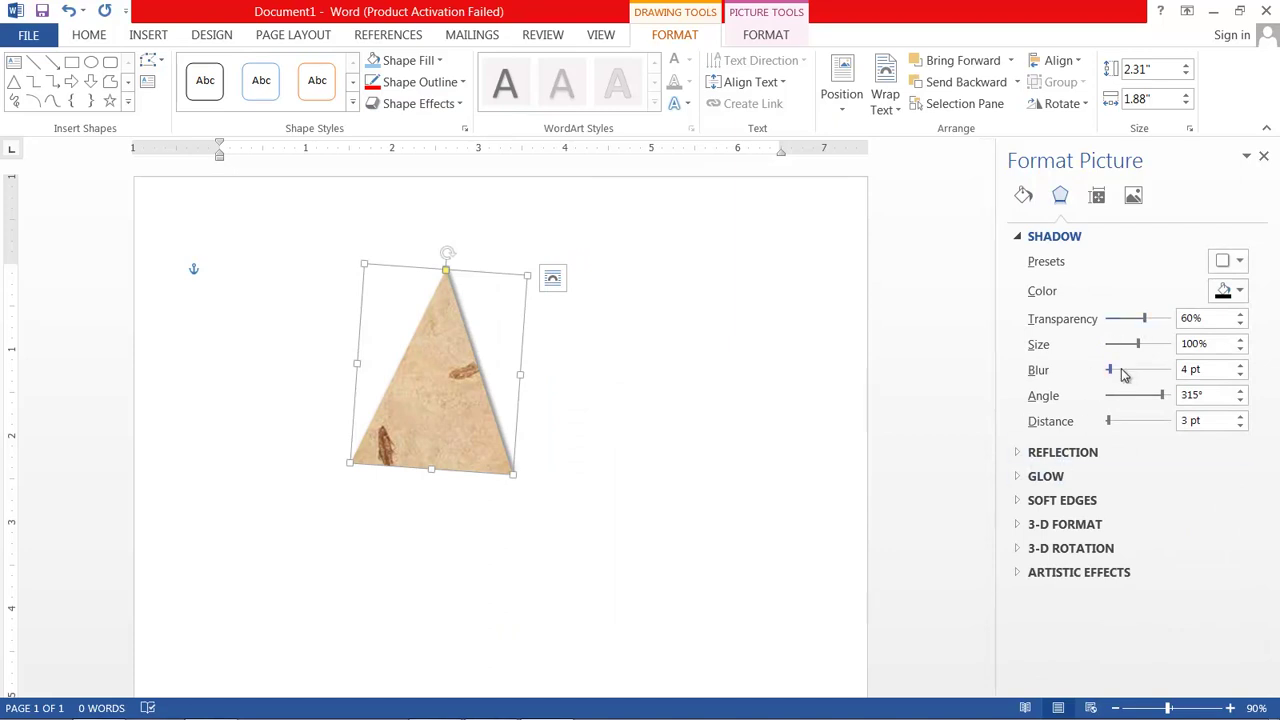
{"action": "left_click_drag", "start_coordinate": [1142, 322], "coordinate": [1115, 372]}
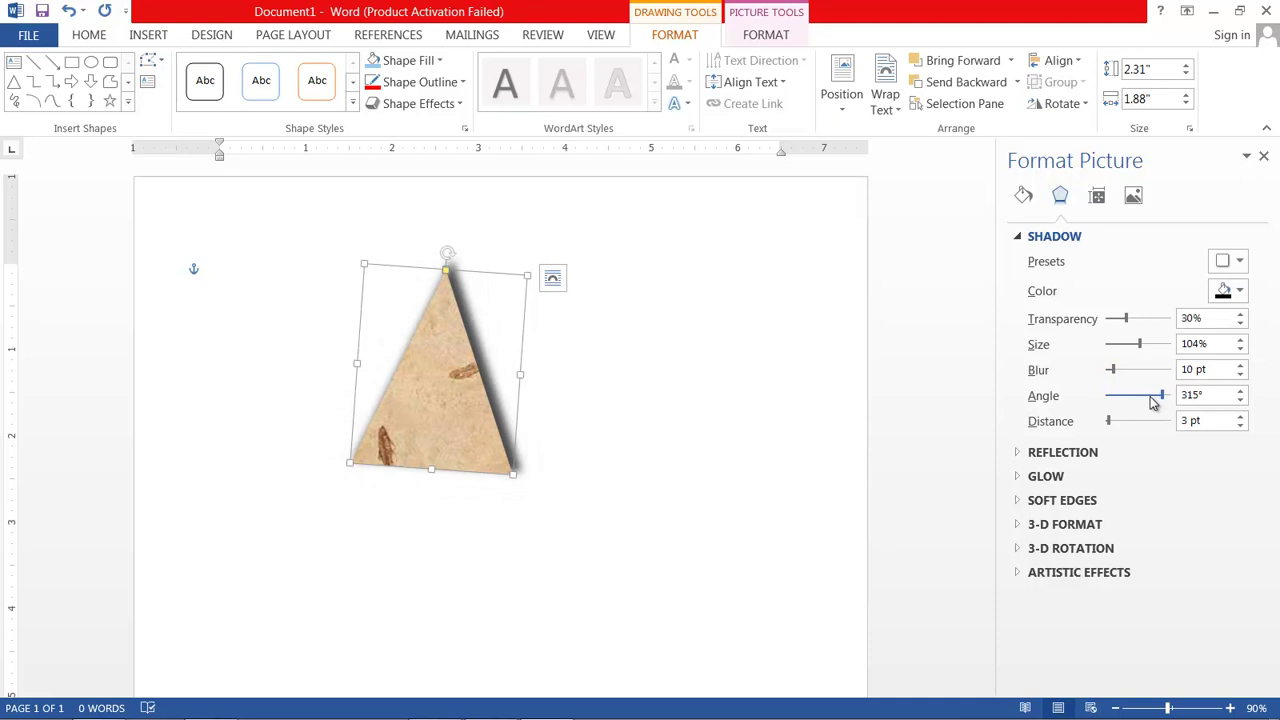
{"action": "left_click", "coordinate": [1147, 400]}
{"action": "left_click_drag", "start_coordinate": [1150, 398], "coordinate": [1115, 426]}
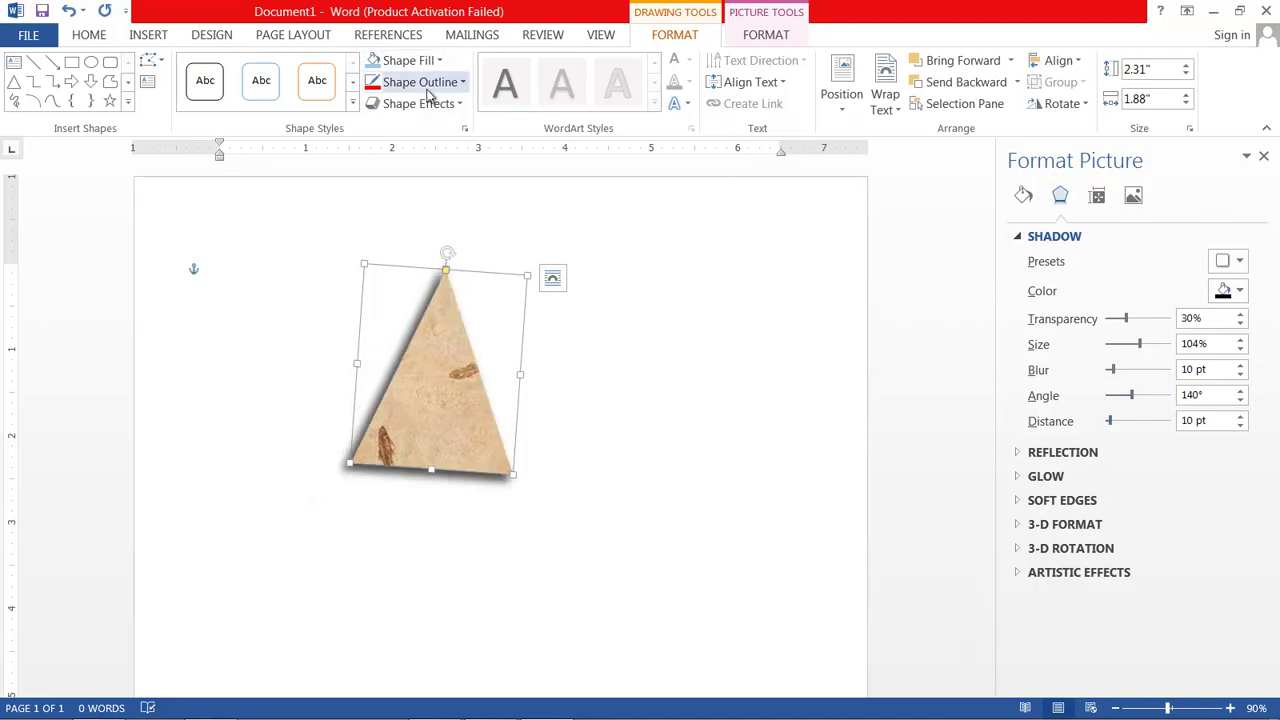
- Remove the shadow from the triangle by choosing no shadow
{"action": "left_click", "coordinate": [455, 106]}
{"action": "mouse_move", "coordinate": [481, 188]}
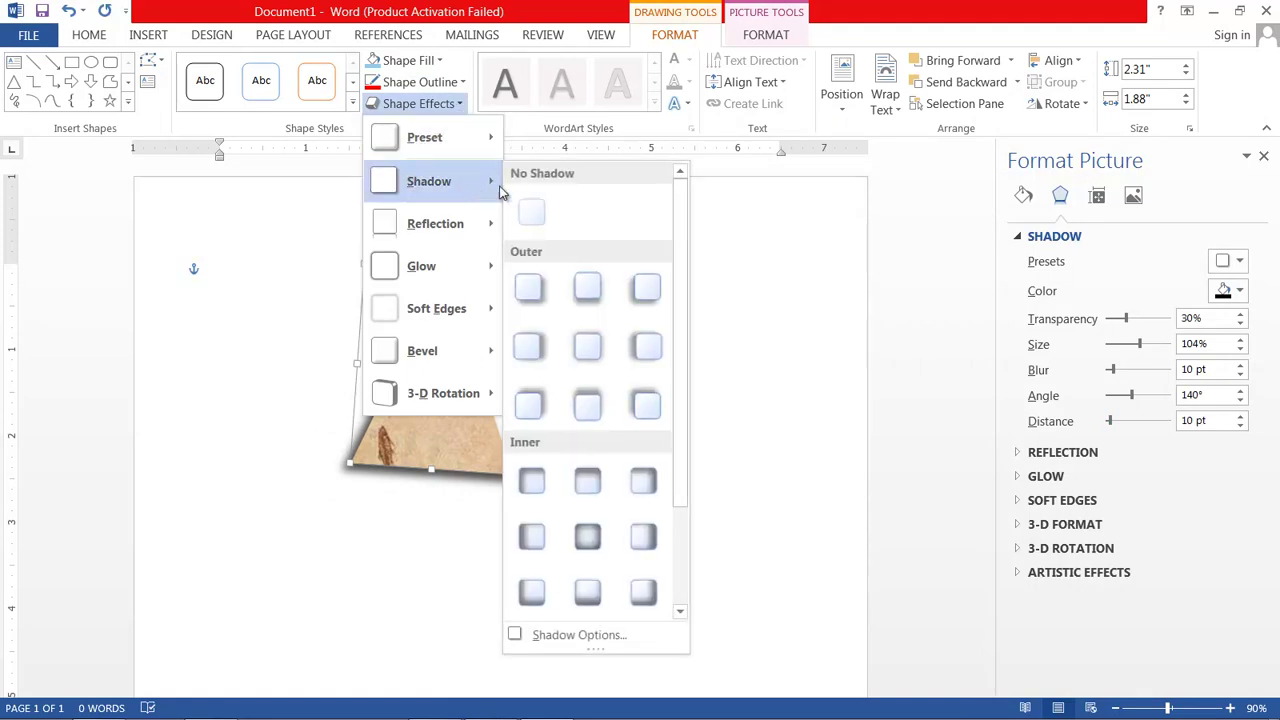
{"action": "left_click", "coordinate": [525, 219]}
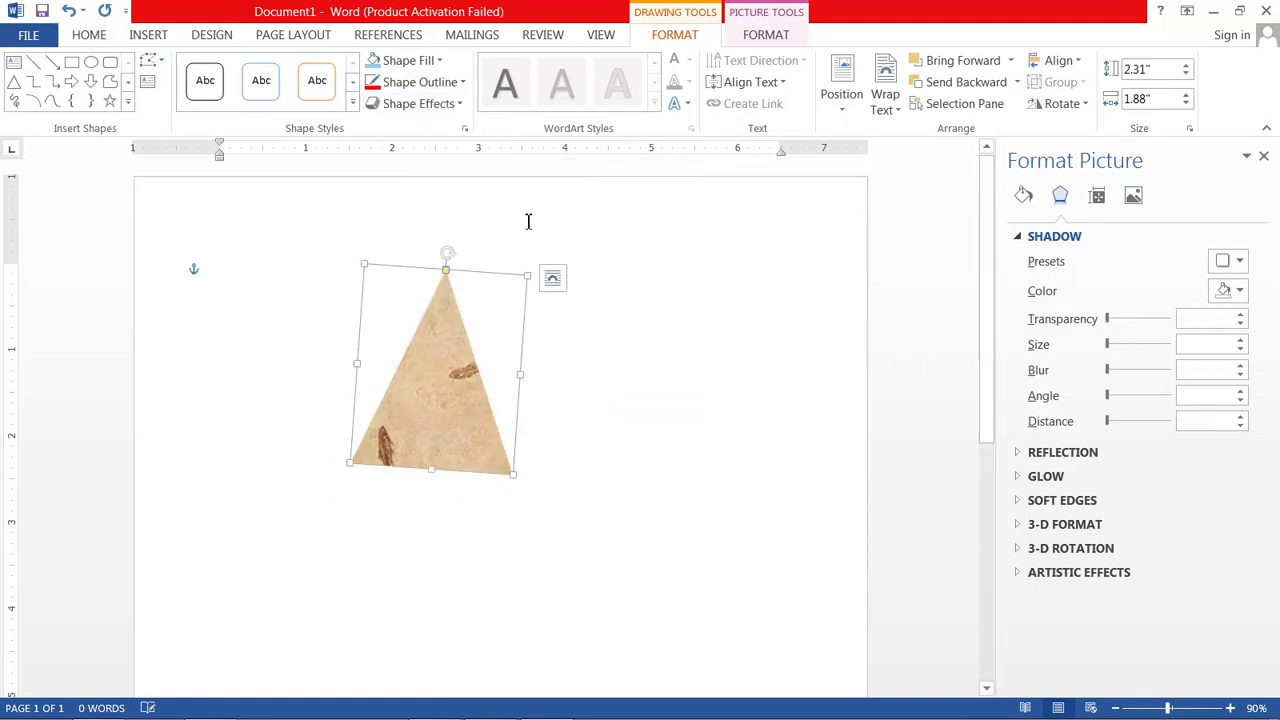
- Apply a full reflection that touches the base of the triangle
{"action": "left_click", "coordinate": [455, 105]}
{"action": "mouse_move", "coordinate": [463, 228]}
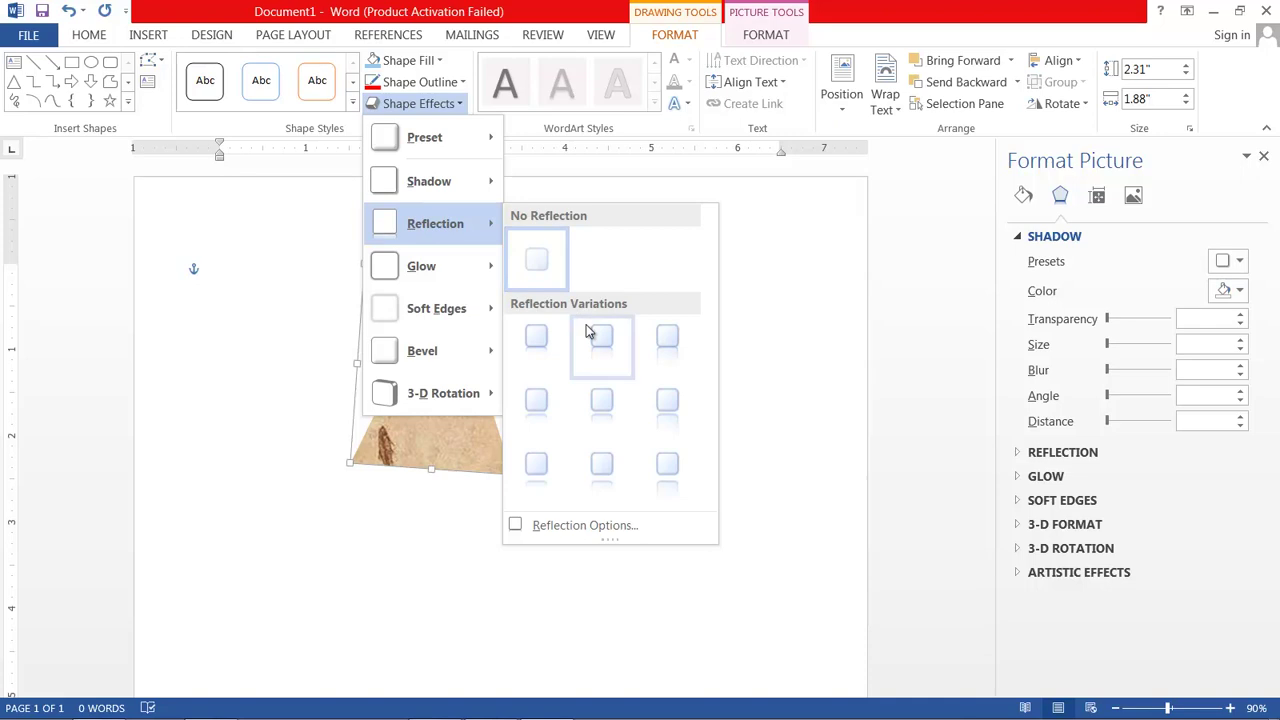
{"action": "left_click", "coordinate": [671, 353]}
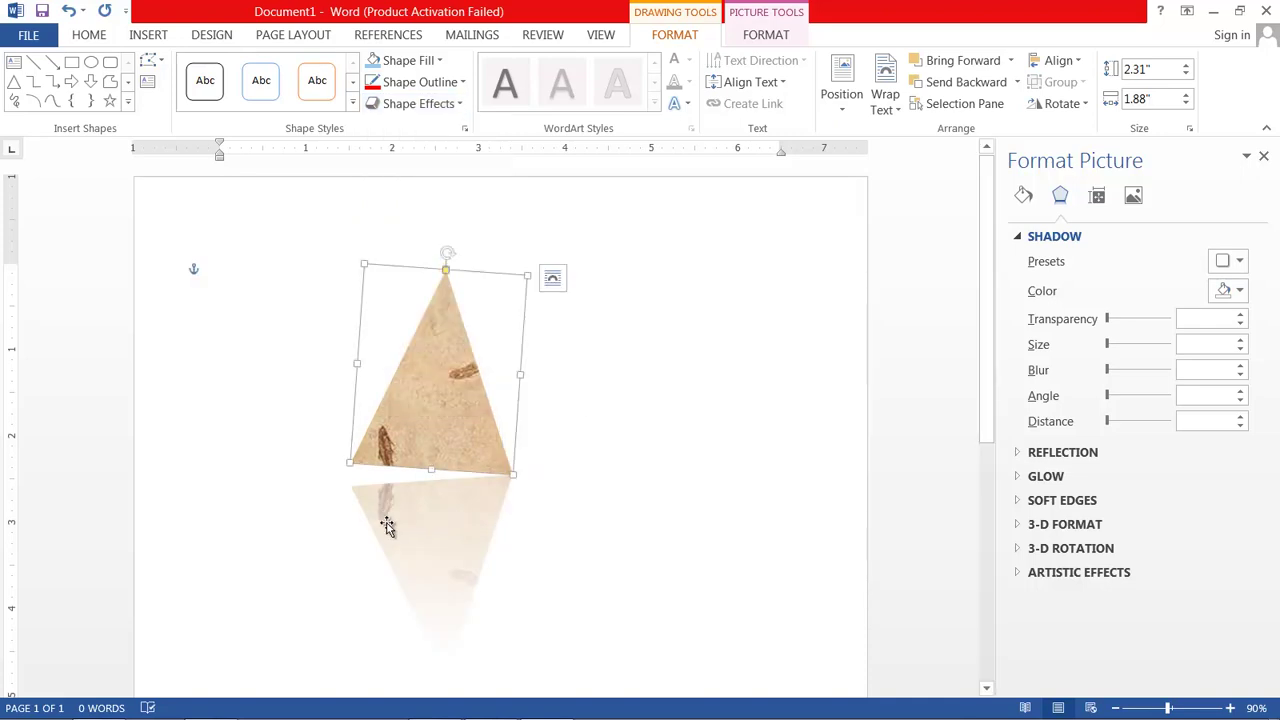
- Apply a Cross bevel effect to the triangle
{"action": "left_click", "coordinate": [457, 104]}
{"action": "mouse_move", "coordinate": [447, 368]}
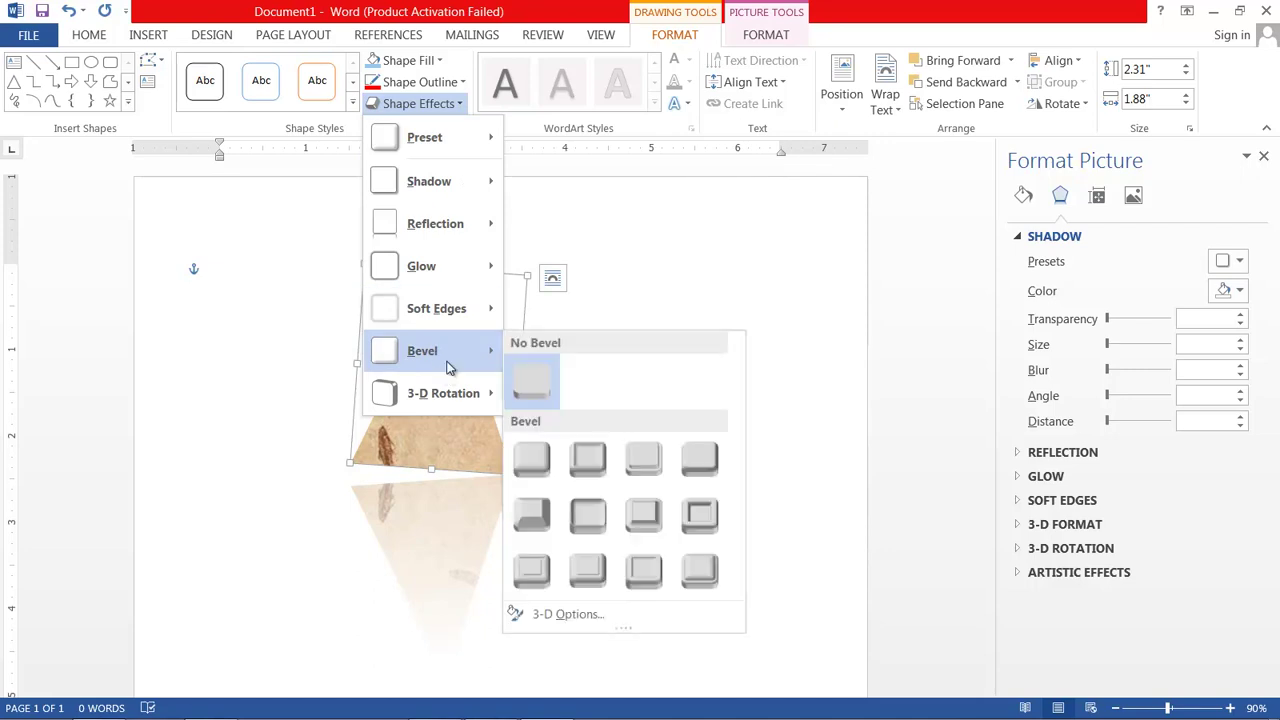
{"action": "left_click", "coordinate": [641, 459]}
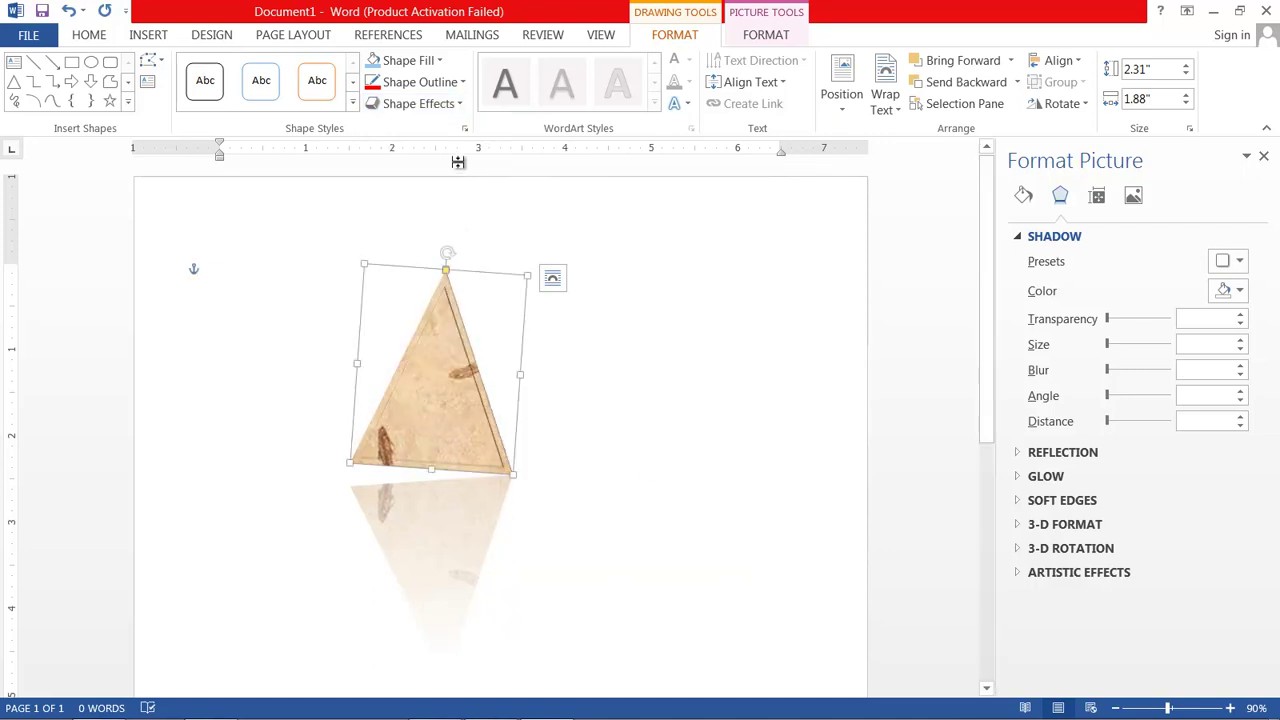
- Open the detailed 3-D rotation options for the triangle
{"action": "left_click", "coordinate": [457, 104]}
{"action": "mouse_move", "coordinate": [470, 393]}
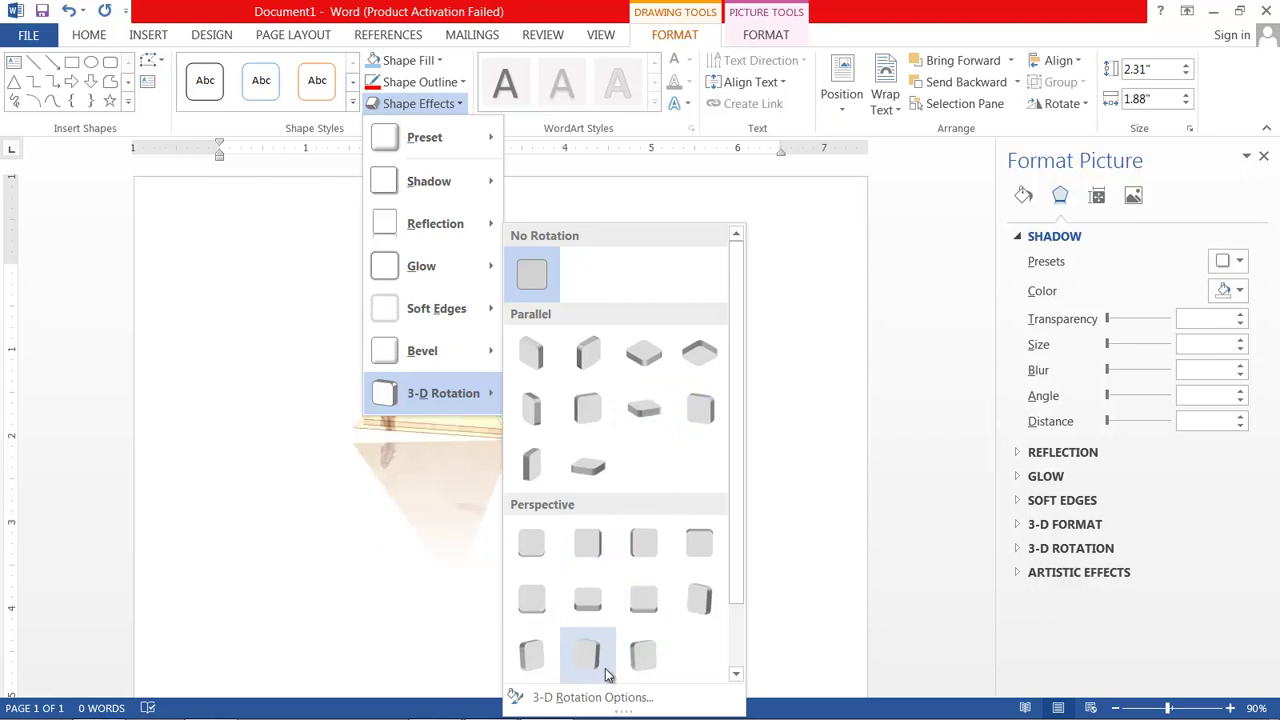
{"action": "left_click", "coordinate": [566, 698]}
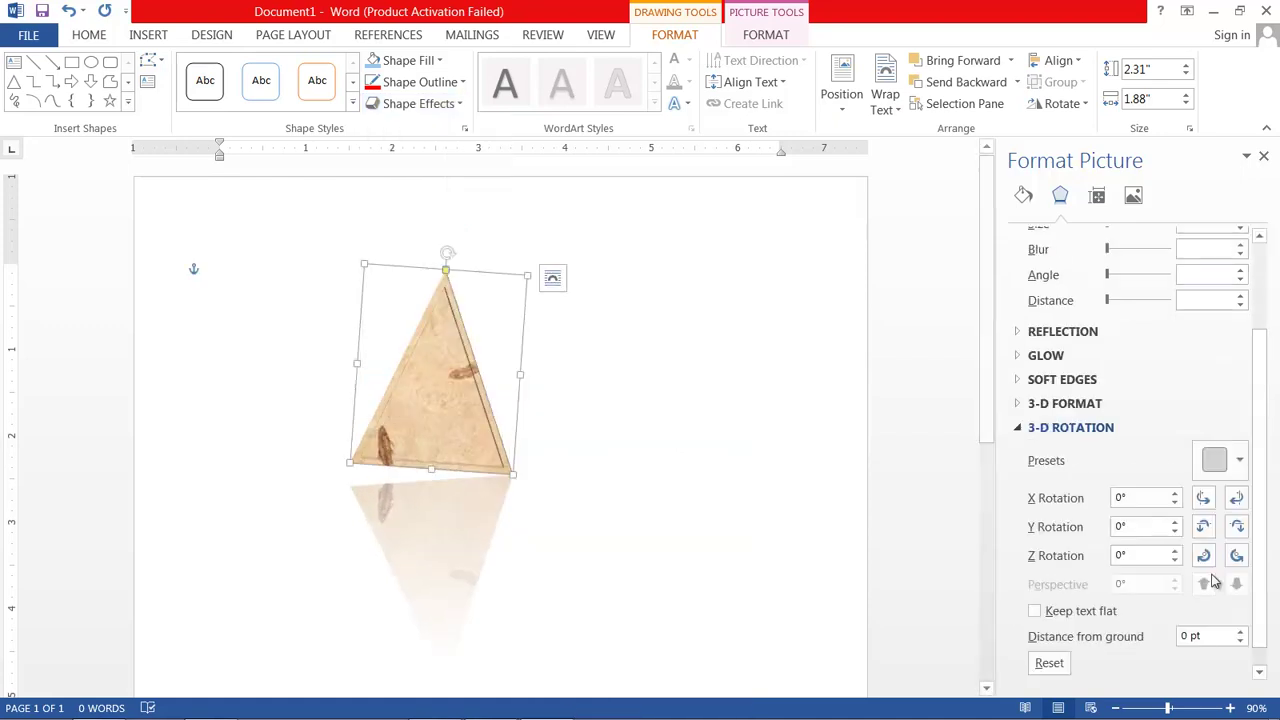
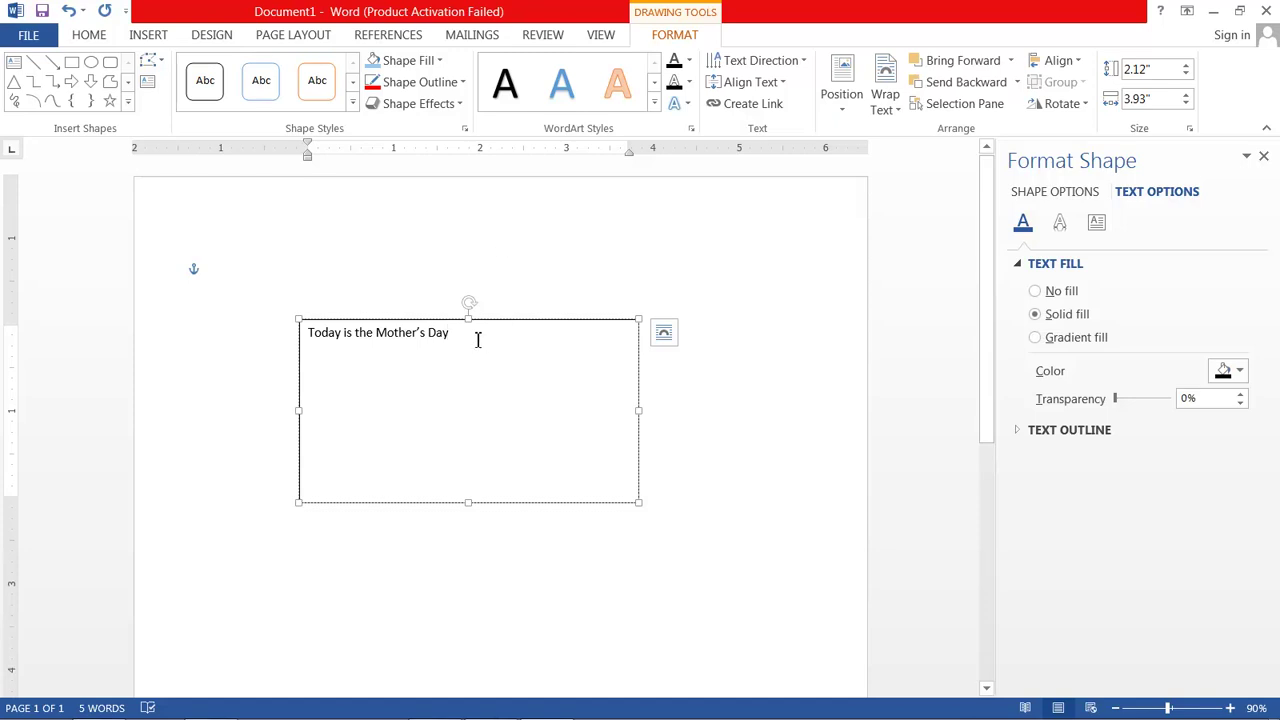
- Enlarge the sentence "Today is the Mother's Day" in the text box to font size 24
{"action": "left_click_drag", "start_coordinate": [477, 340], "coordinate": [306, 335]}
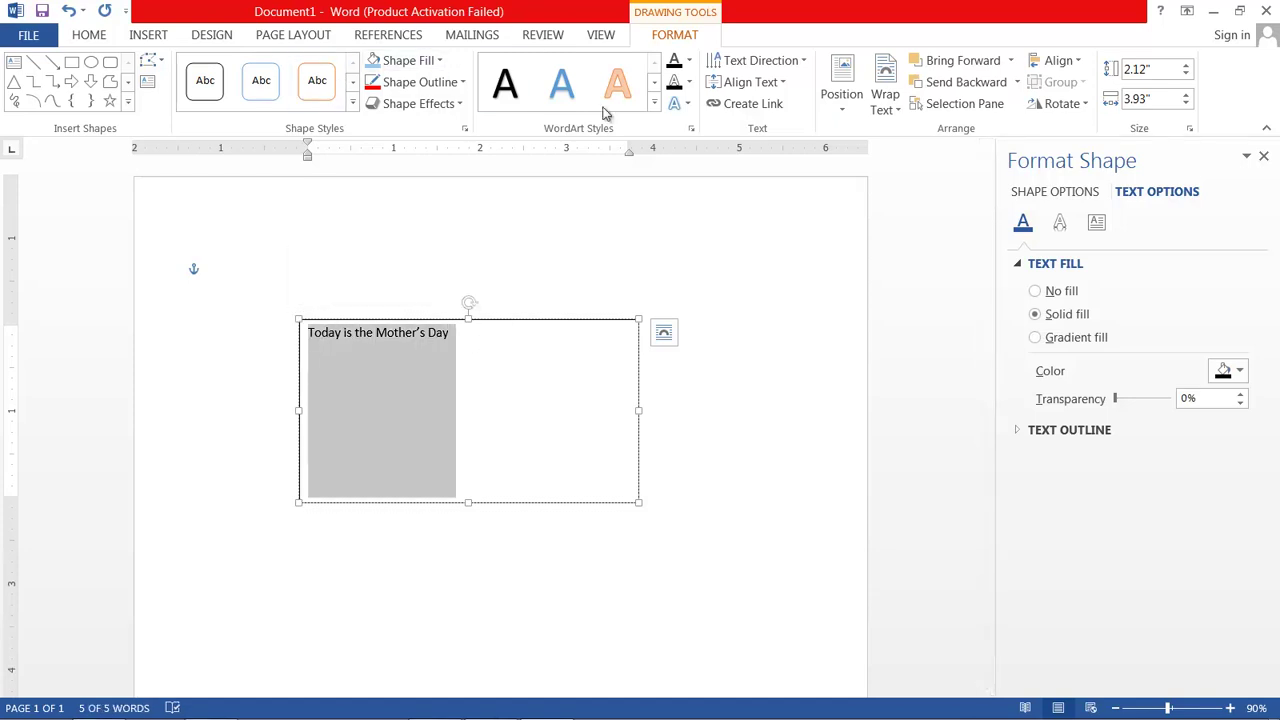
{"action": "left_click", "coordinate": [89, 35]}
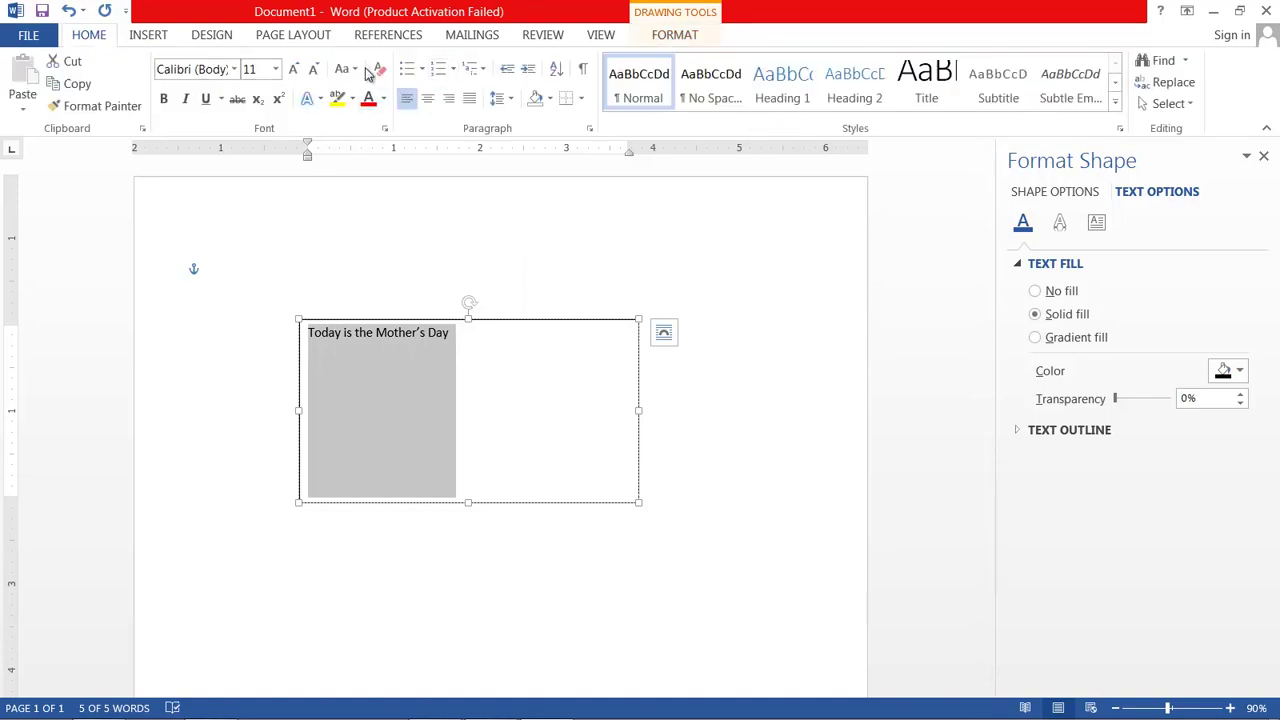
{"action": "left_click", "coordinate": [314, 72]}
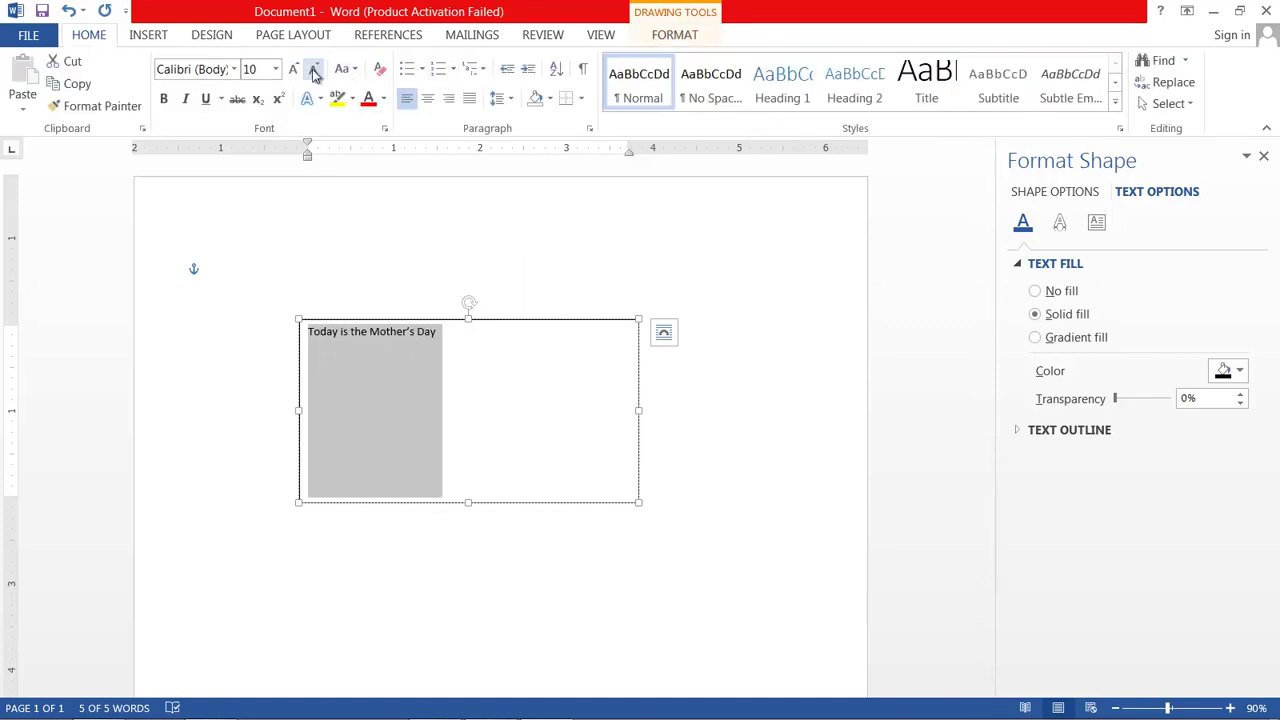
{"action": "left_click", "coordinate": [295, 71]}
{"action": "left_click", "coordinate": [296, 72]}
{"action": "left_click", "coordinate": [296, 72]}
{"action": "left_click", "coordinate": [296, 72]}
{"action": "left_click", "coordinate": [296, 72]}
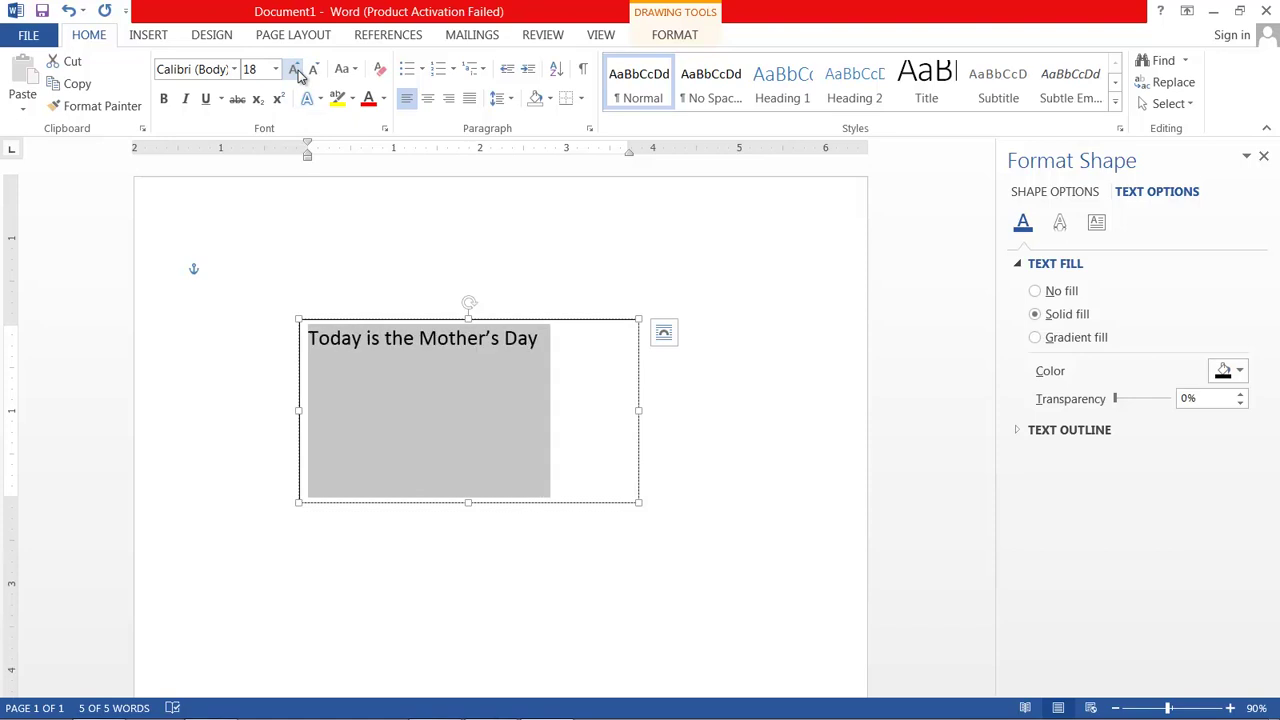
{"action": "left_click", "coordinate": [296, 72]}
{"action": "left_click", "coordinate": [296, 72]}
{"action": "left_click", "coordinate": [296, 72]}
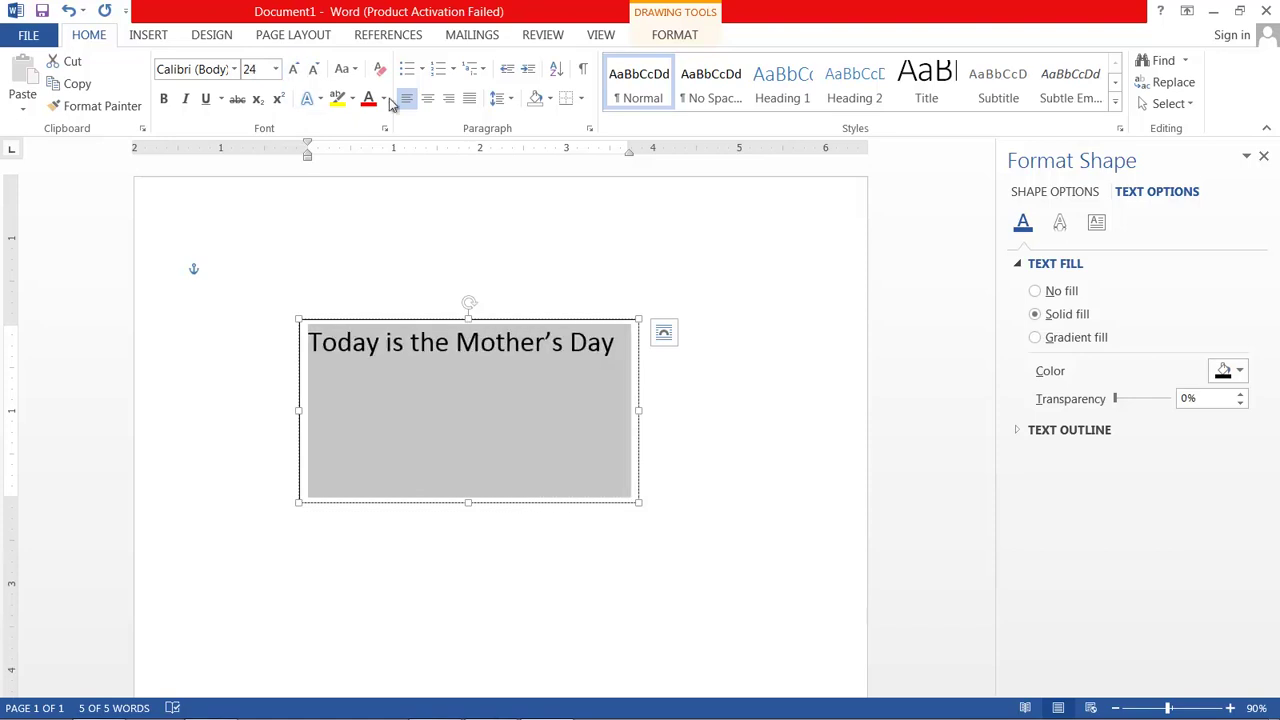
- Try the middle and bottom vertical alignments for the text box's sentence and settle on the middle alignment
{"action": "left_click", "coordinate": [677, 37]}
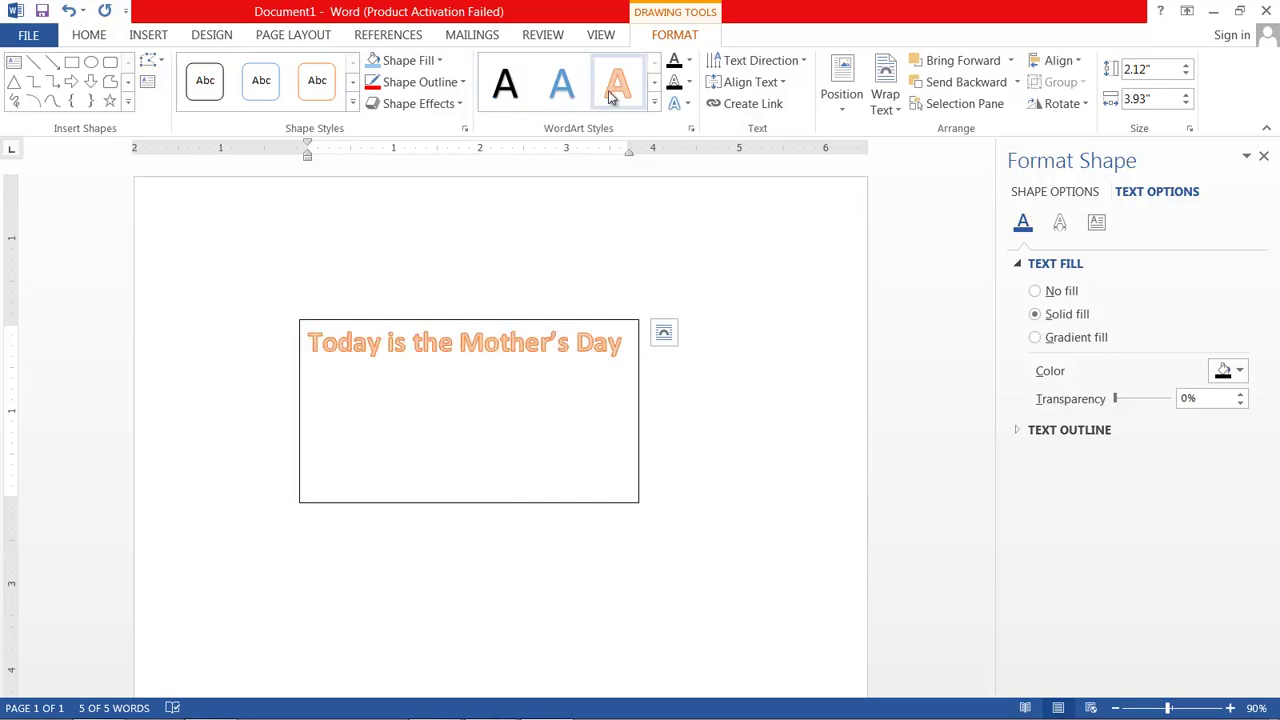
{"action": "left_click", "coordinate": [782, 84]}
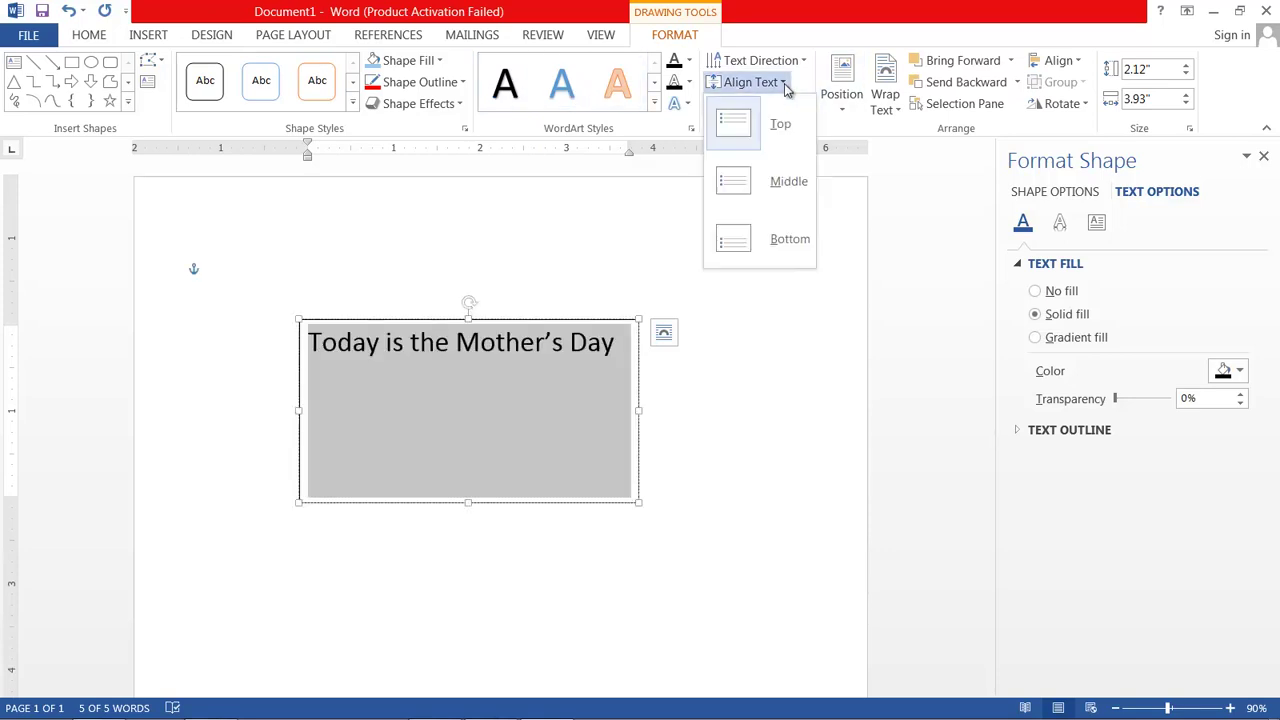
{"action": "left_click", "coordinate": [801, 178]}
{"action": "left_click", "coordinate": [785, 83]}
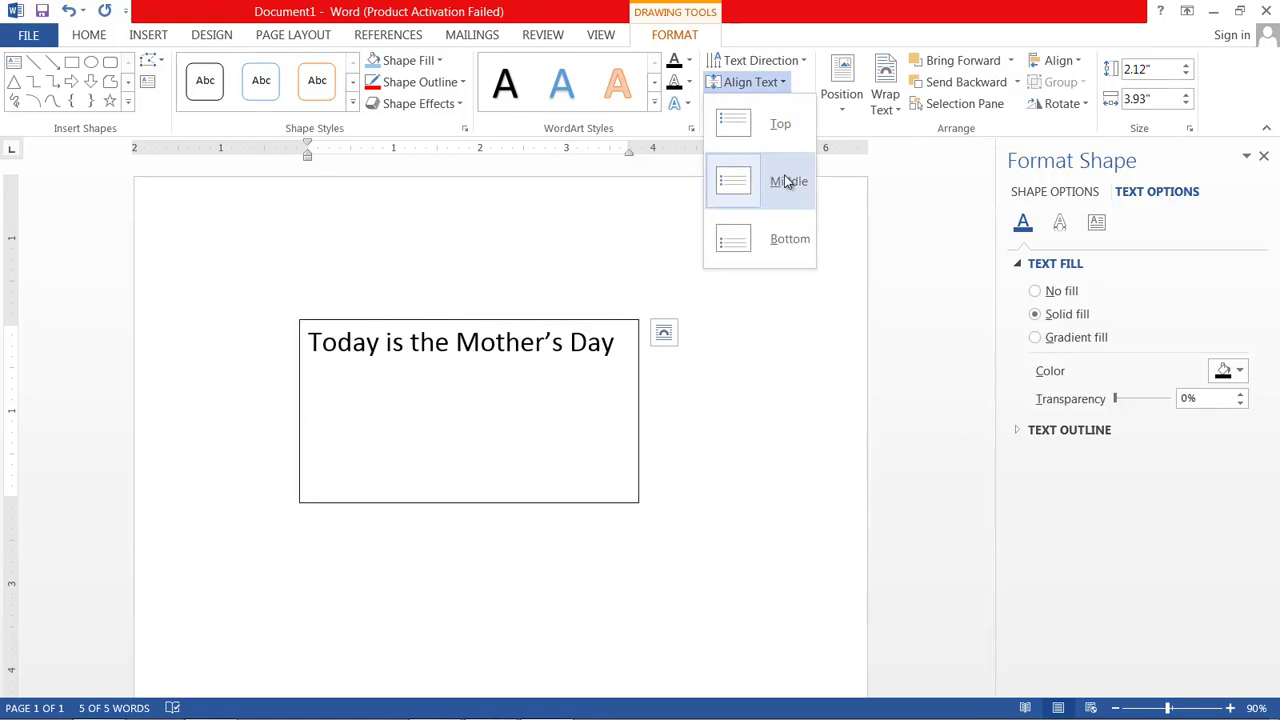
{"action": "left_click", "coordinate": [790, 239]}
{"action": "left_click", "coordinate": [764, 84]}
{"action": "left_click", "coordinate": [782, 186]}
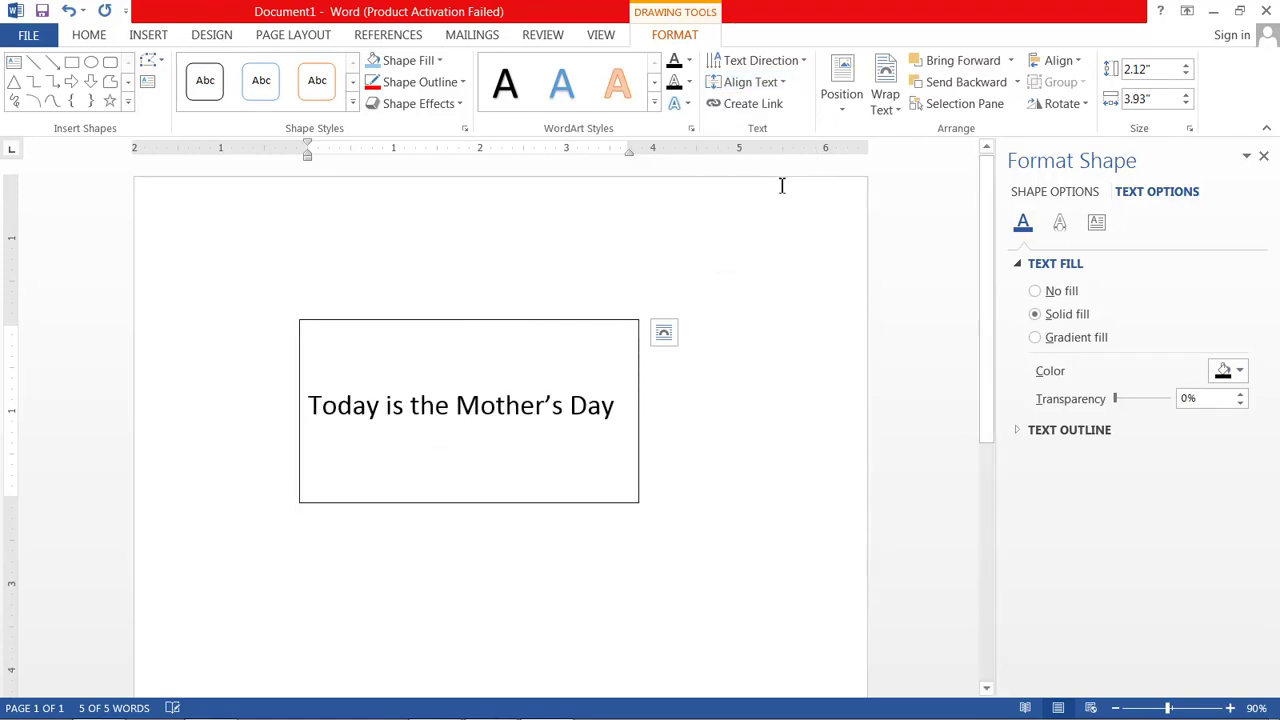
- Try rotating the text box's sentence by 90° and 270°, and return it to horizontal
{"action": "left_click", "coordinate": [806, 61]}
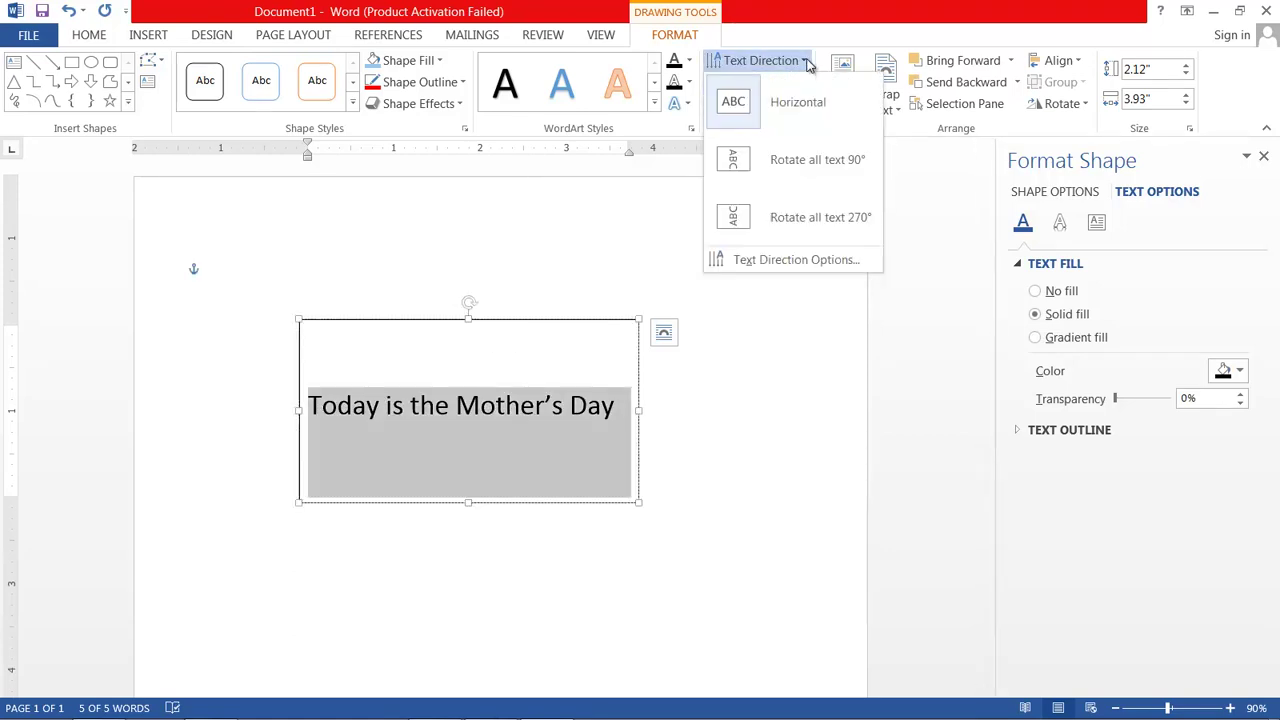
{"action": "left_click", "coordinate": [800, 167]}
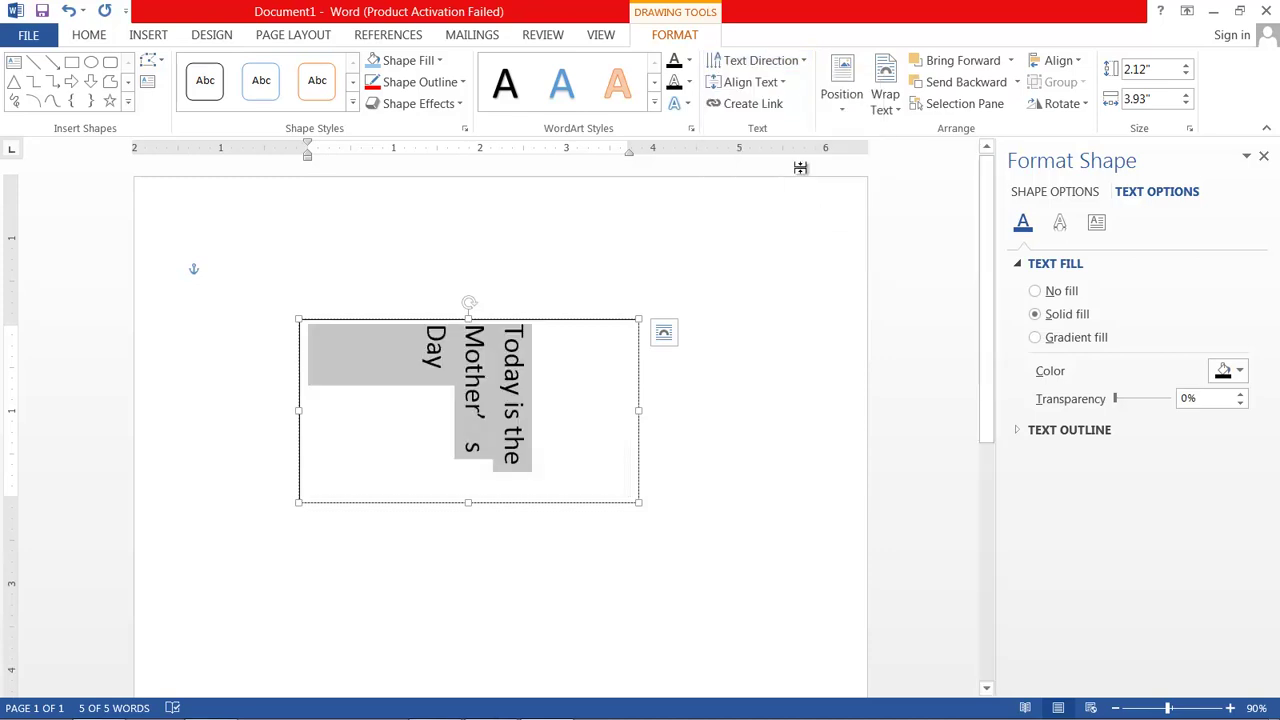
{"action": "left_click", "coordinate": [790, 61]}
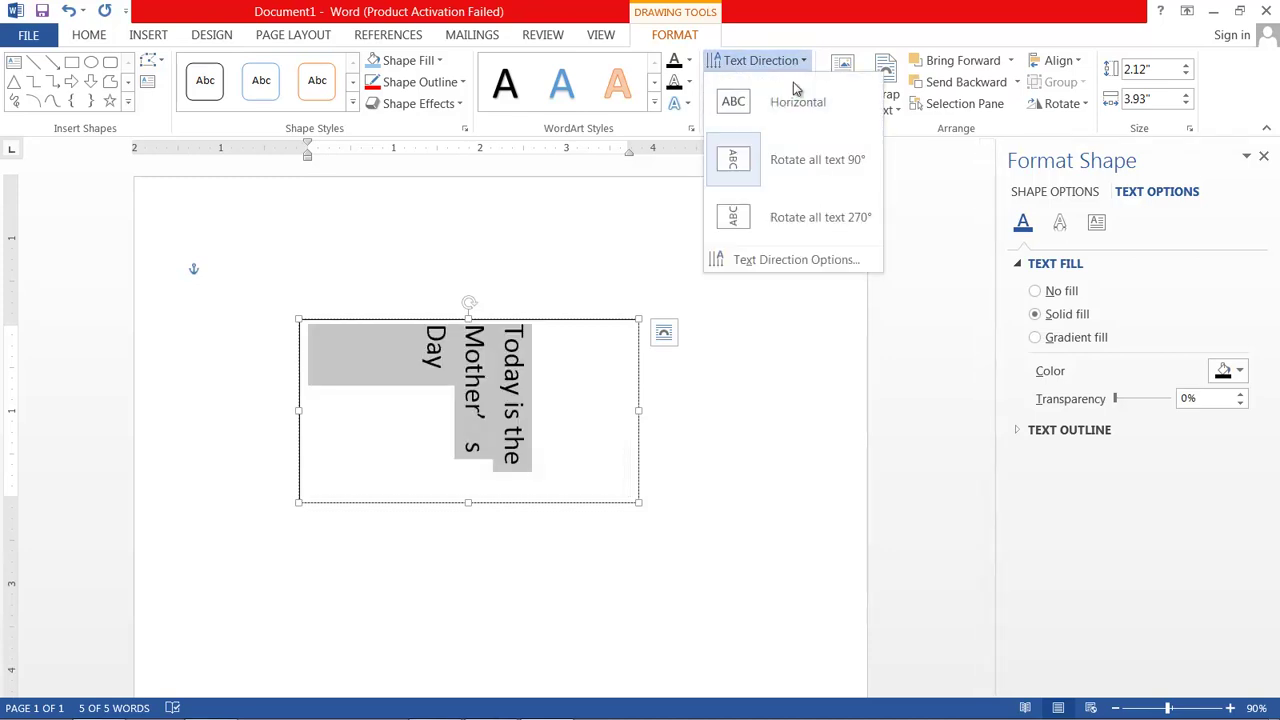
{"action": "left_click", "coordinate": [808, 215]}
{"action": "left_click", "coordinate": [790, 61]}
{"action": "left_click", "coordinate": [800, 108]}
- Rotate the sentence by 90° through the detailed text direction options, and restore the horizontal direction
{"action": "left_click", "coordinate": [794, 63]}
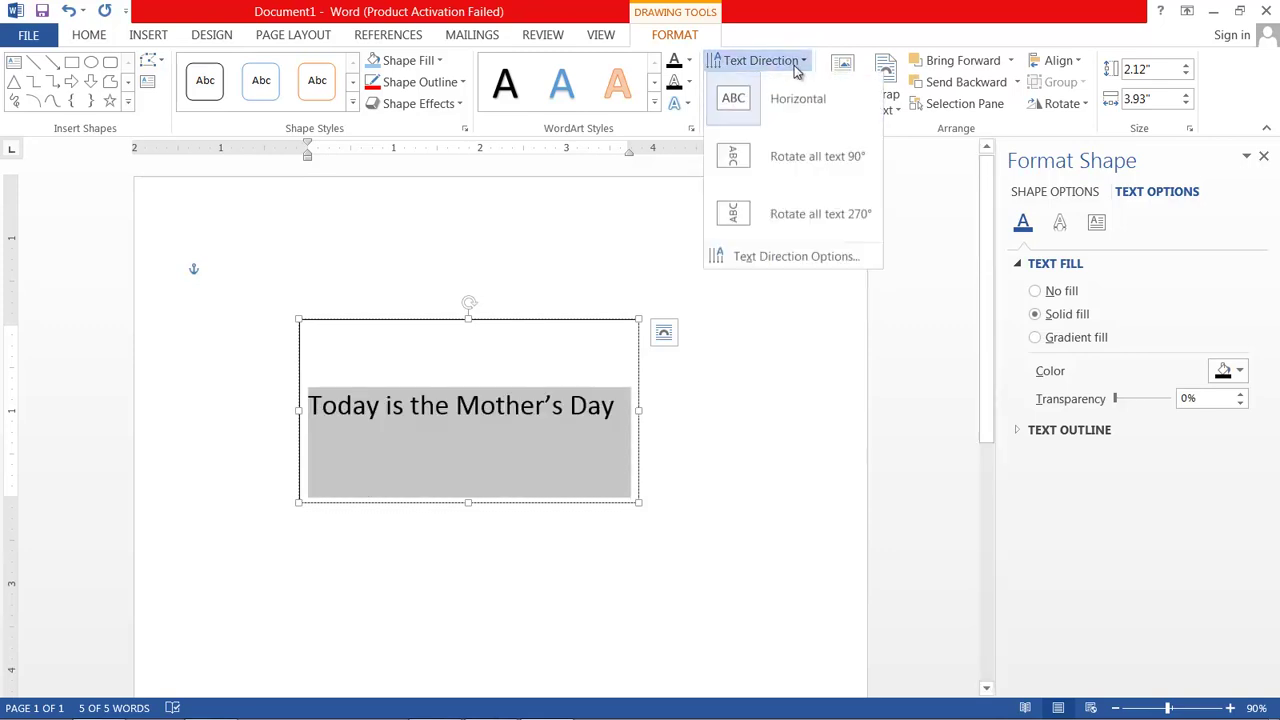
{"action": "left_click", "coordinate": [804, 261]}
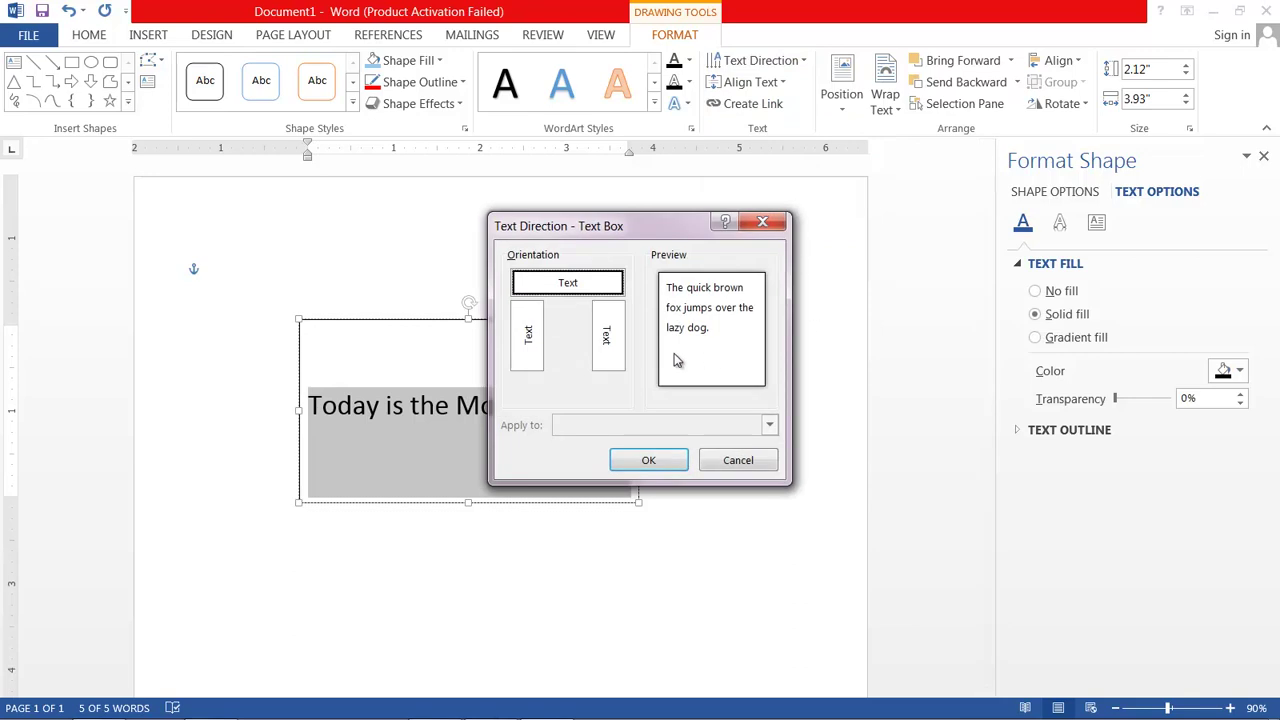
{"action": "left_click", "coordinate": [610, 334]}
{"action": "left_click", "coordinate": [649, 459]}
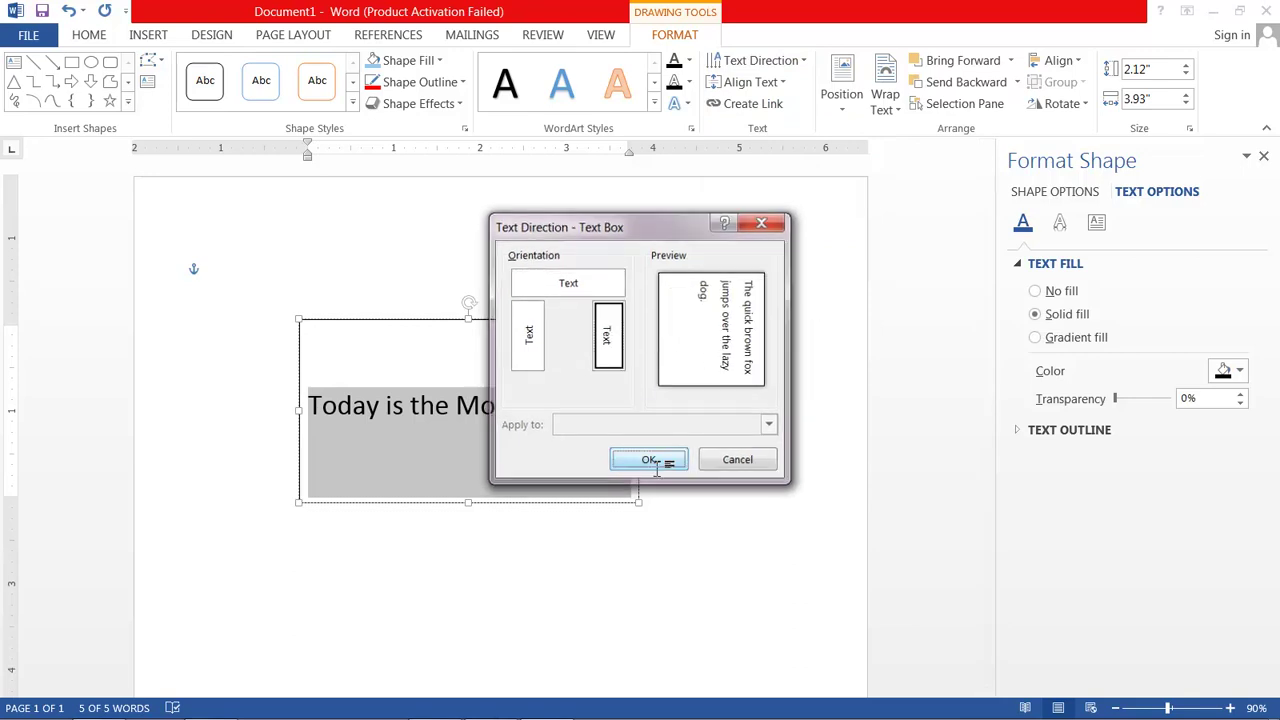
{"action": "left_click", "coordinate": [762, 61]}
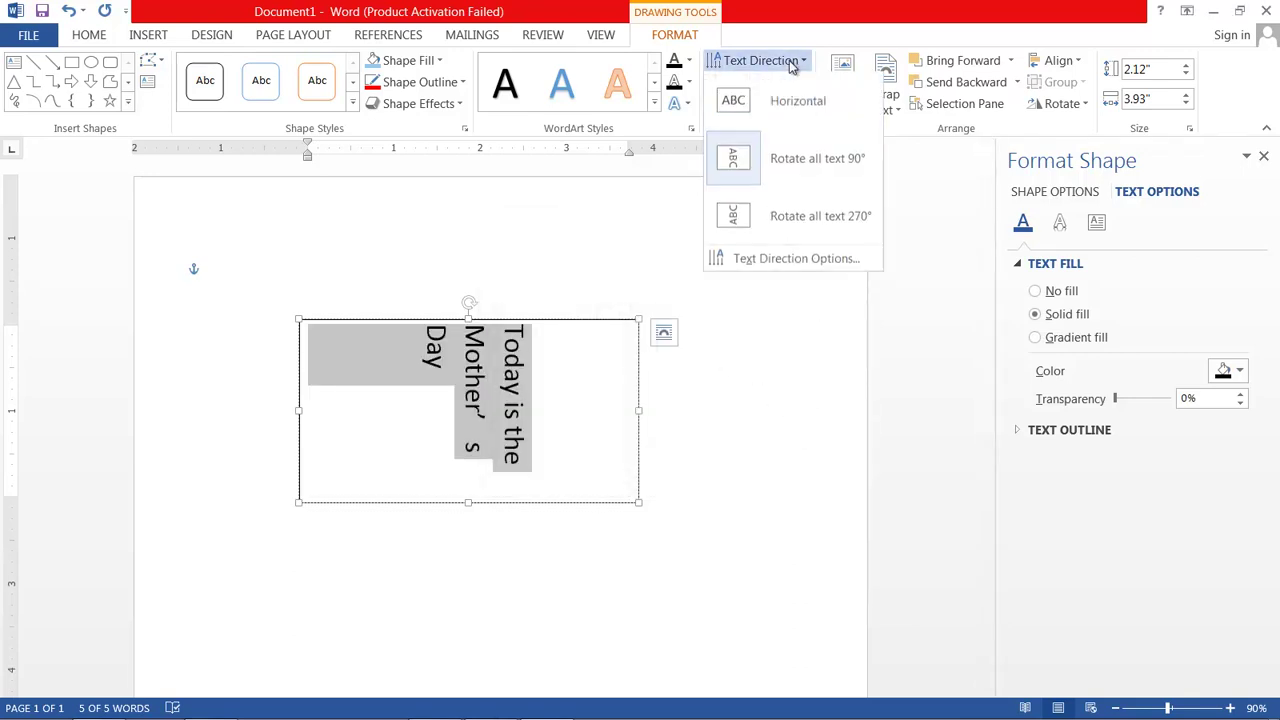
{"action": "left_click", "coordinate": [738, 101]}
- Shrink the text box's height to about 0.48" so it fits closely around the sentence
{"action": "left_click", "coordinate": [457, 500]}
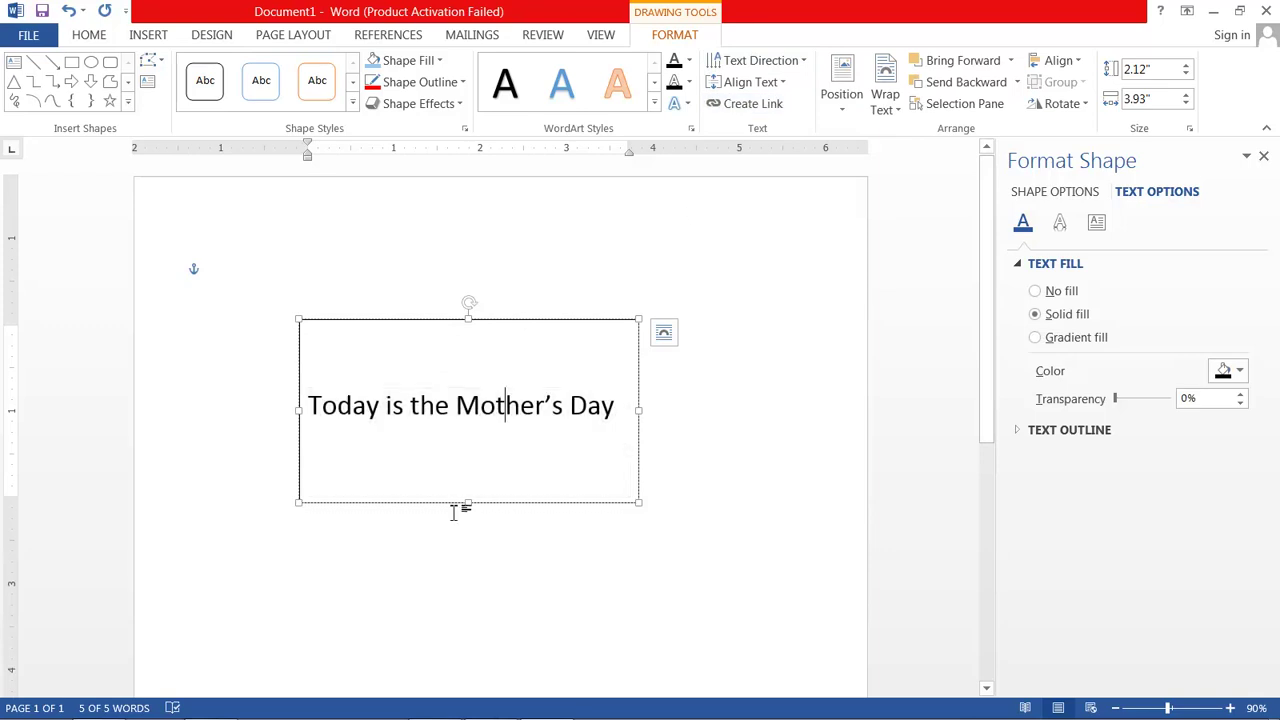
{"action": "left_click", "coordinate": [470, 503]}
{"action": "left_click_drag", "start_coordinate": [470, 506], "coordinate": [470, 361]}
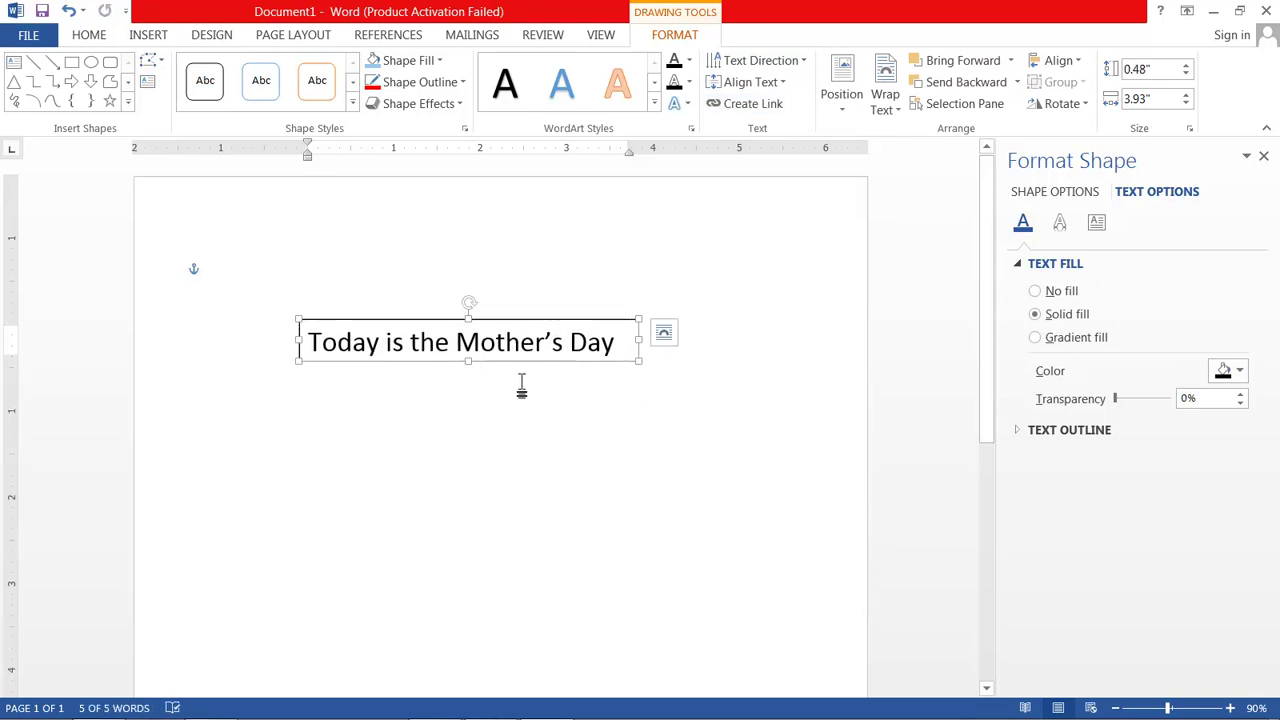
- Draw a flowchart parallelogram about 3.59" wide and 1.25" high below the text box
{"action": "left_click", "coordinate": [147, 37]}
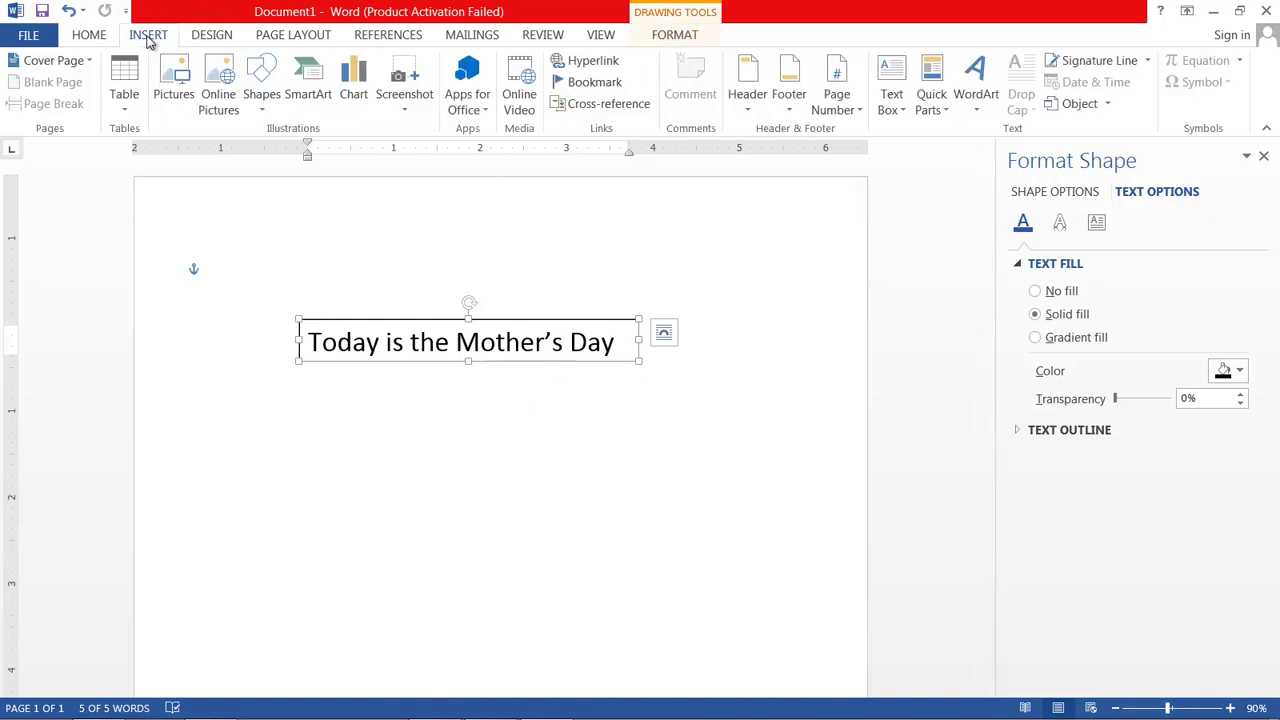
{"action": "left_click", "coordinate": [264, 111]}
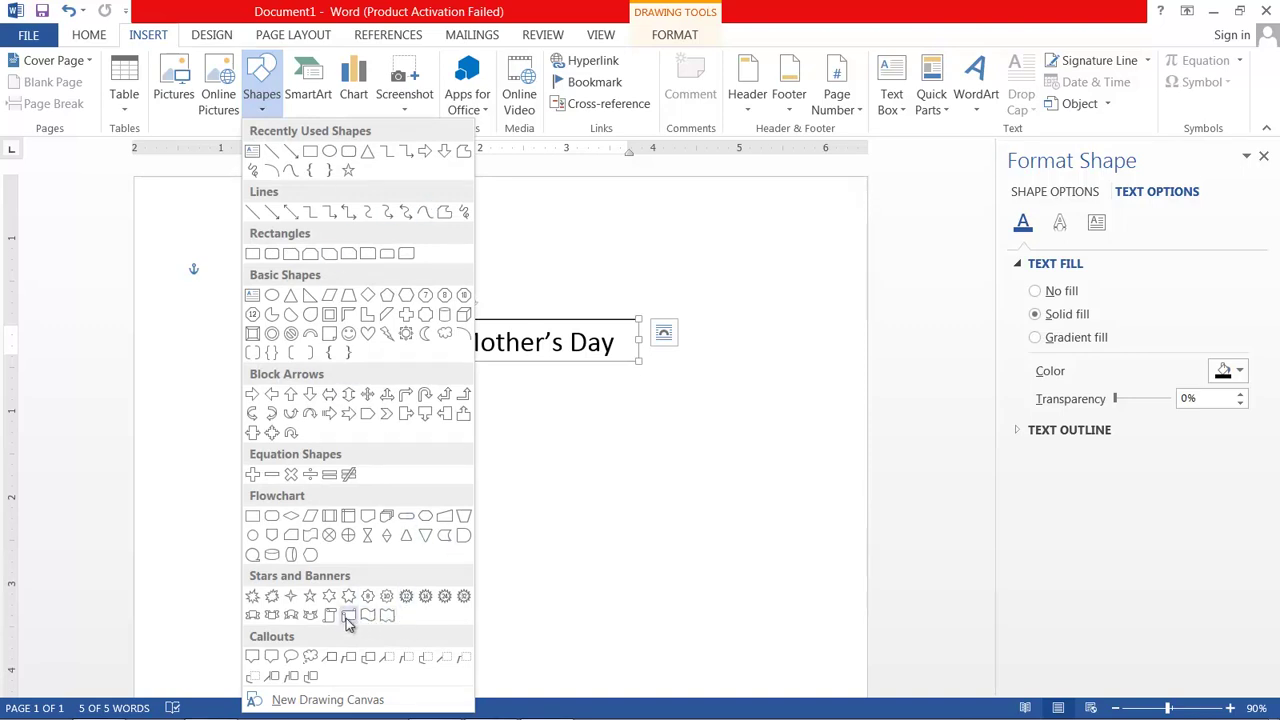
{"action": "left_click", "coordinate": [310, 522]}
{"action": "left_click_drag", "start_coordinate": [436, 456], "coordinate": [747, 567]}
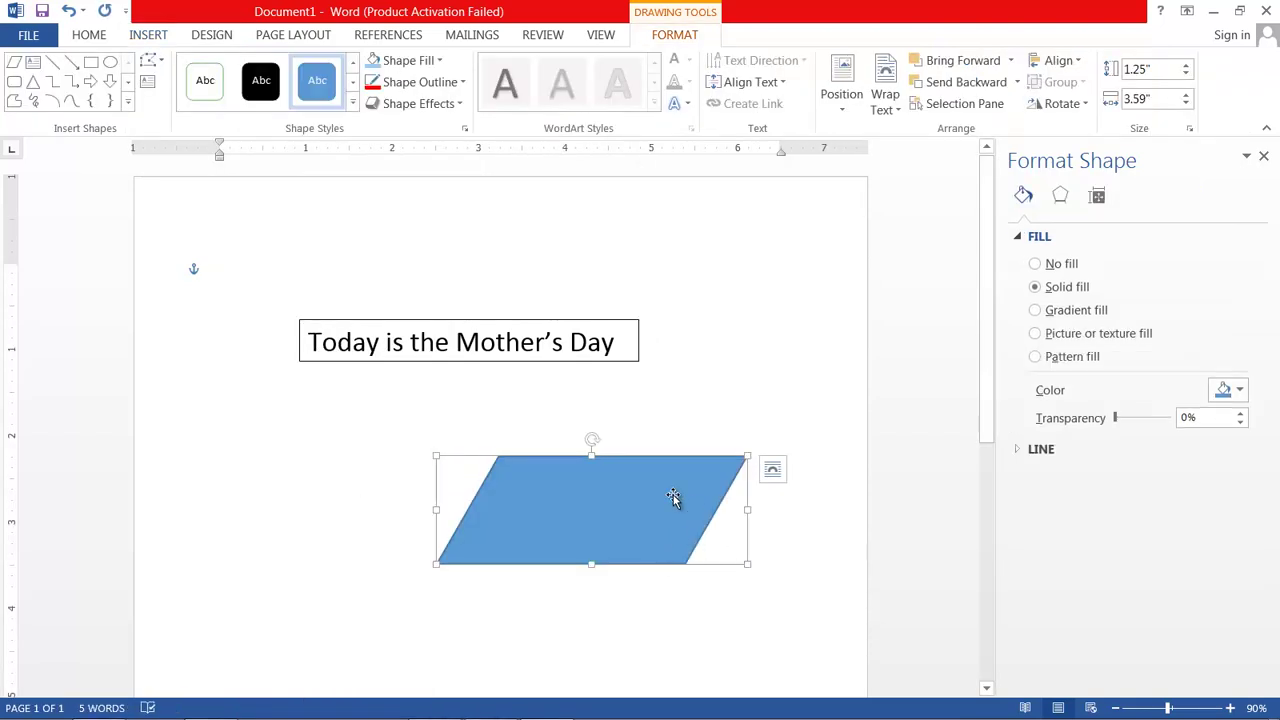
{"action": "right_click", "coordinate": [568, 513]}
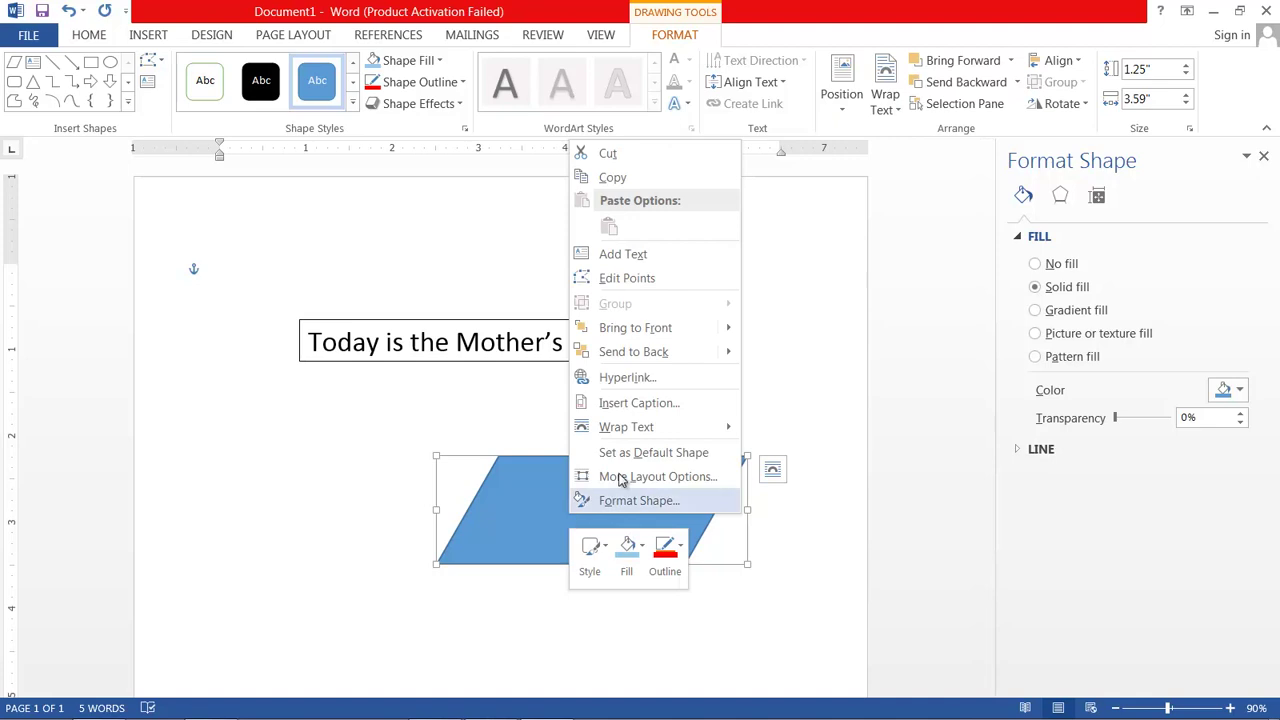
{"action": "left_click", "coordinate": [649, 254]}
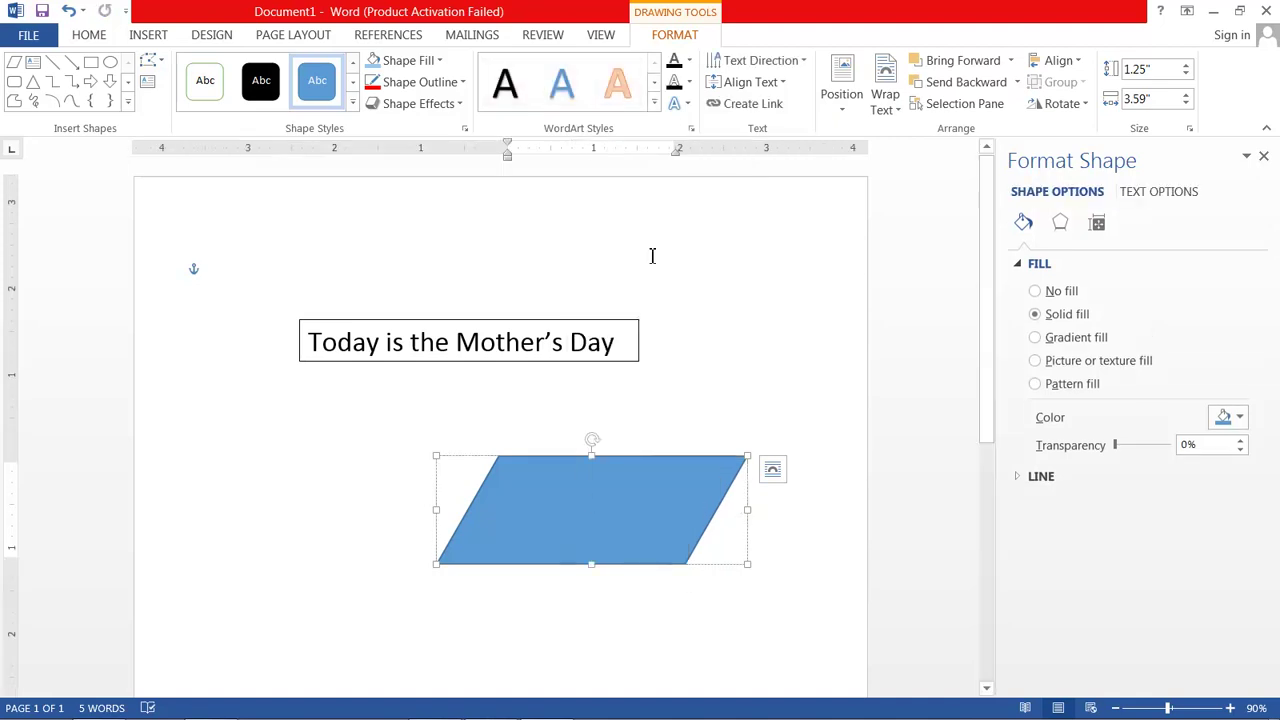
{"action": "key", "text": "Escape"}
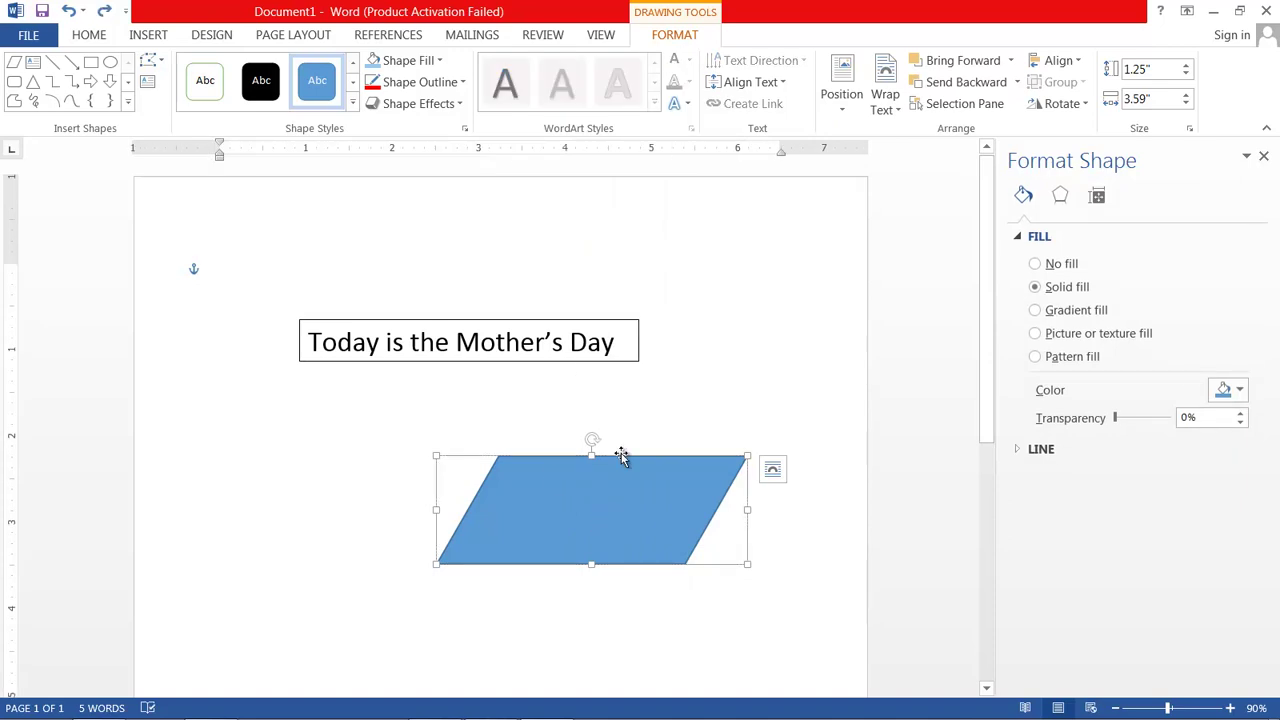
- Add the text "Sdajhsjsdjsdi sdajsdhjsdh" inside the parallelogram
{"action": "right_click", "coordinate": [632, 484]}
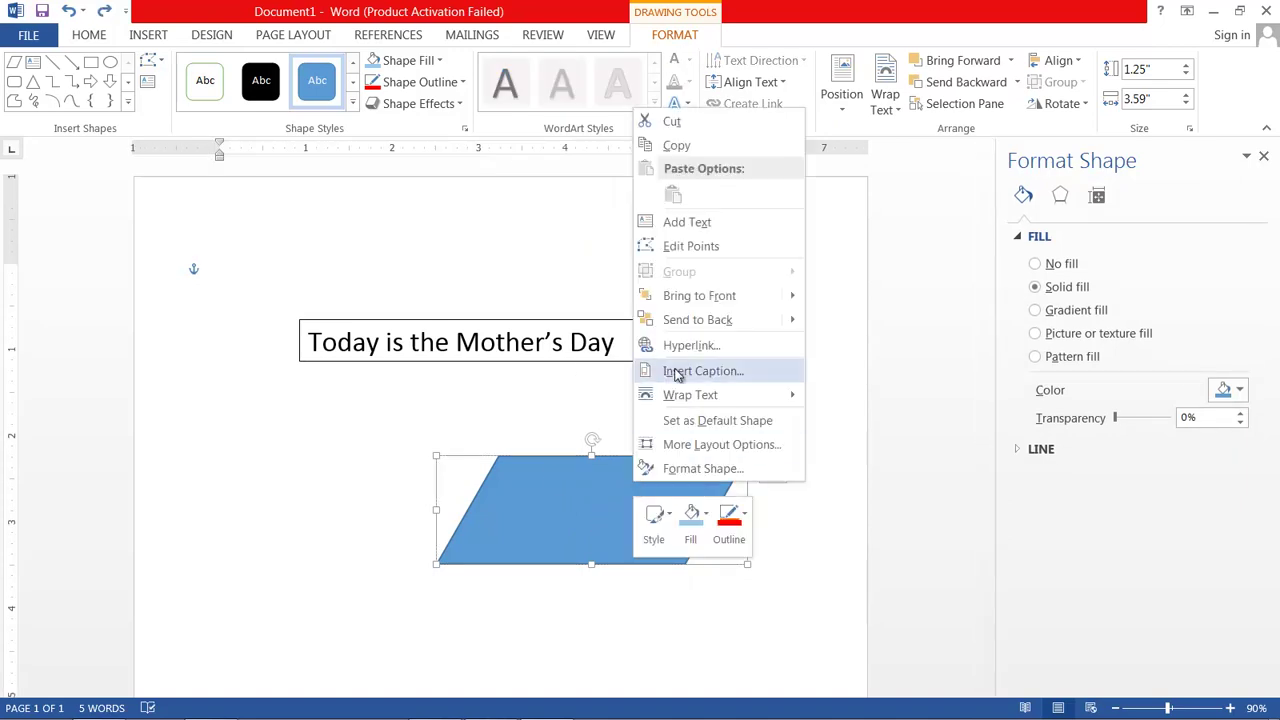
{"action": "left_click", "coordinate": [684, 222]}
{"action": "type", "text": "Sdajhsjsdjsdi sdajsdhjsdh"}
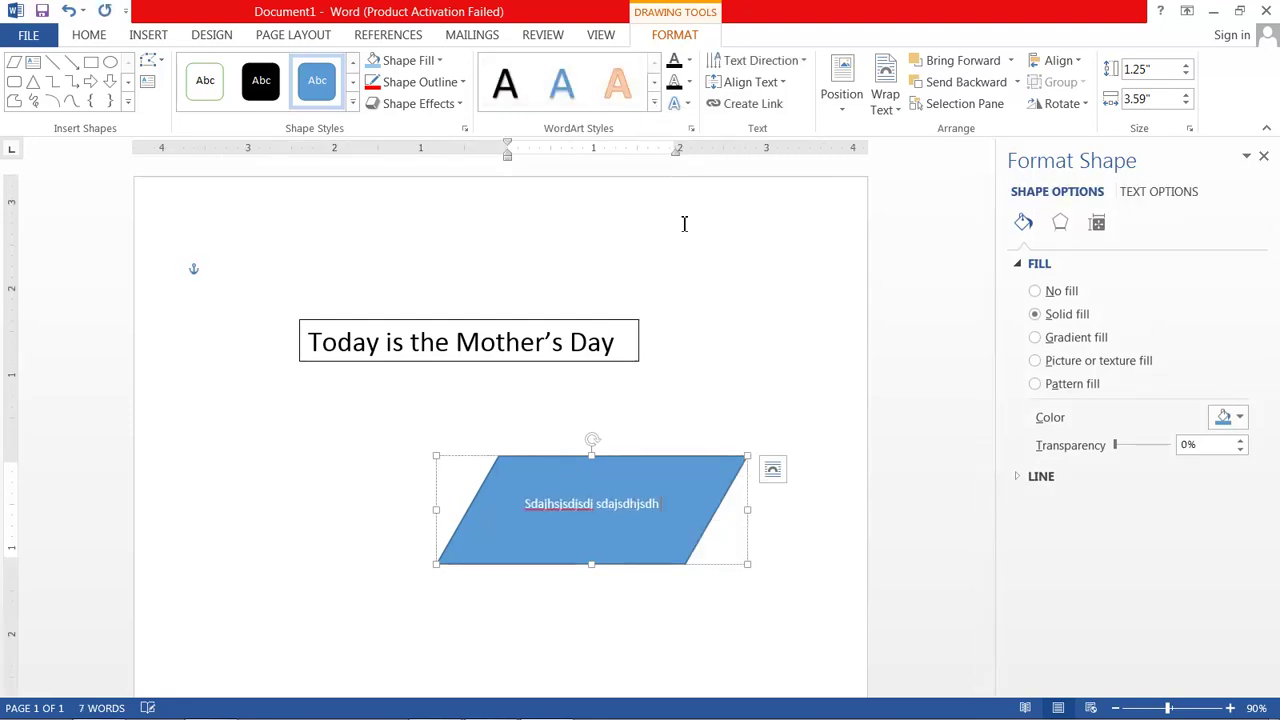
- Append "sdajhsdjh" to the text in the parallelogram and color all of the shape's text red
{"action": "type", "text": " sdajhsdjh"}
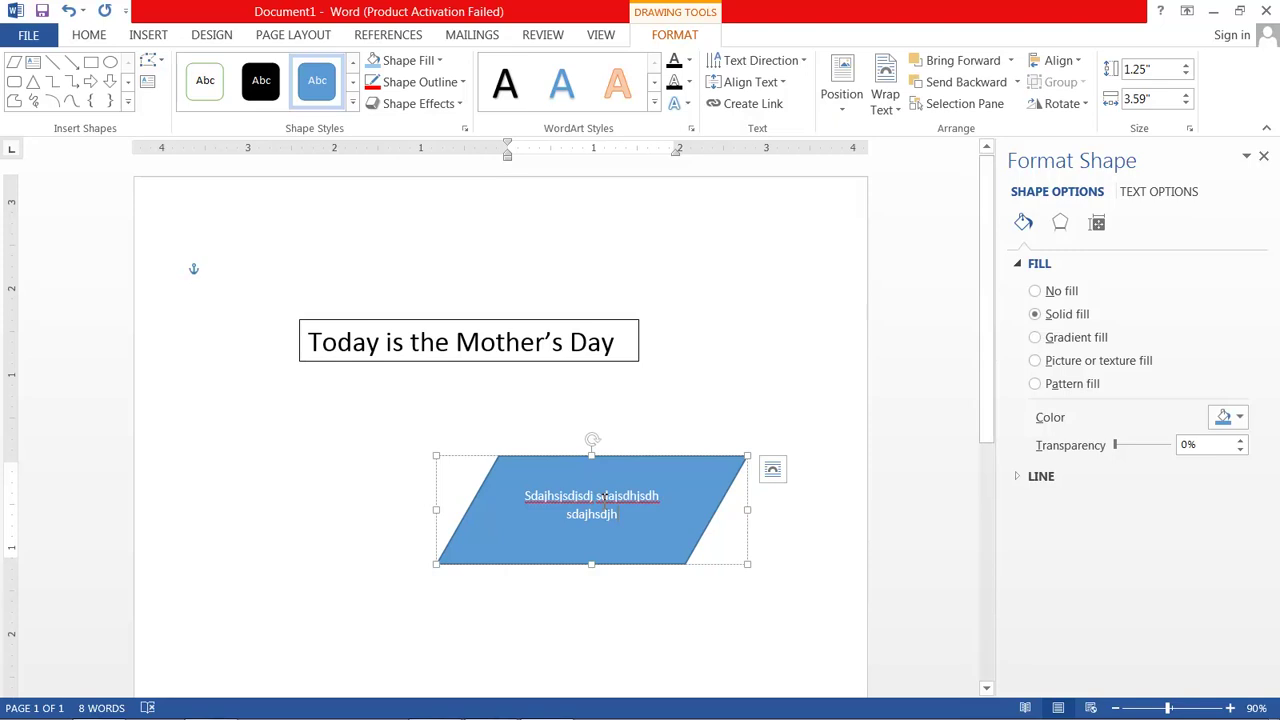
{"action": "key", "text": "ctrl+a"}
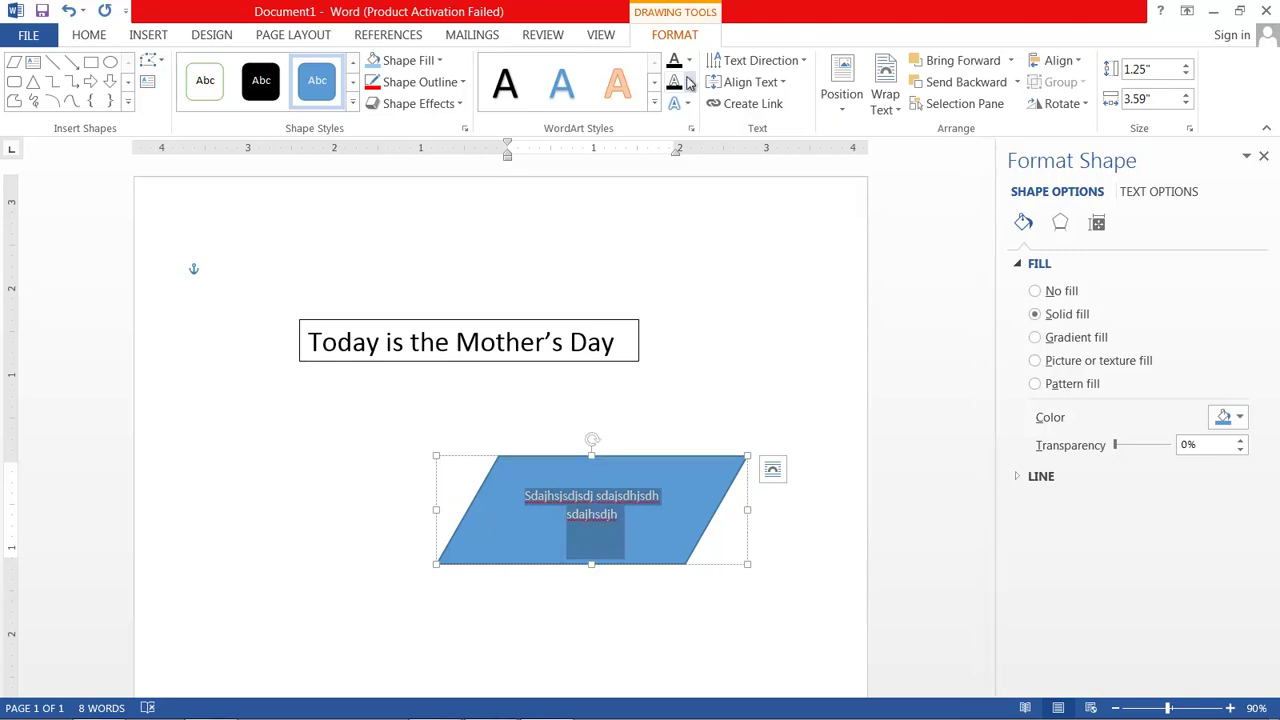
{"action": "left_click", "coordinate": [690, 65]}
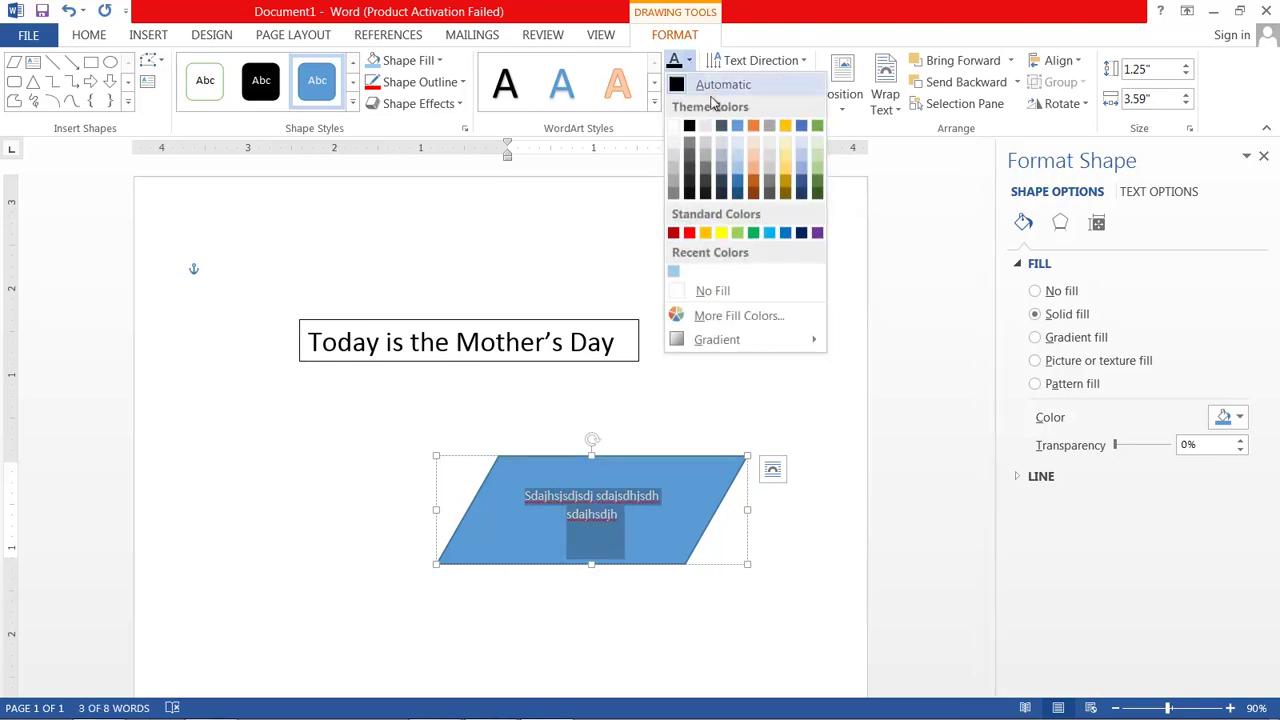
{"action": "left_click", "coordinate": [687, 231]}
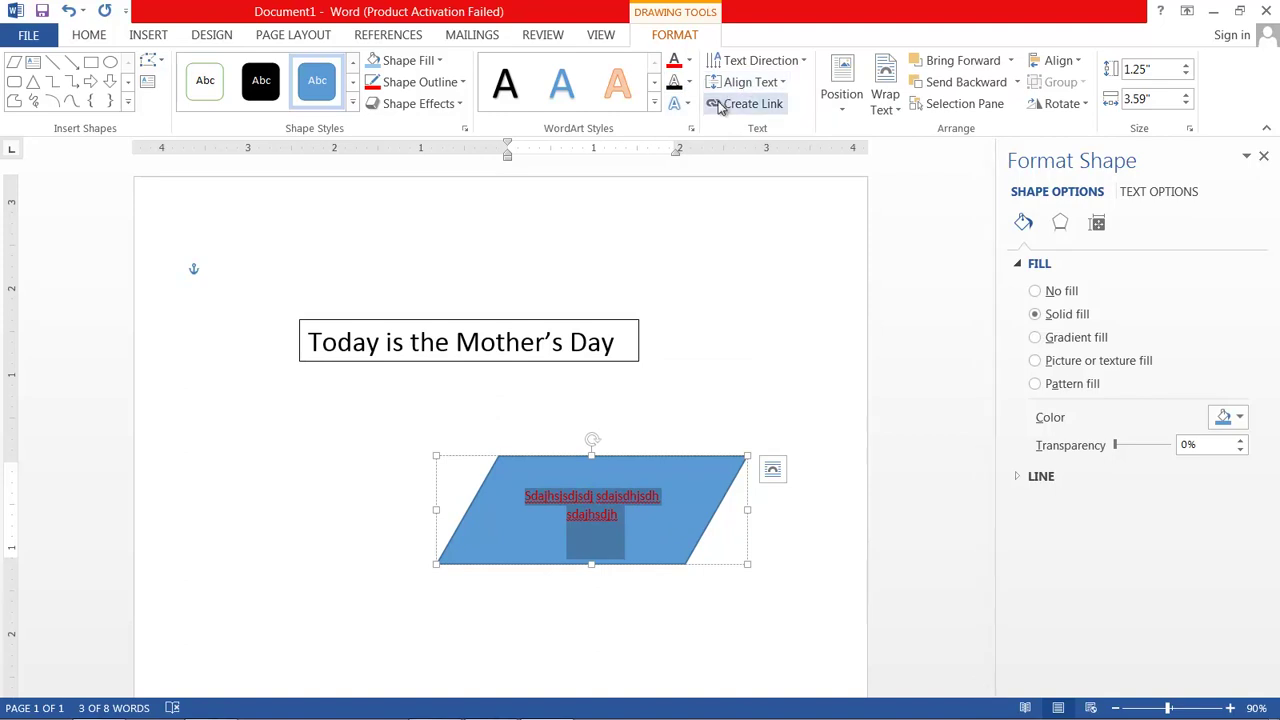
- Apply an outer shadow offset toward the upper right to the parallelogram's red text
{"action": "left_click", "coordinate": [686, 112]}
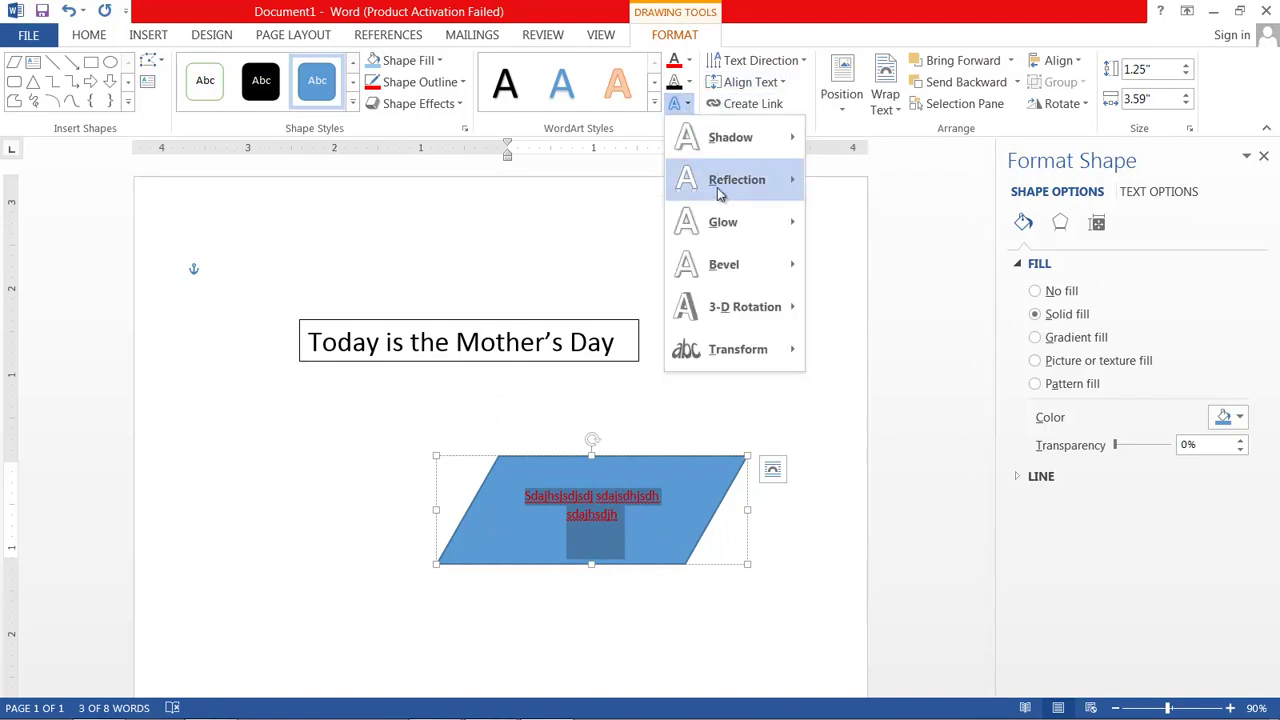
{"action": "mouse_move", "coordinate": [733, 145]}
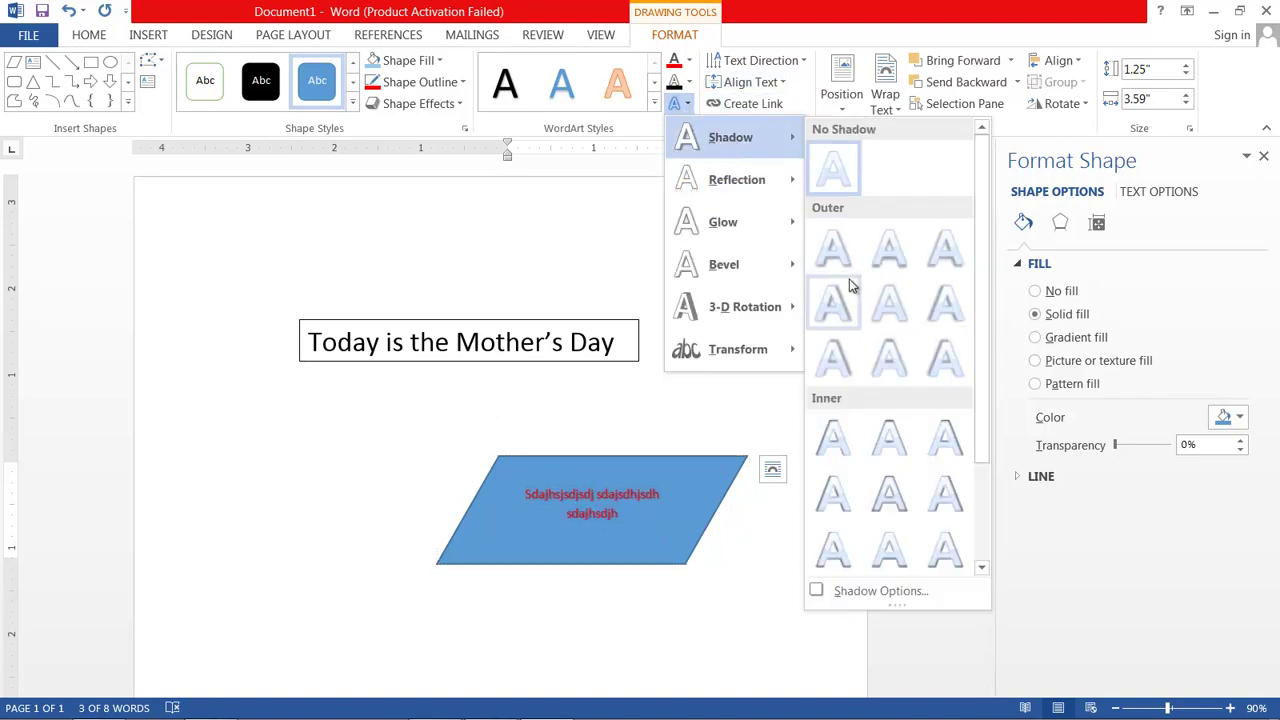
{"action": "left_click", "coordinate": [846, 360]}
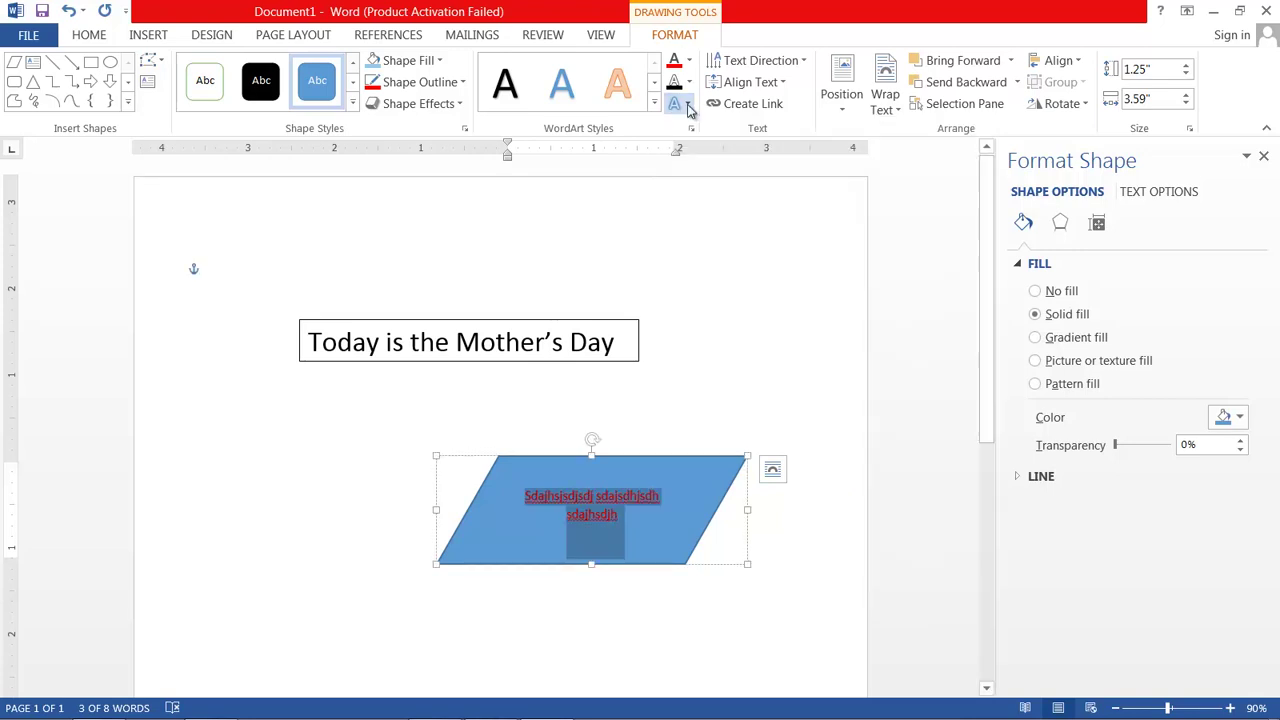
- Look through the glow, bevel, 3-D rotation and transform text effects for the parallelogram's text without applying any
{"action": "left_click", "coordinate": [688, 110]}
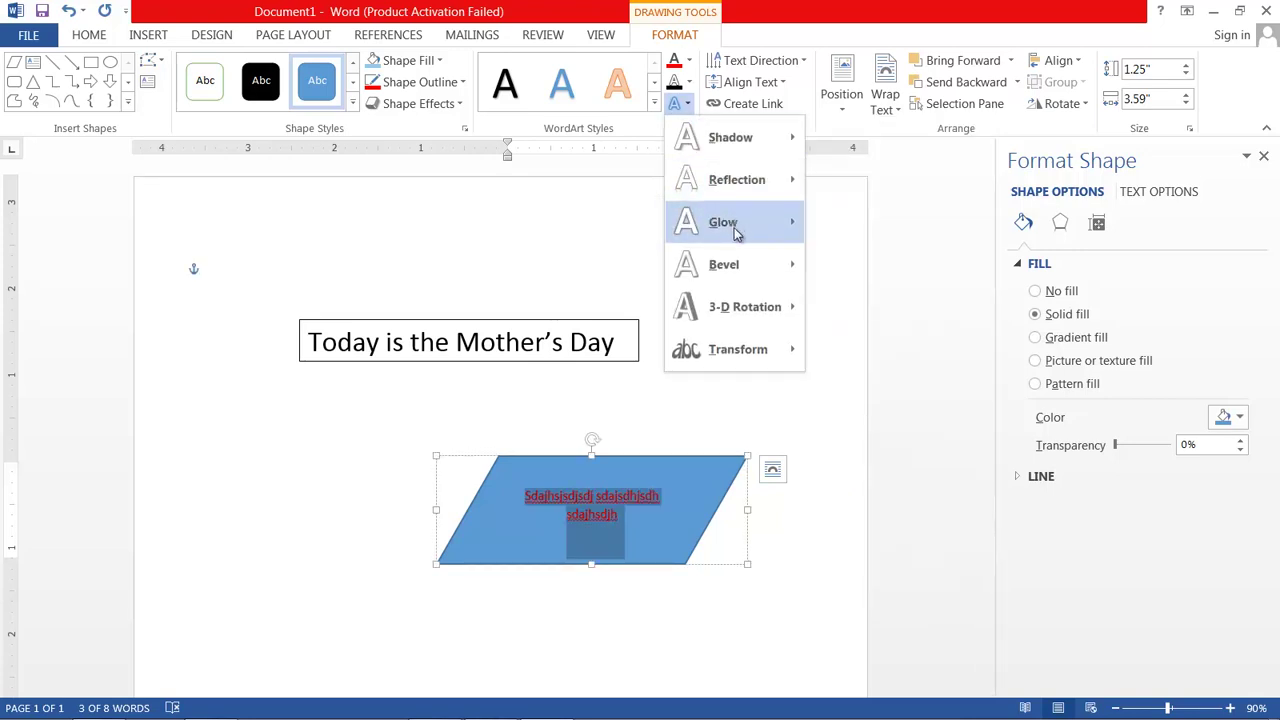
{"action": "mouse_move", "coordinate": [735, 232]}
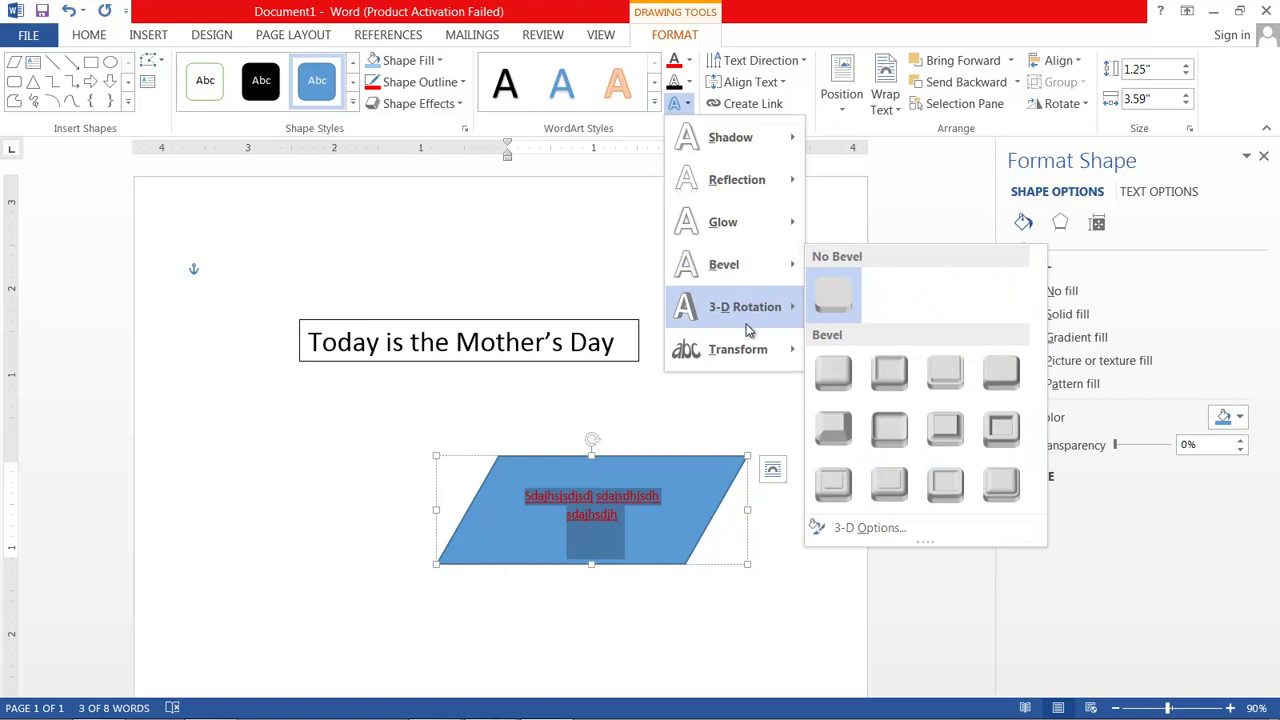
{"action": "mouse_move", "coordinate": [747, 327]}
{"action": "mouse_move", "coordinate": [743, 366]}
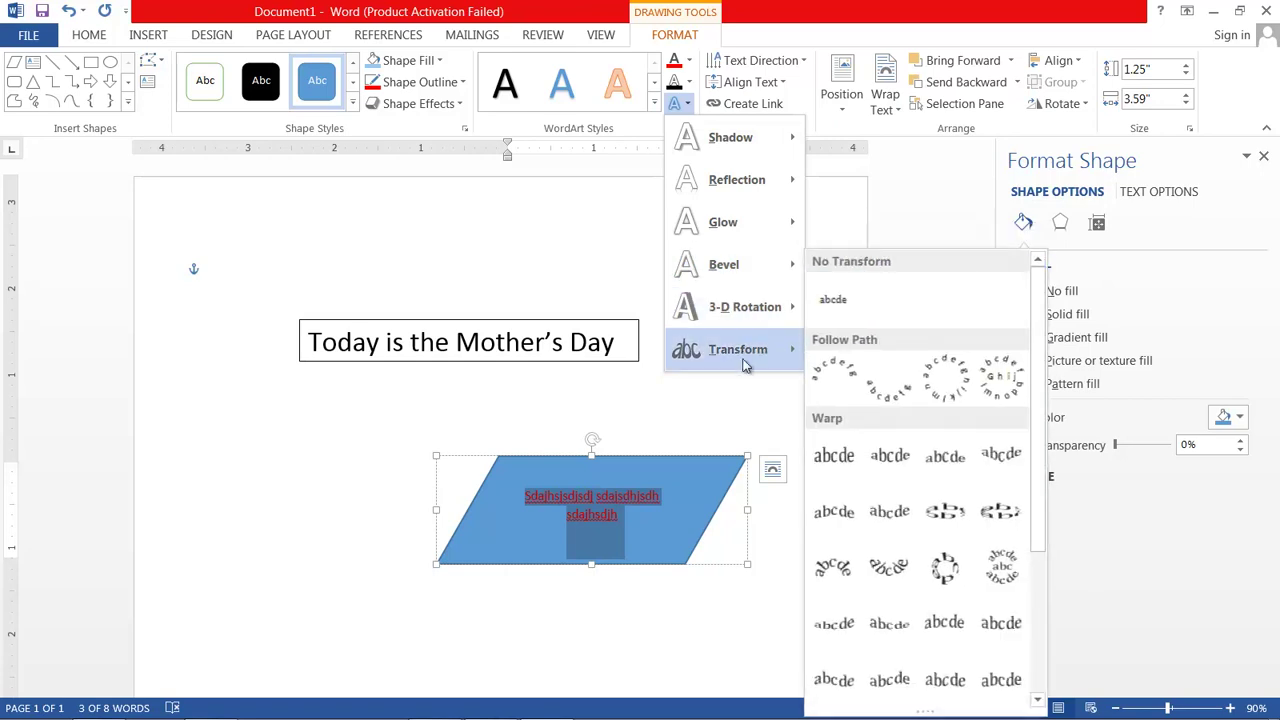
{"action": "left_click", "coordinate": [706, 420]}
- Move the parallelogram directly beneath the text box and give it the green gradient shape style from the fifth row of presets
{"action": "left_click_drag", "start_coordinate": [643, 455], "coordinate": [508, 394]}
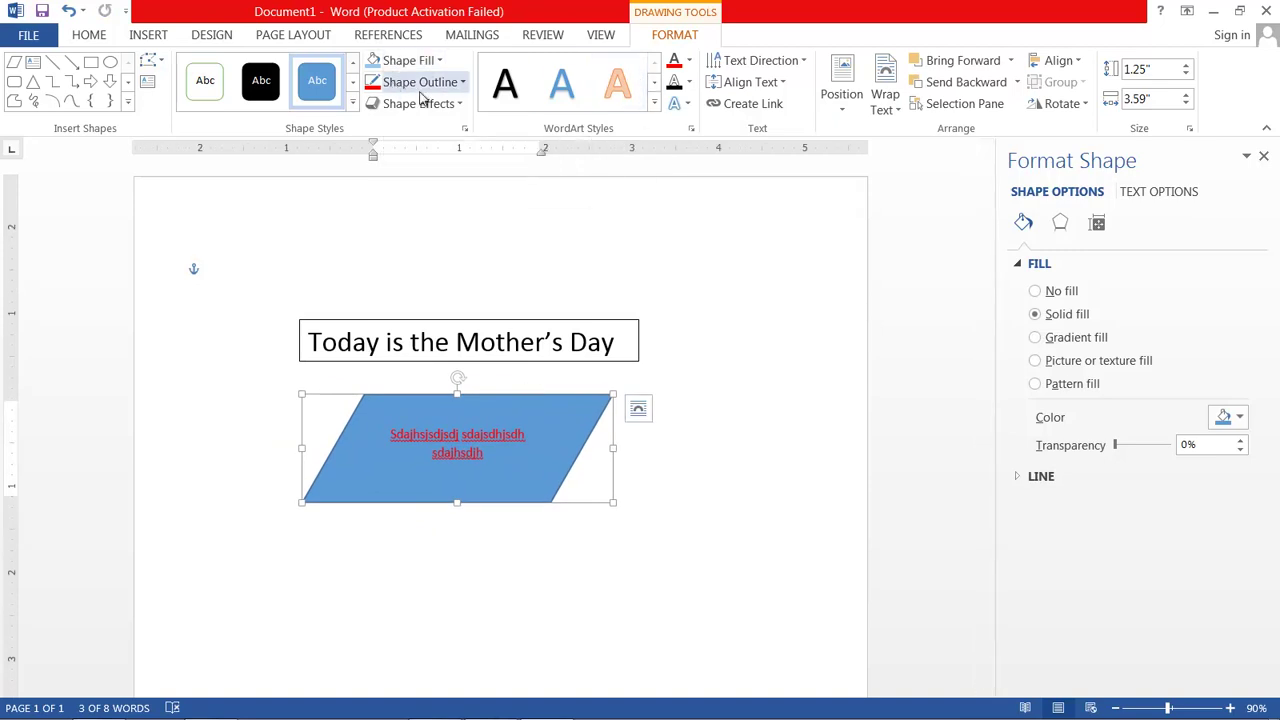
{"action": "left_click", "coordinate": [353, 106]}
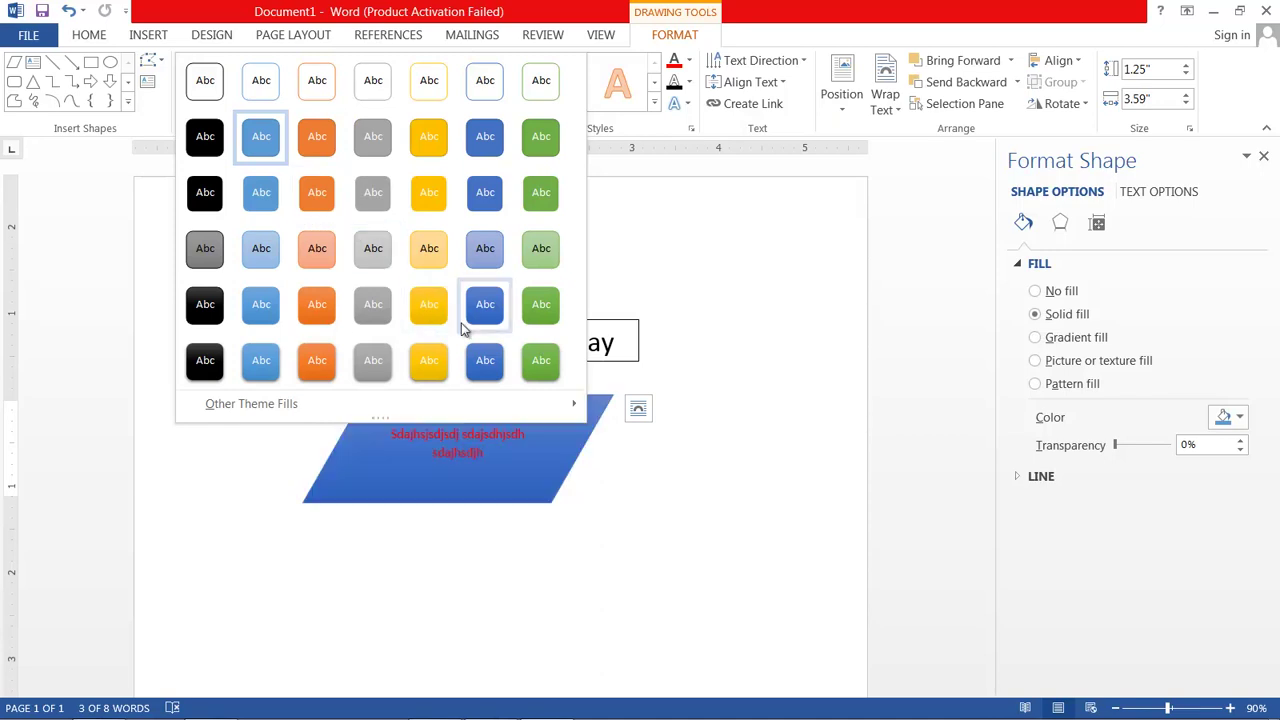
{"action": "left_click", "coordinate": [540, 304]}
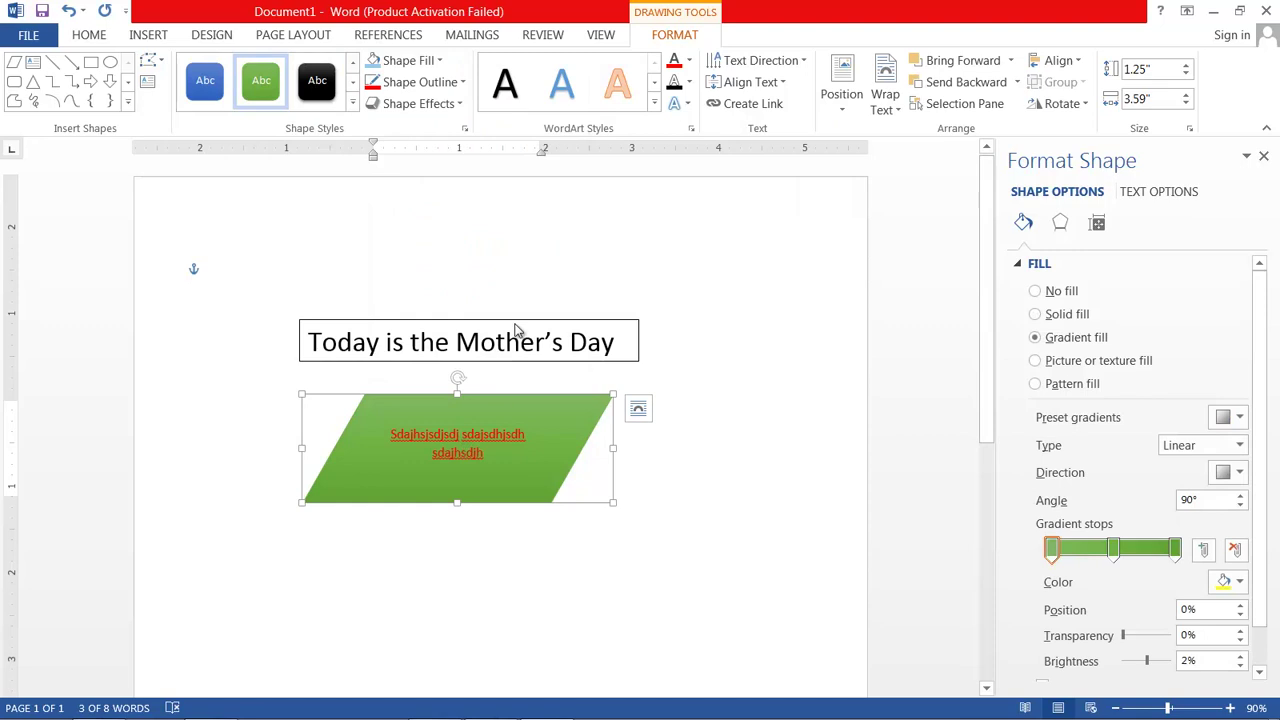
{"action": "left_click", "coordinate": [352, 102]}
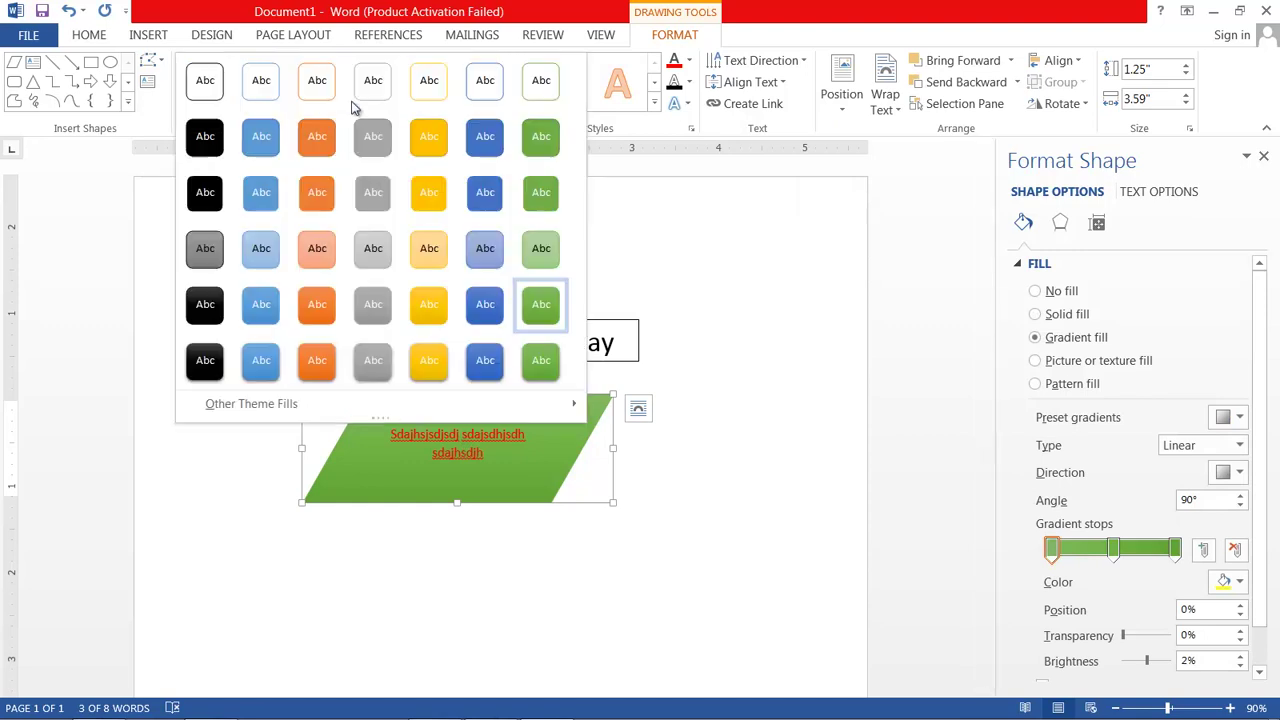
{"action": "left_click", "coordinate": [680, 210]}
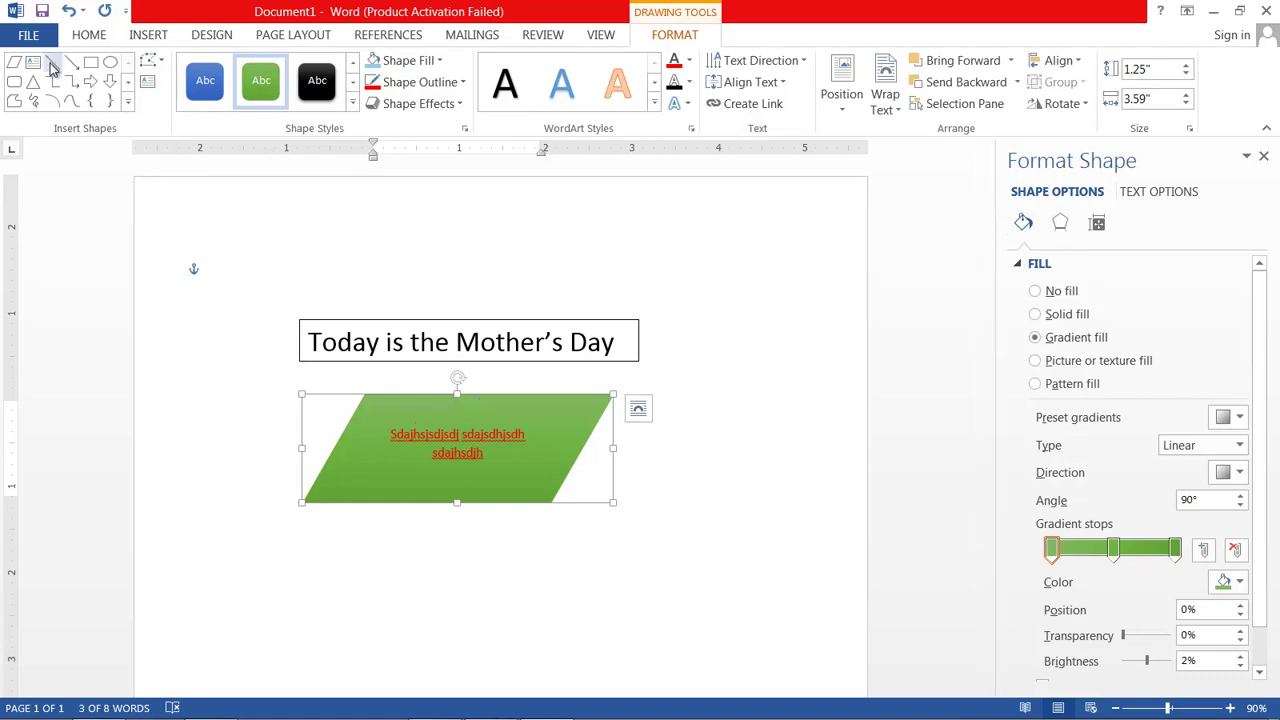
- Draw a smiley face about 1.76" wide and 1.72" high beside the text box, at the page's right edge
{"action": "left_click", "coordinate": [128, 101]}
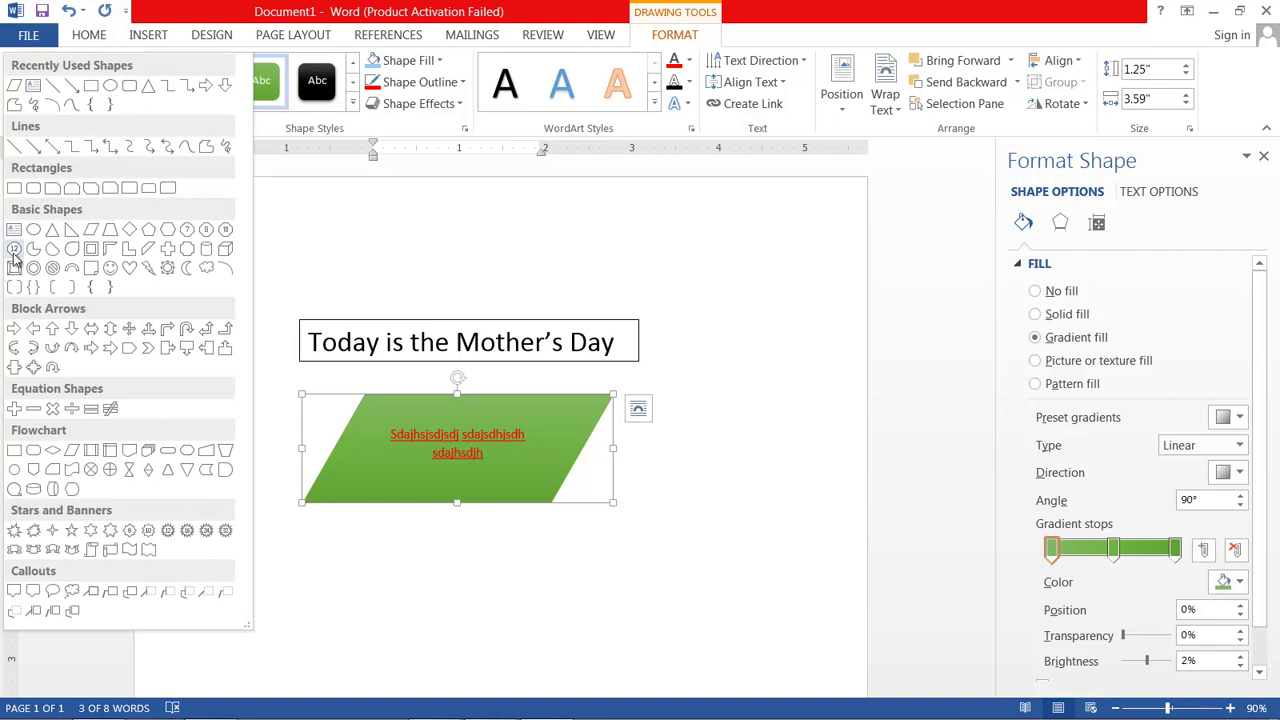
{"action": "left_click", "coordinate": [110, 268]}
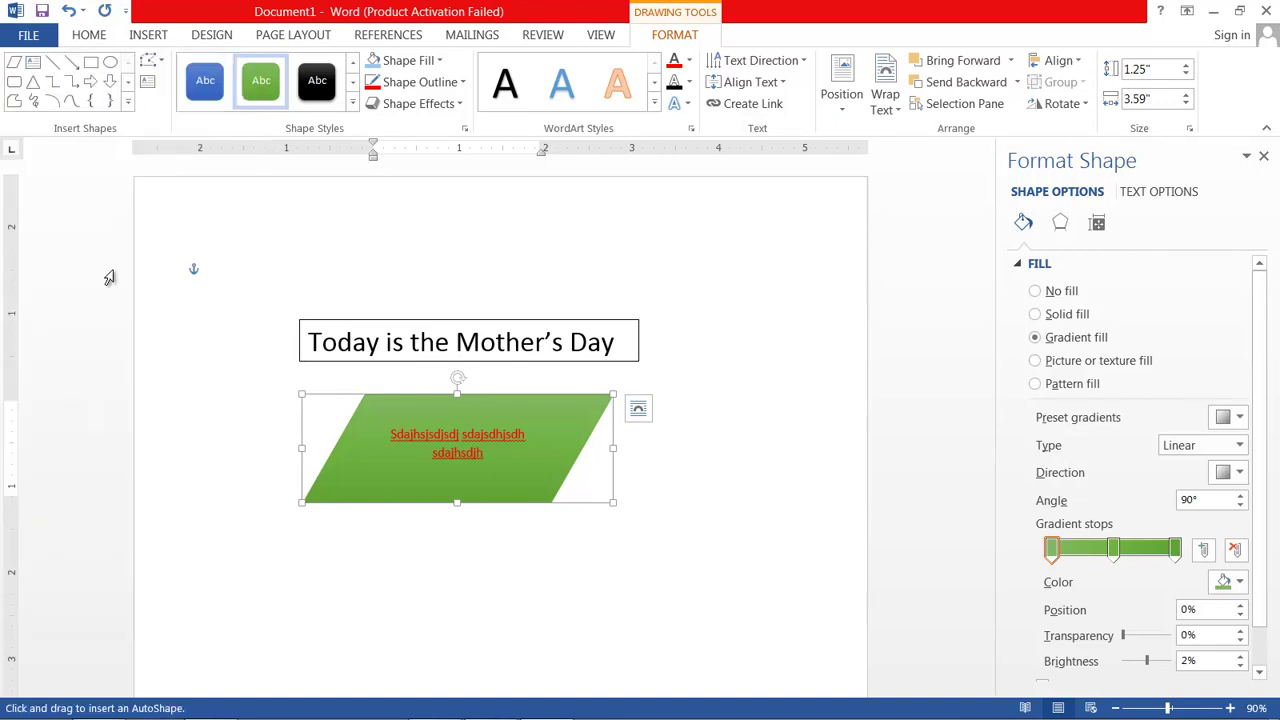
{"action": "left_click_drag", "start_coordinate": [736, 321], "coordinate": [880, 468]}
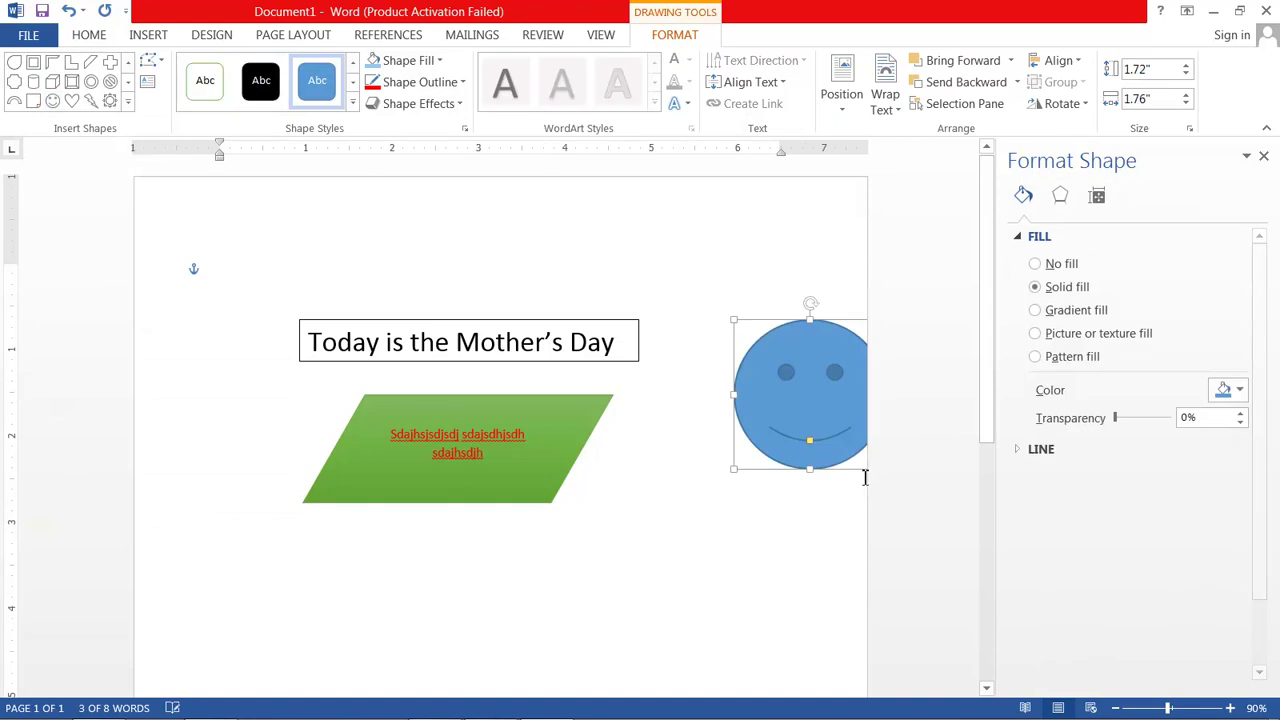